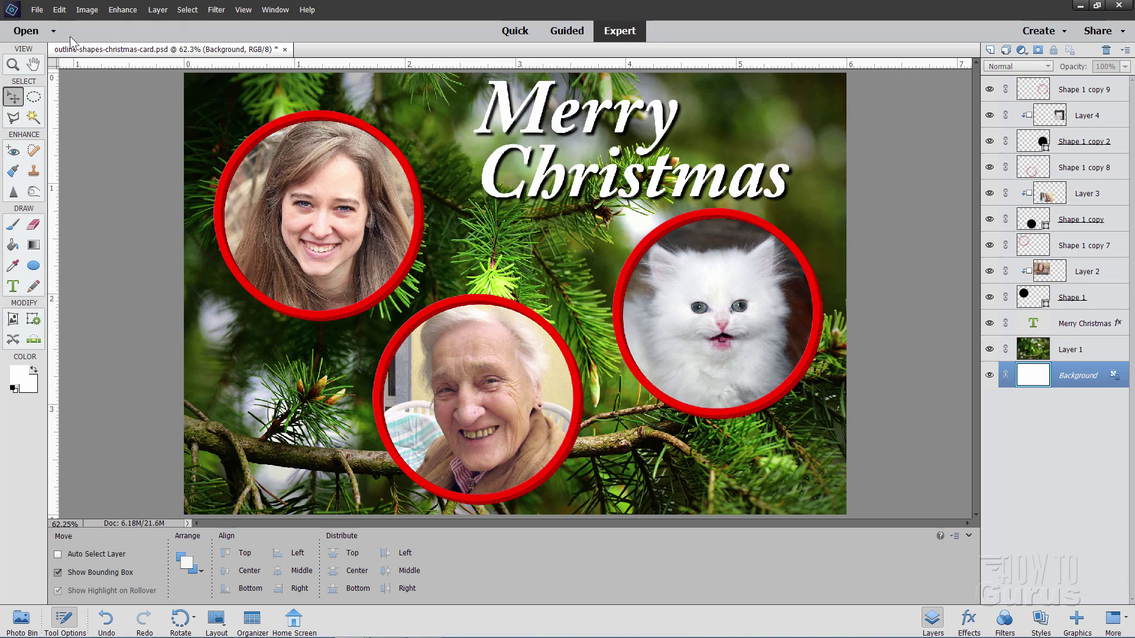
# Save the finished Christmas card and close its document
pyautogui.click(37, 10)
pyautogui.click(54, 106)
pyautogui.click(278, 49)
pyautogui.click(679, 55)
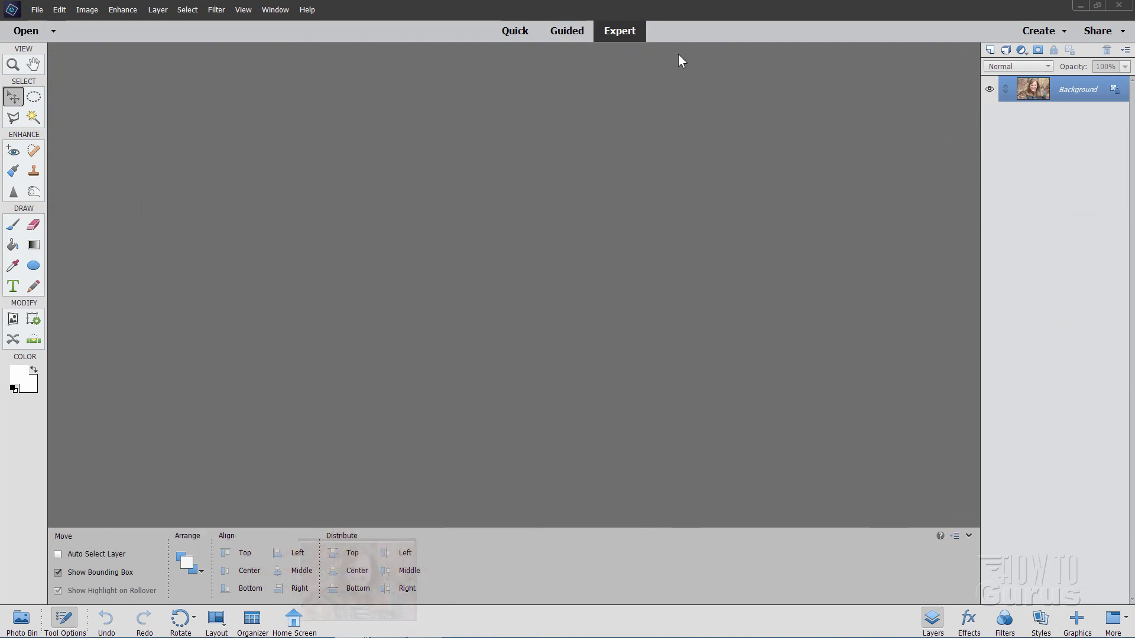
# Create a new blank file 6 x 4 inches at 300 ppi
pyautogui.click(40, 10)
pyautogui.moveTo(53, 24)
pyautogui.click(196, 24)
pyautogui.click(524, 225)
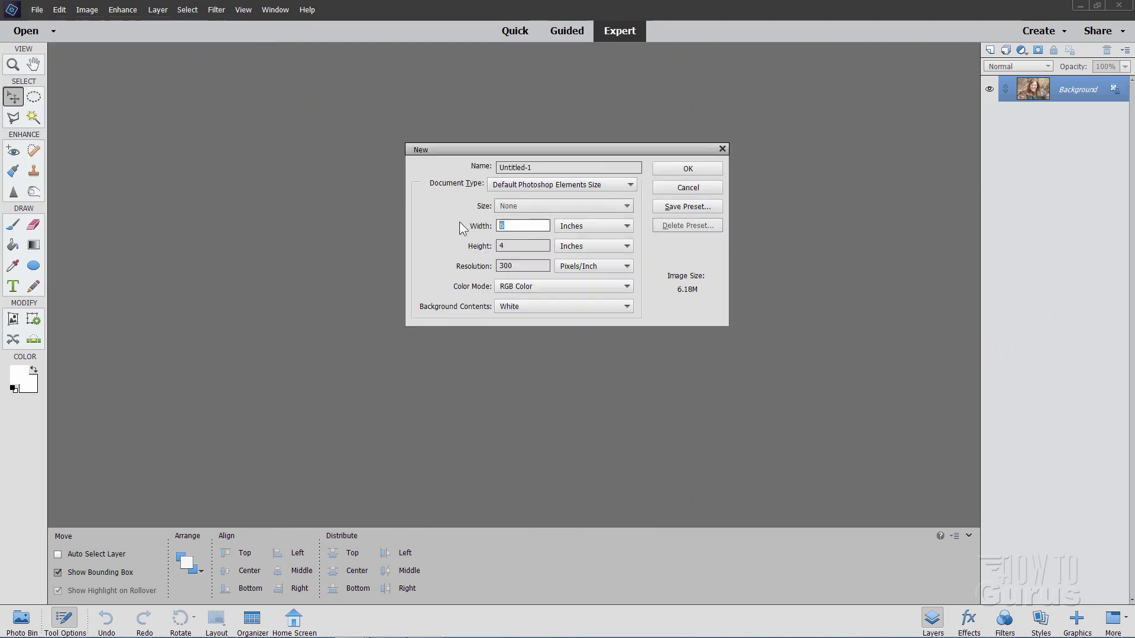
pyautogui.click(520, 246)
pyautogui.click(519, 267)
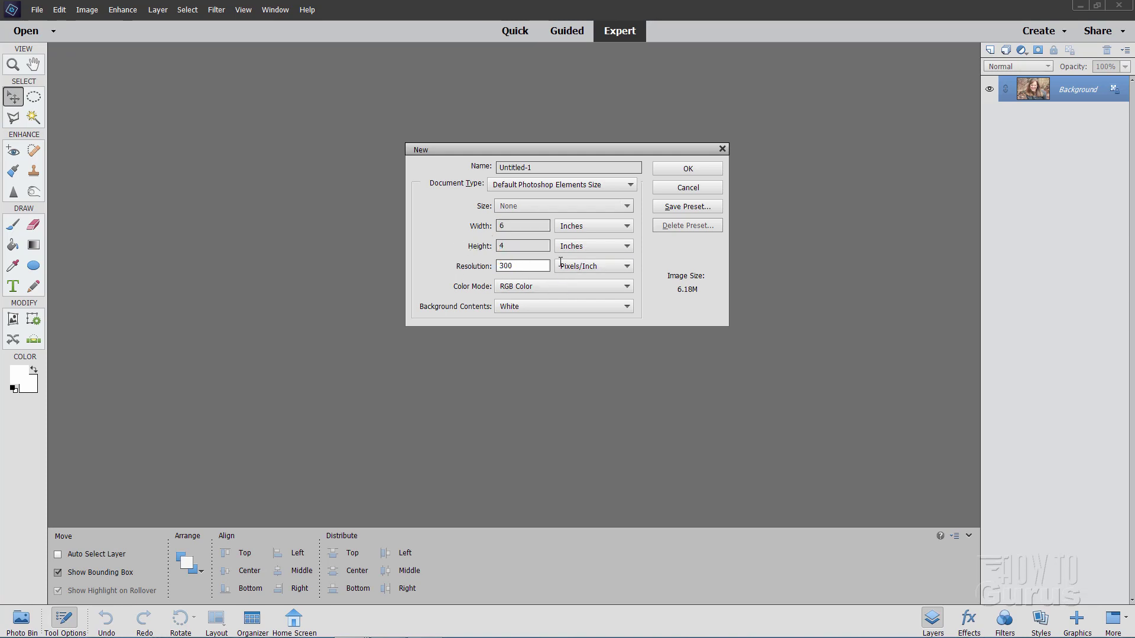
pyautogui.click(686, 169)
pyautogui.moveTo(414, 52); pyautogui.dragTo(523, 47)
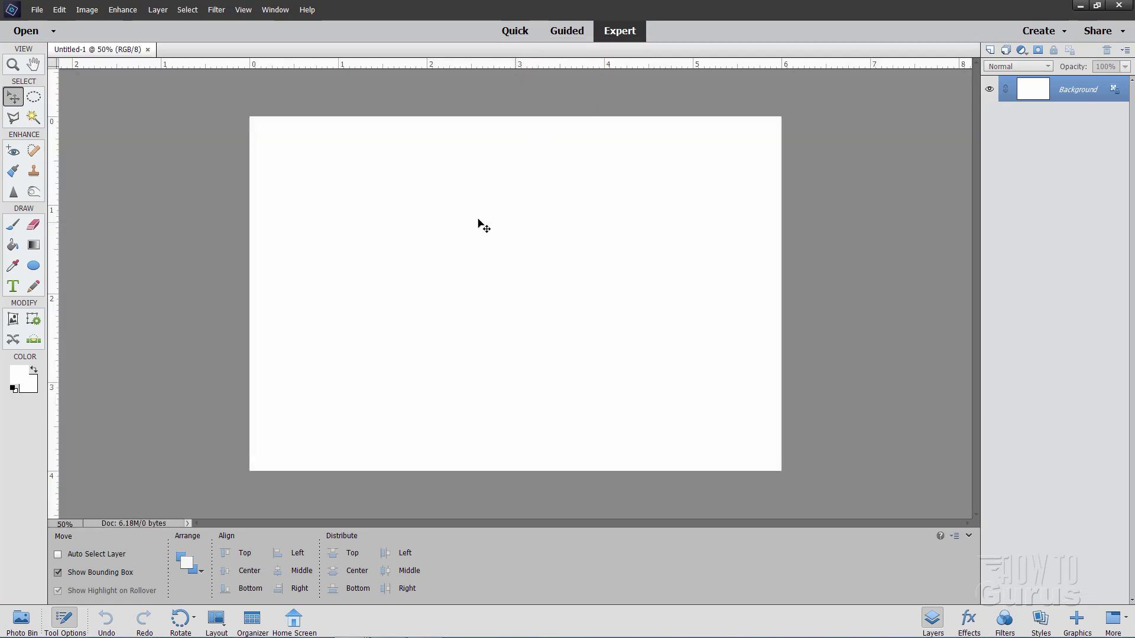
# Fit Untitled-1 to the screen, drag pine-4159229_1920.jpg onto it, and close the pine window
pyautogui.click(13, 64)
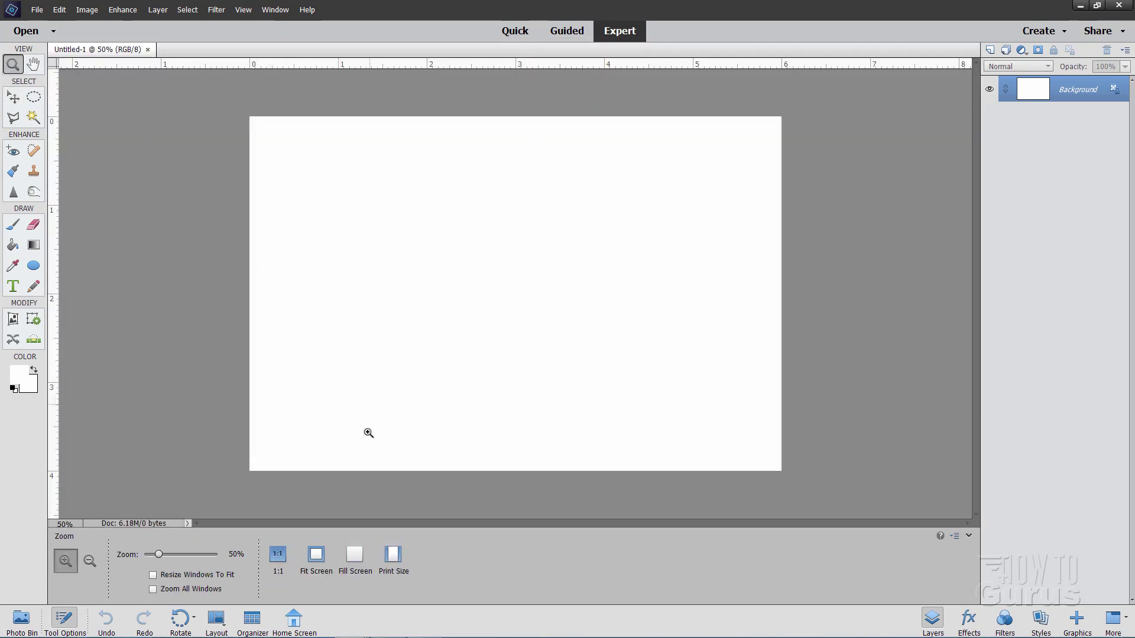
pyautogui.click(318, 557)
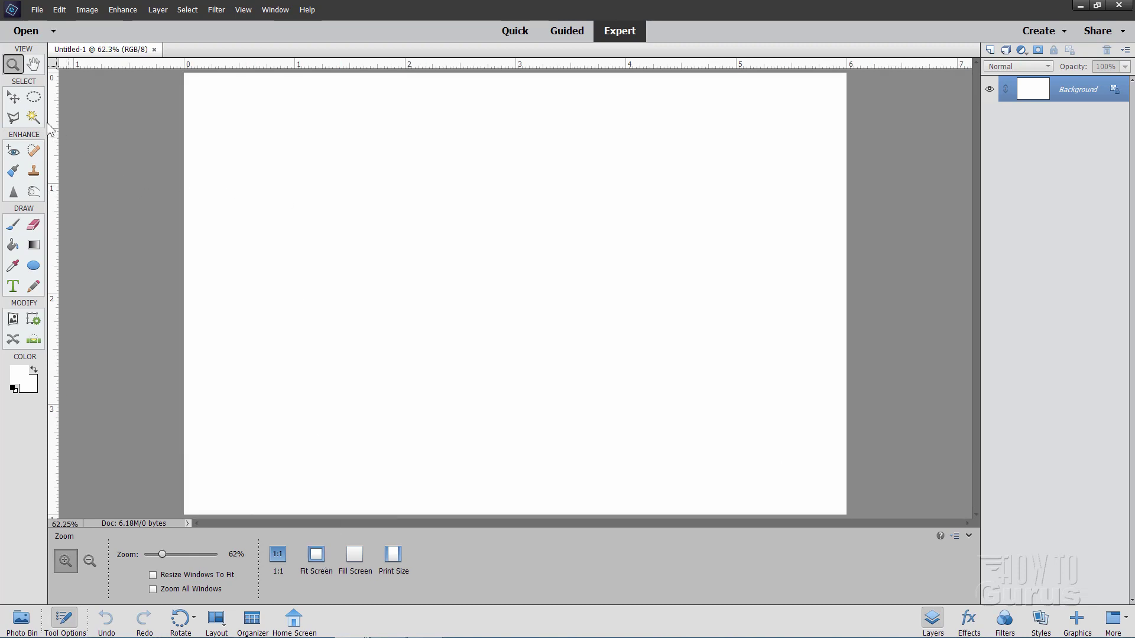
pyautogui.click(14, 98)
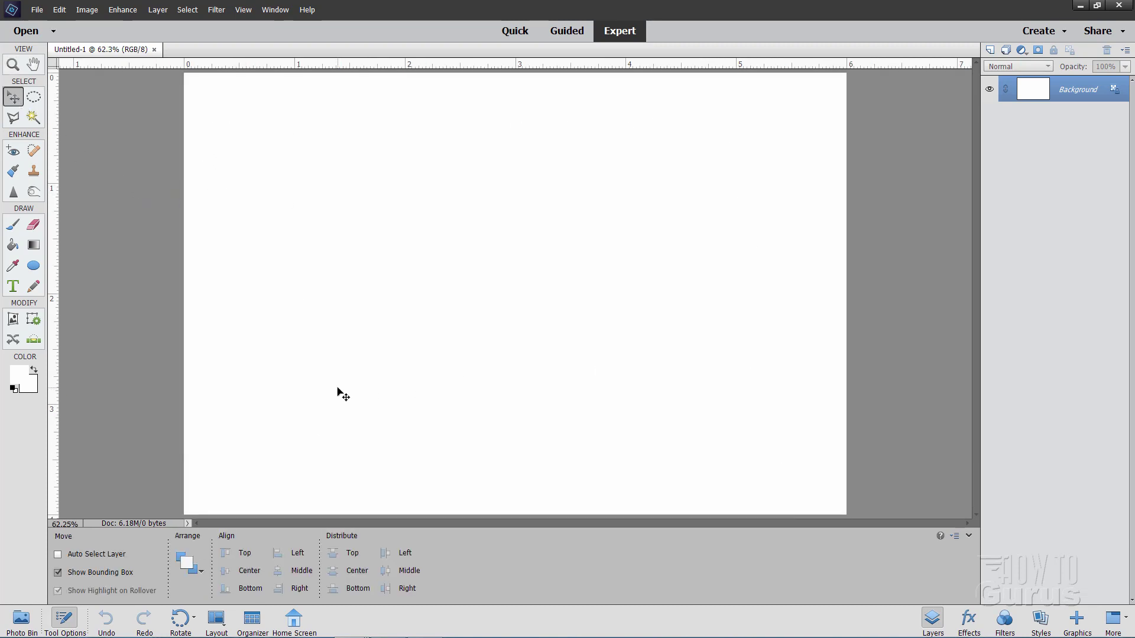
pyautogui.click(27, 617)
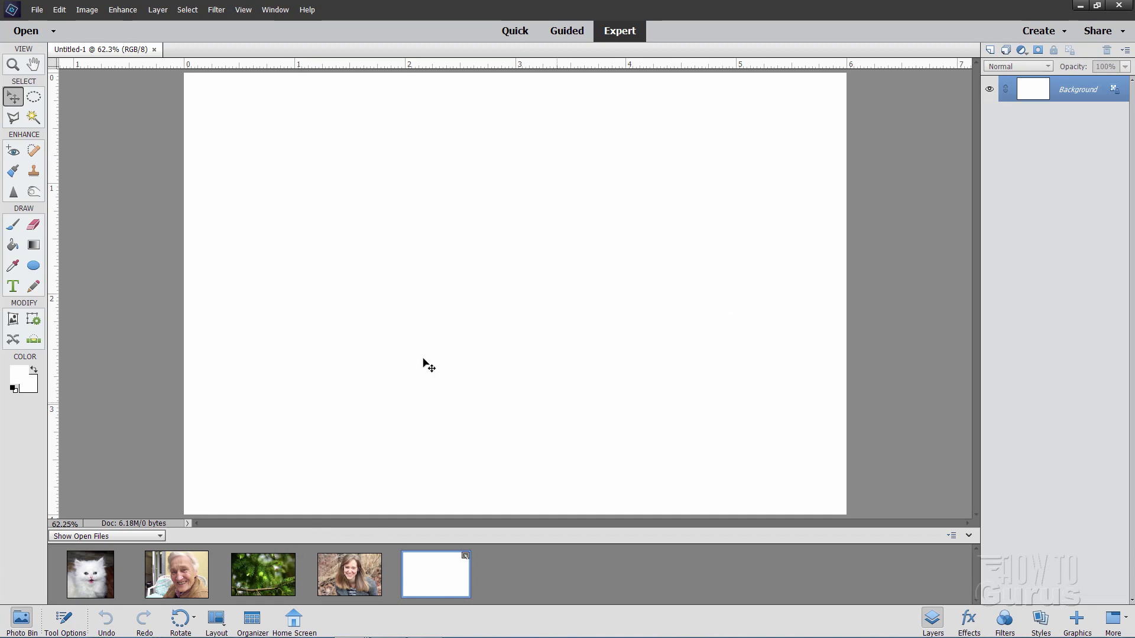
pyautogui.click(263, 580)
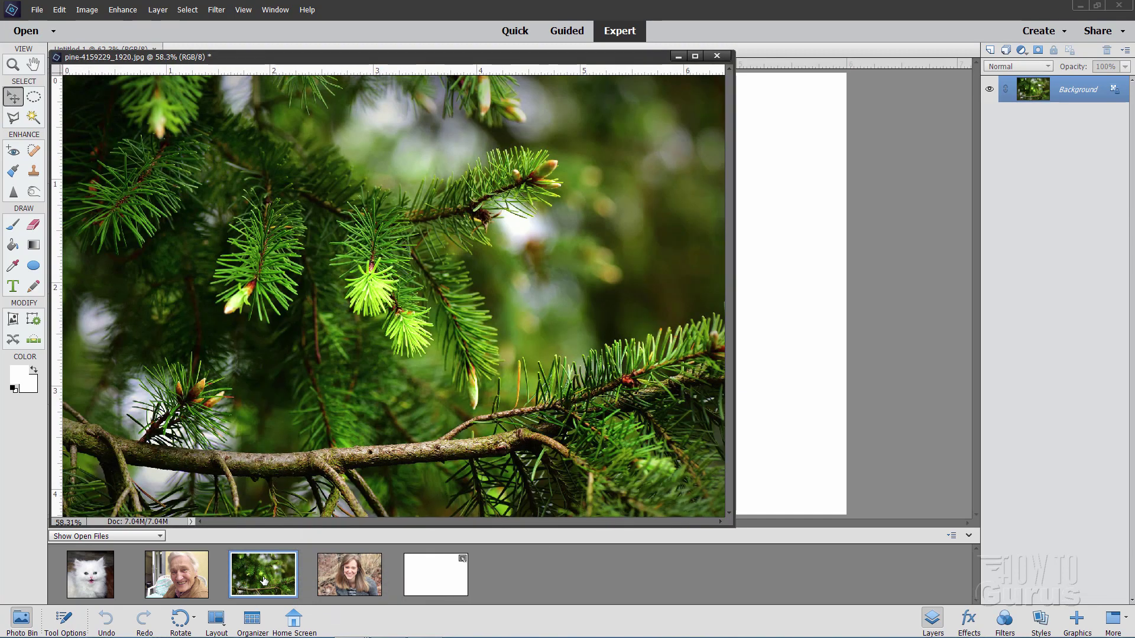
pyautogui.moveTo(264, 580); pyautogui.dragTo(793, 307)
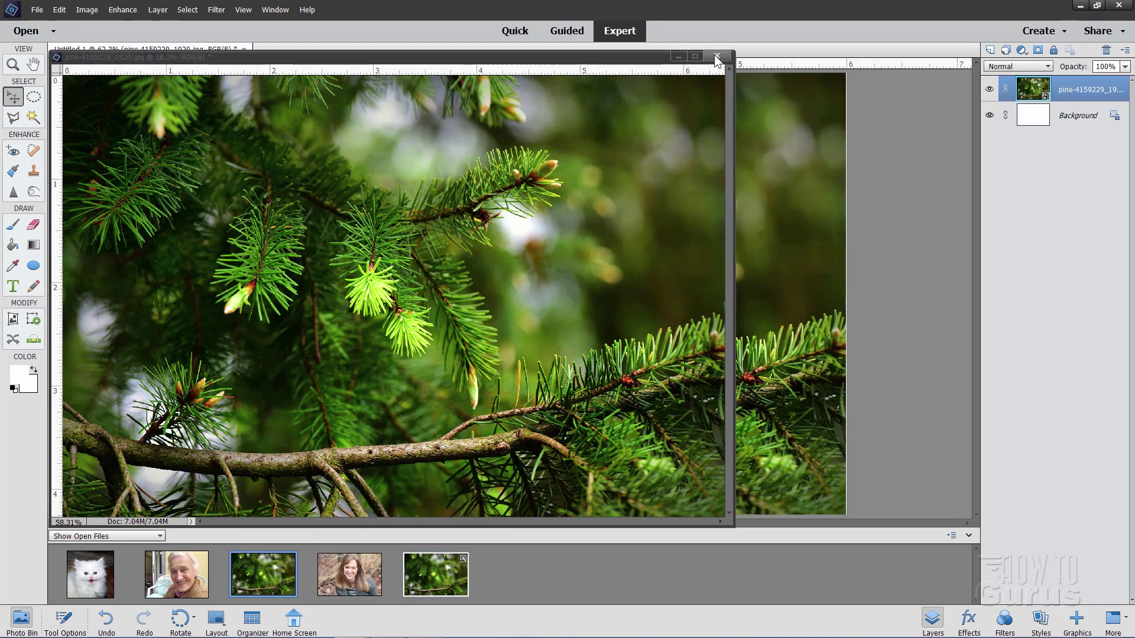
pyautogui.click(716, 54)
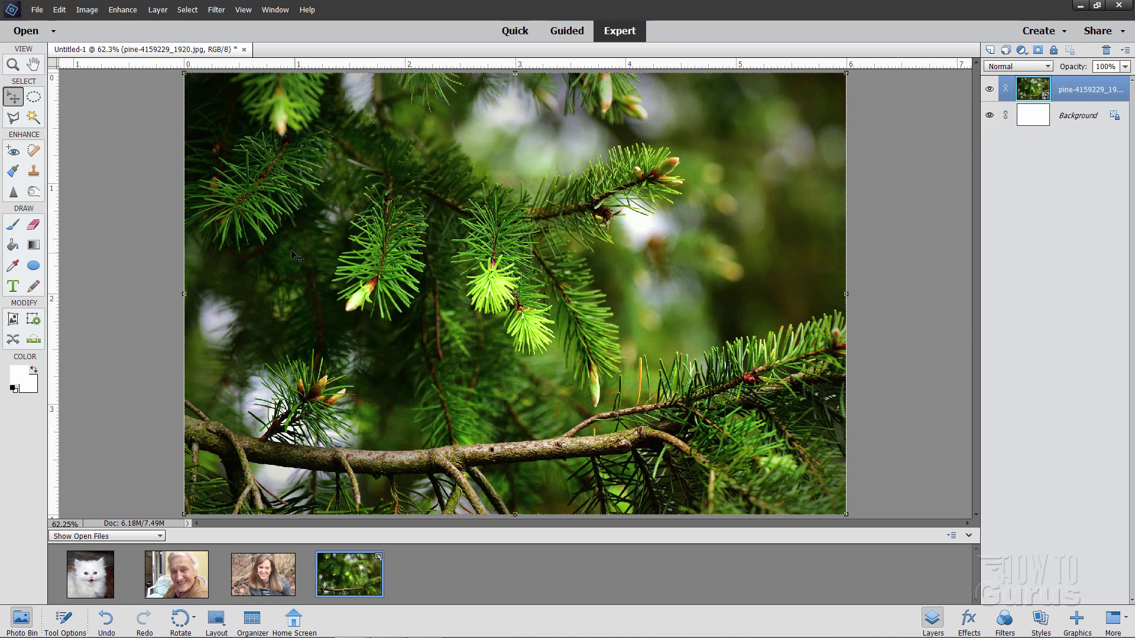
# Reset default colours, draw a Circle-constrained black ellipse, and move it toward the upper left
pyautogui.click(13, 389)
pyautogui.click(34, 266)
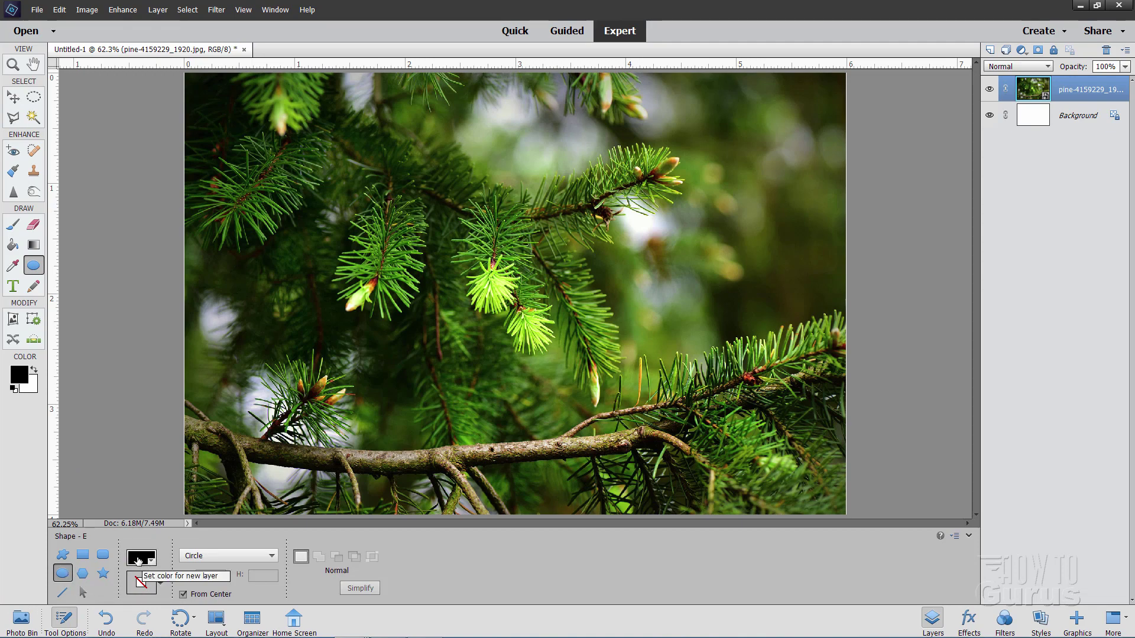
pyautogui.click(272, 556)
pyautogui.click(207, 578)
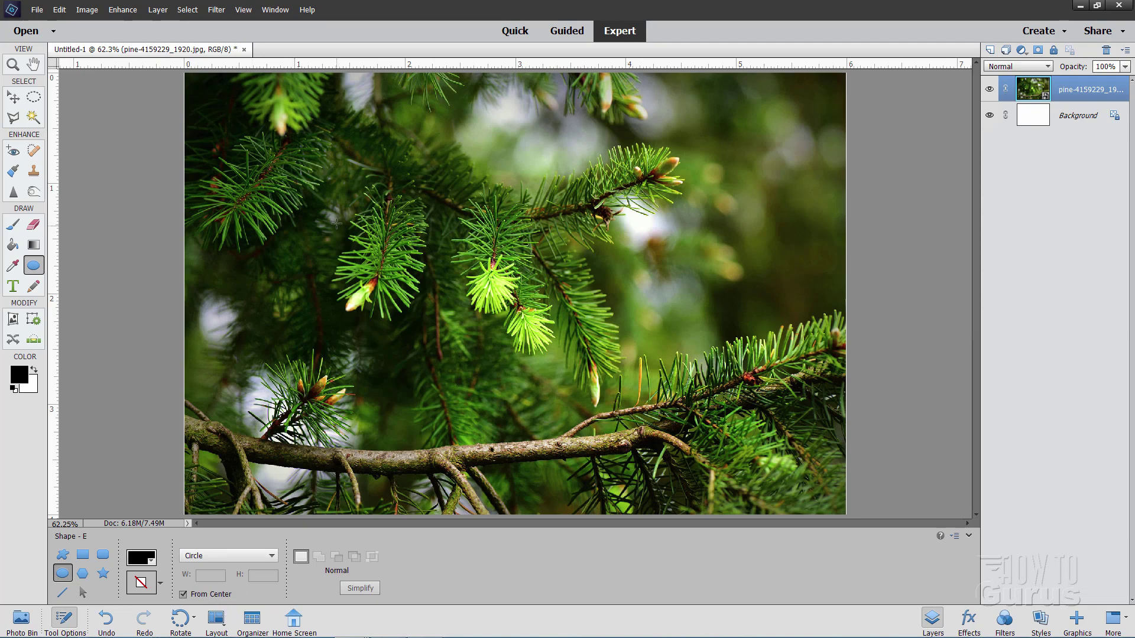
pyautogui.moveTo(337, 222); pyautogui.dragTo(393, 300)
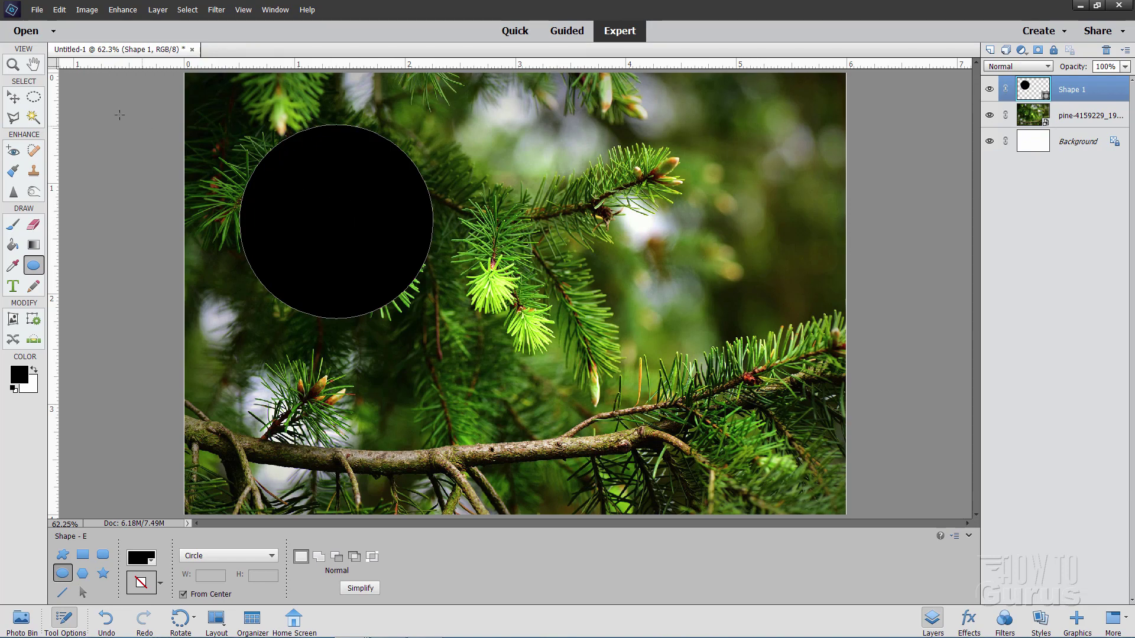
pyautogui.click(13, 98)
pyautogui.moveTo(310, 276); pyautogui.dragTo(295, 271)
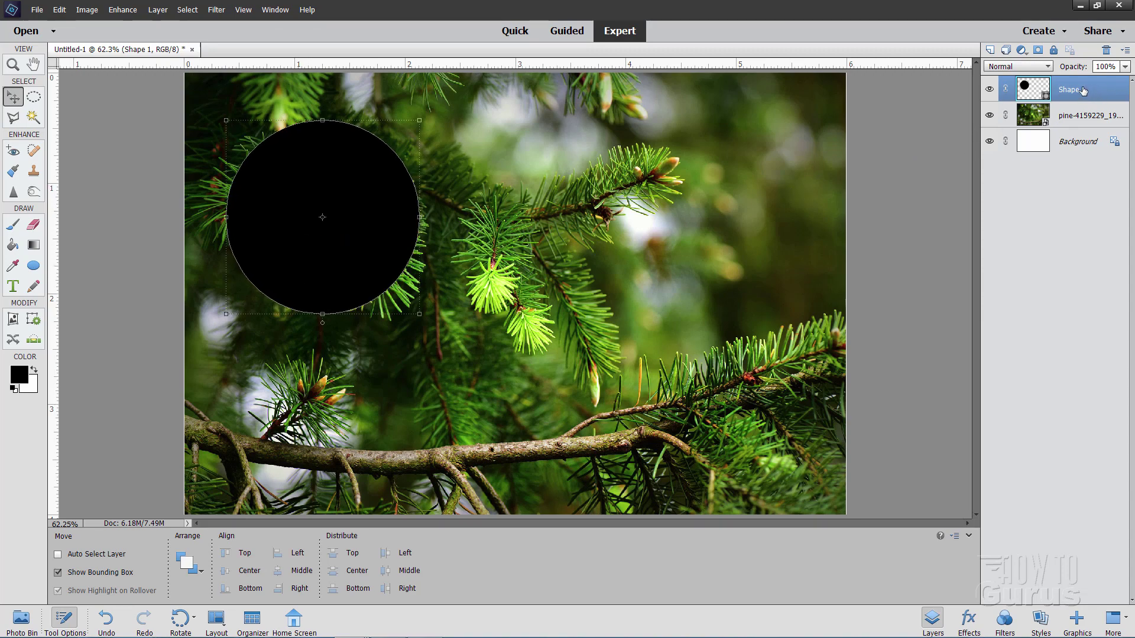
# Duplicate the Shape 1 layer as Shape 1 copy and move it to the lower centre
pyautogui.rightClick(1073, 92)
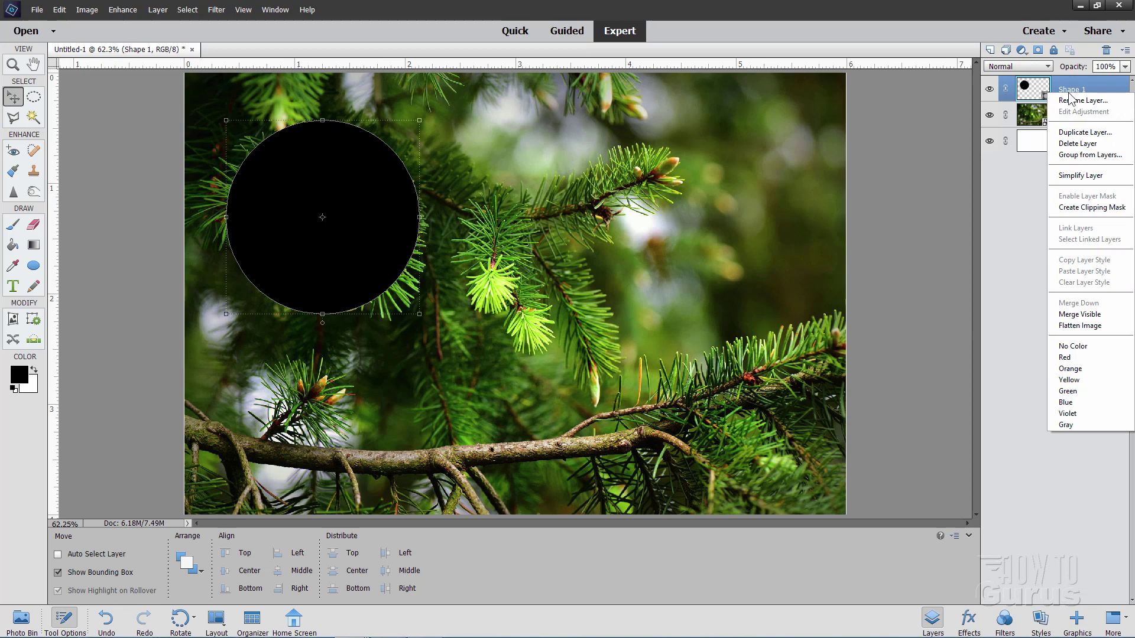
pyautogui.click(1073, 134)
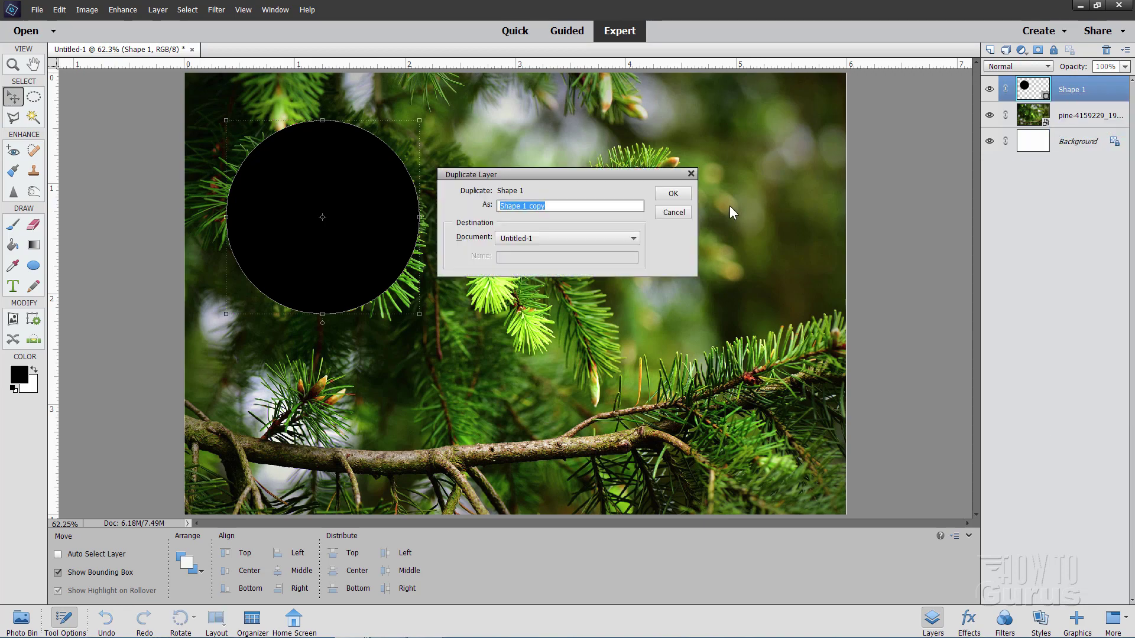
pyautogui.click(673, 193)
pyautogui.moveTo(378, 244); pyautogui.dragTo(570, 378)
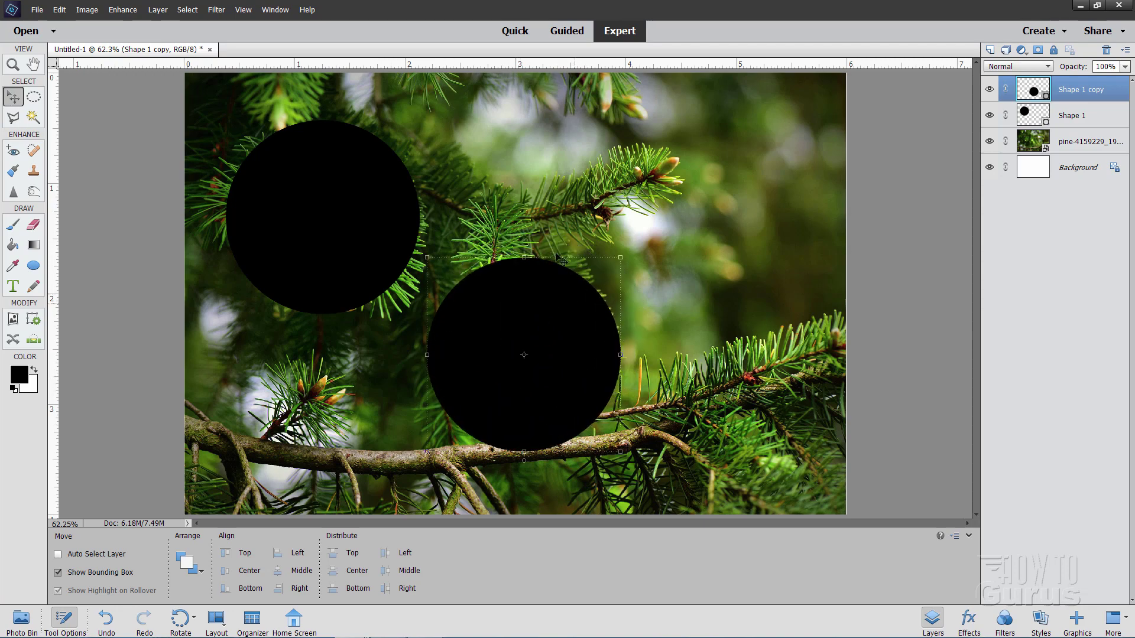
# Add a stroke positioned Outside to the copied circle in Style Settings
pyautogui.click(157, 10)
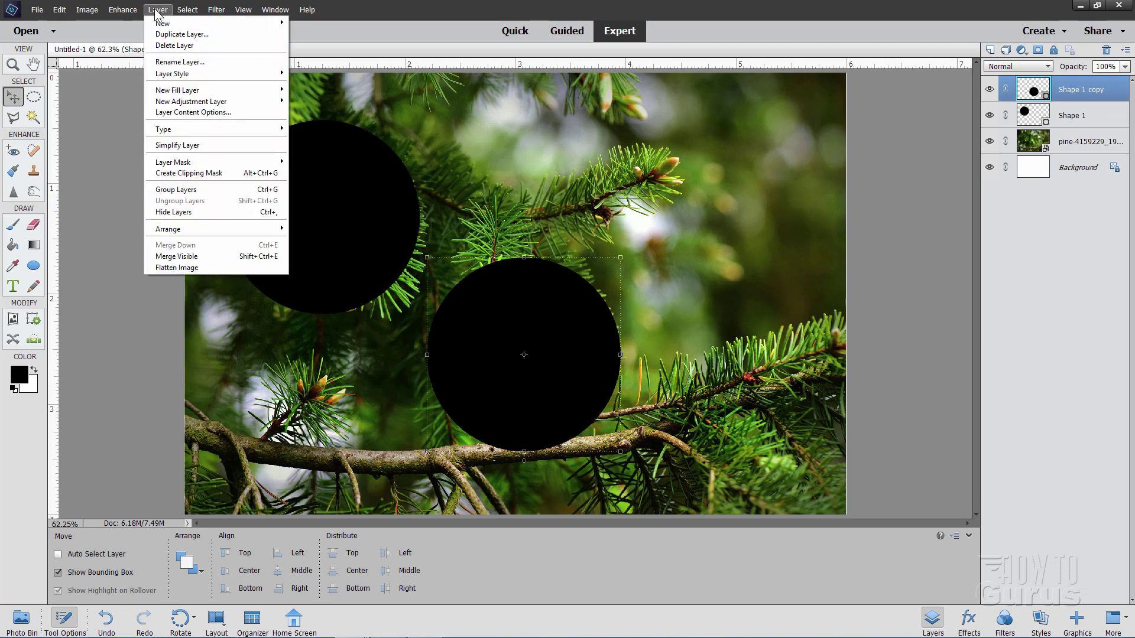
pyautogui.moveTo(177, 73)
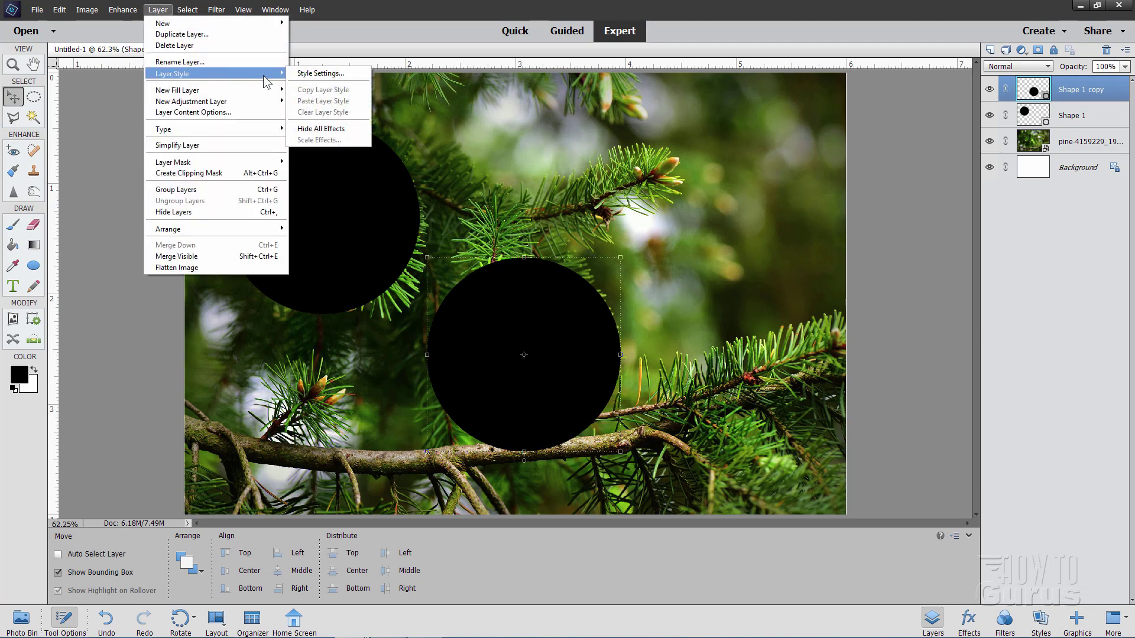
pyautogui.click(311, 75)
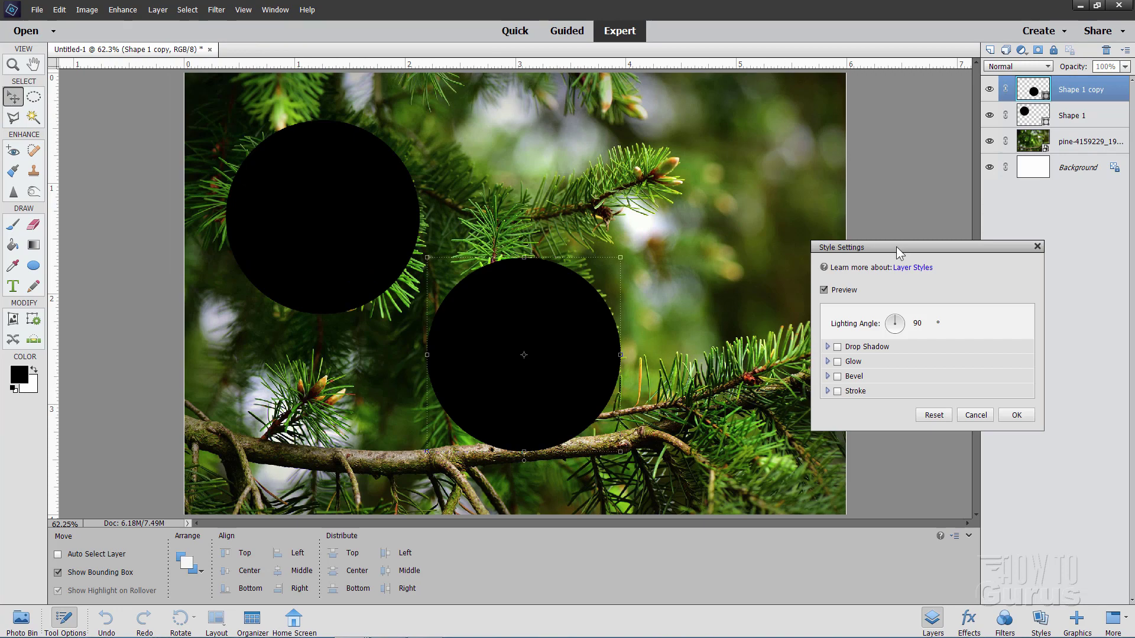
pyautogui.moveTo(897, 248); pyautogui.dragTo(830, 228)
pyautogui.click(767, 370)
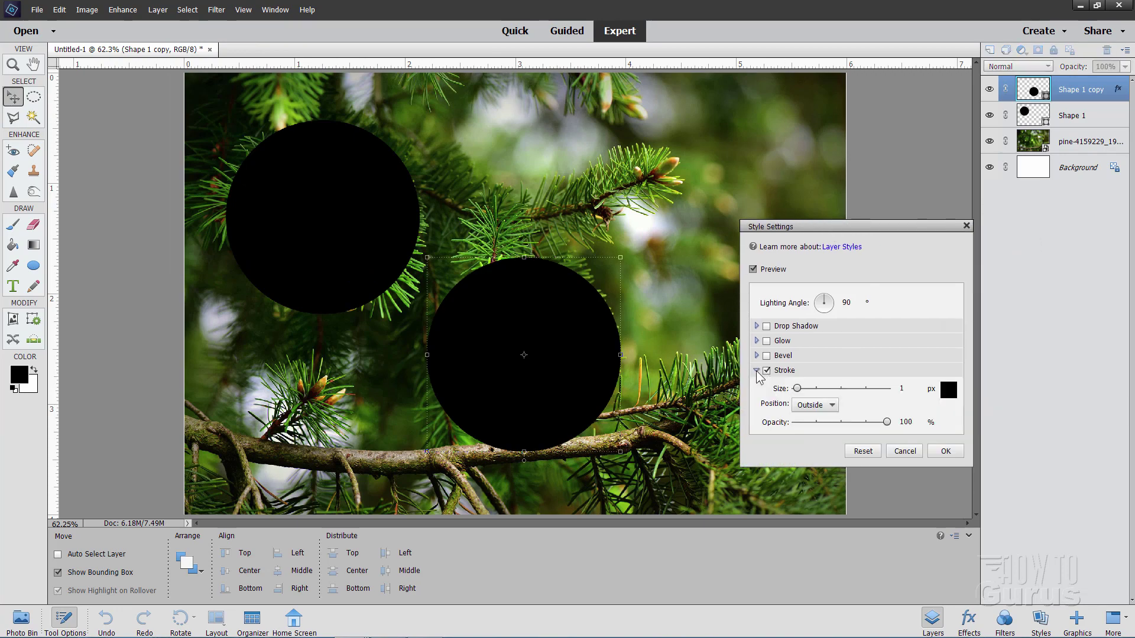
pyautogui.click(818, 407)
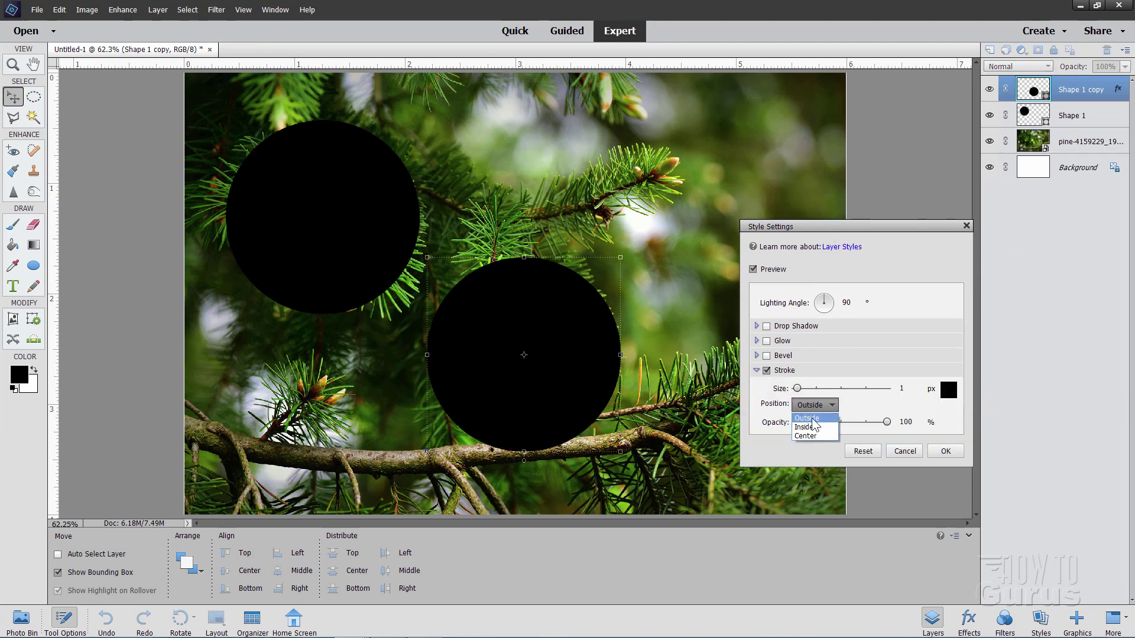
pyautogui.click(807, 418)
pyautogui.click(825, 406)
pyautogui.click(817, 418)
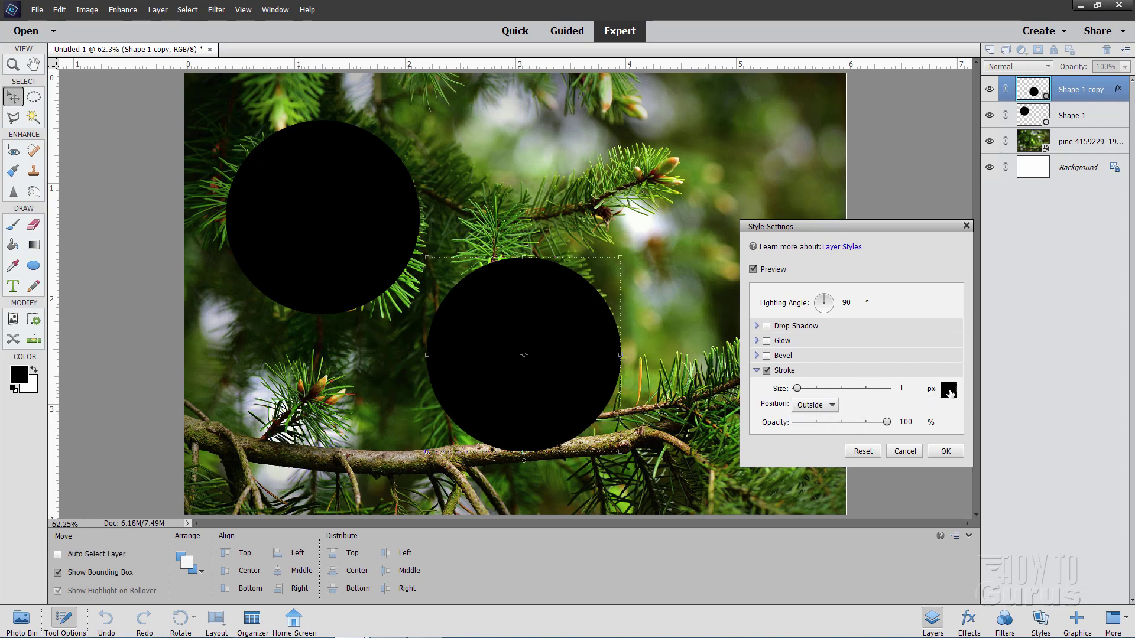
# Set the stroke colour to red and size to 20 px, then apply
pyautogui.click(947, 393)
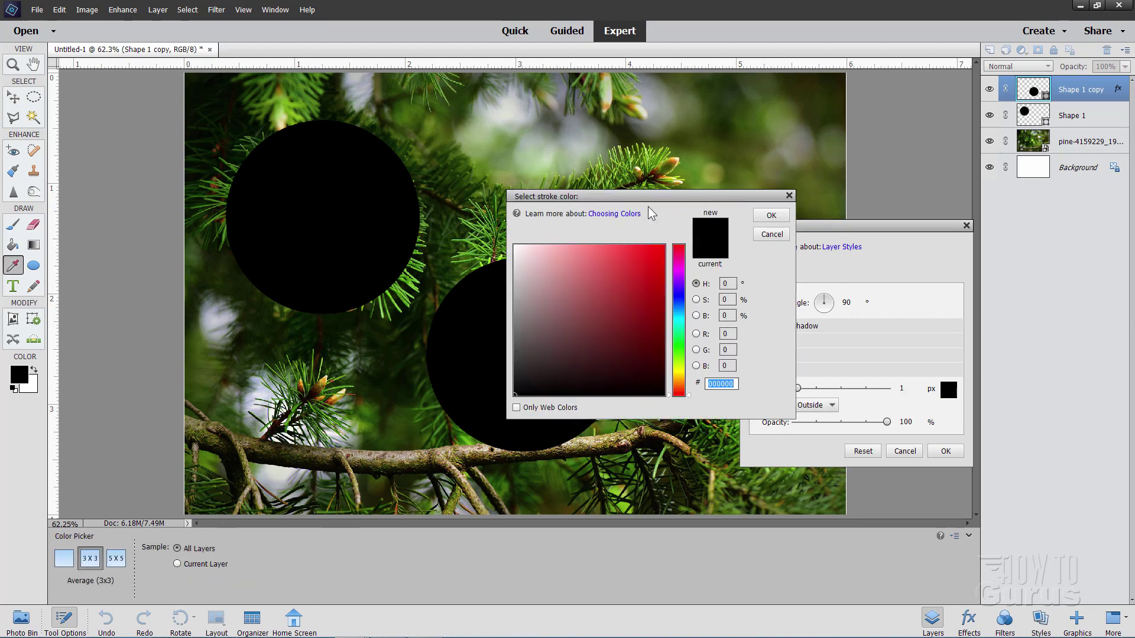
pyautogui.moveTo(637, 202); pyautogui.dragTo(710, 215)
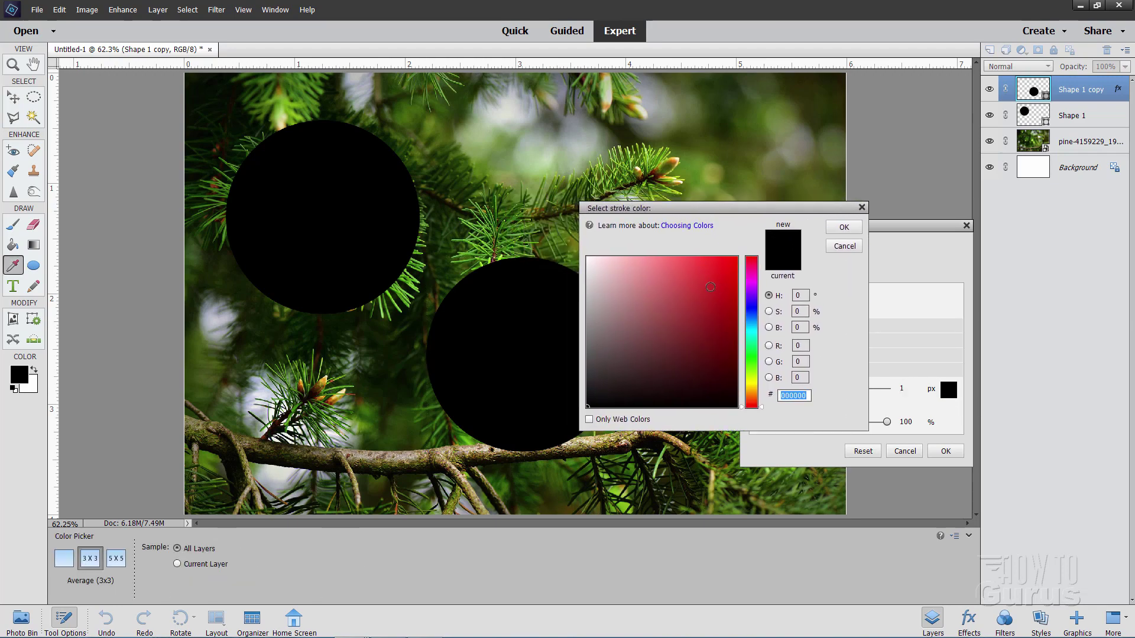
pyautogui.moveTo(699, 287)
pyautogui.mouseDown()
pyautogui.moveTo(736, 273)
pyautogui.moveTo(755, 224)
pyautogui.moveTo(759, 234)
pyautogui.mouseUp()
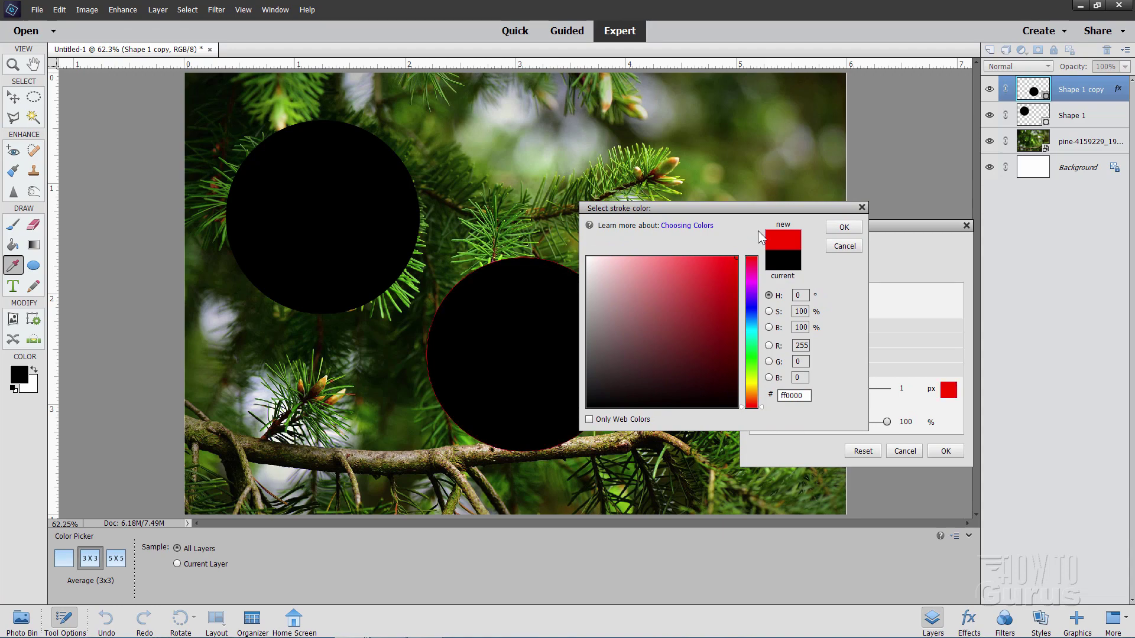
pyautogui.click(856, 227)
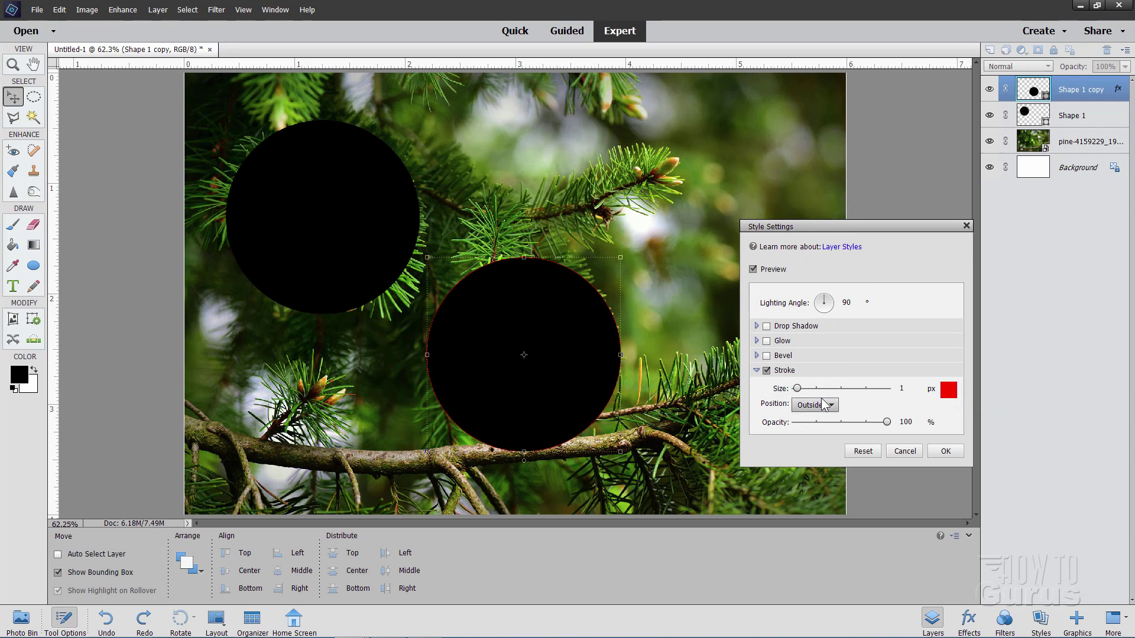
pyautogui.moveTo(798, 387)
pyautogui.mouseDown()
pyautogui.moveTo(821, 388)
pyautogui.moveTo(806, 381)
pyautogui.mouseUp()
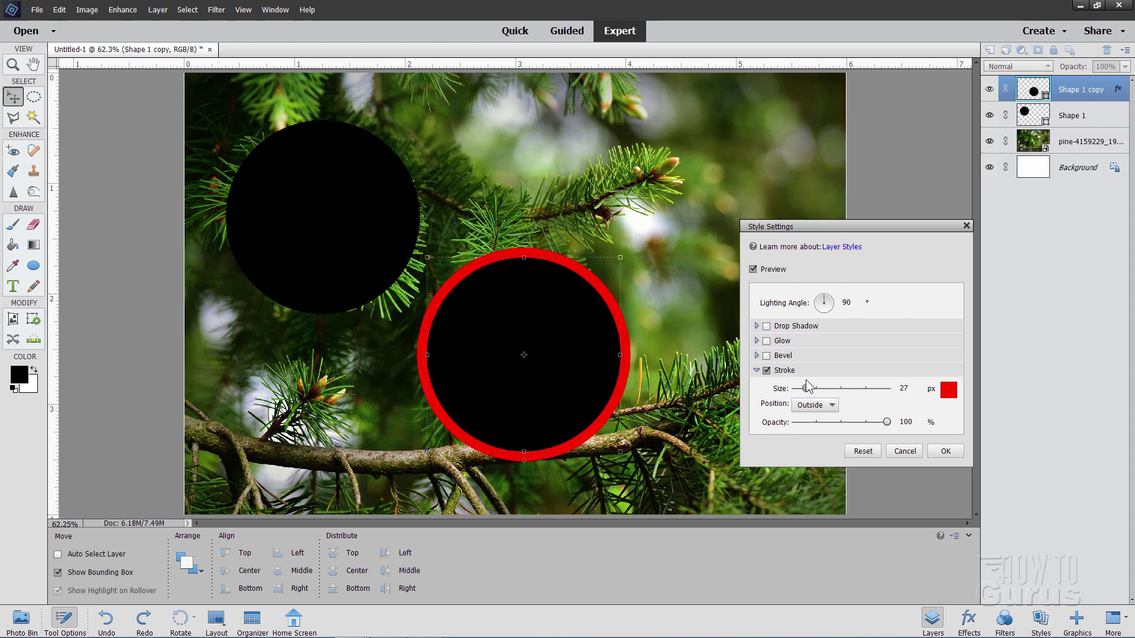
pyautogui.doubleClick(911, 388)
pyautogui.write('20')
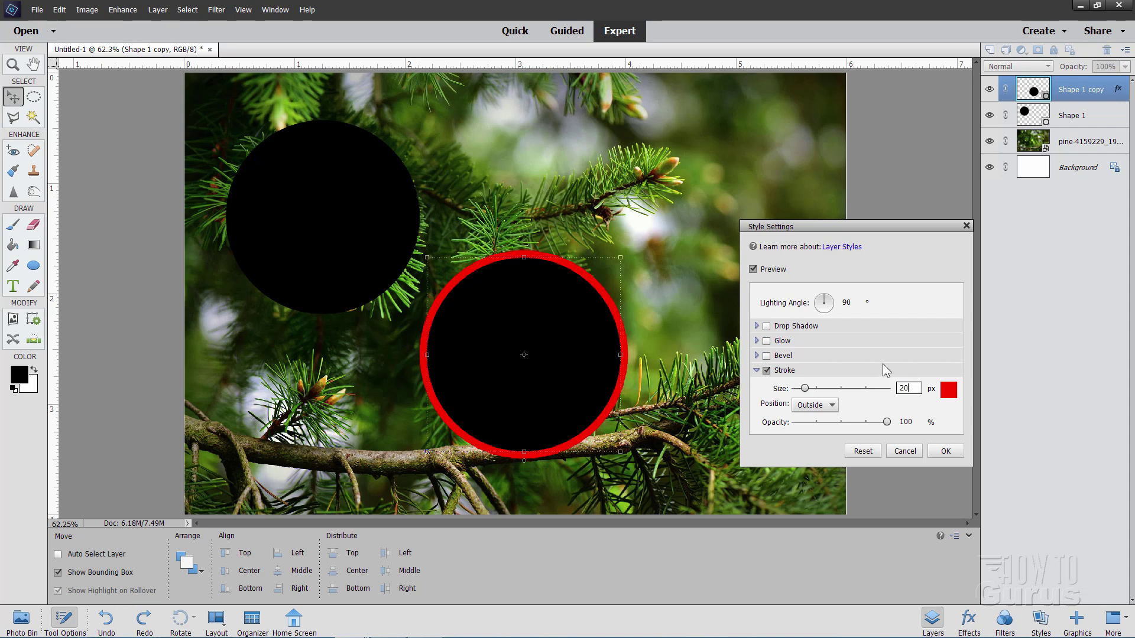
pyautogui.click(944, 451)
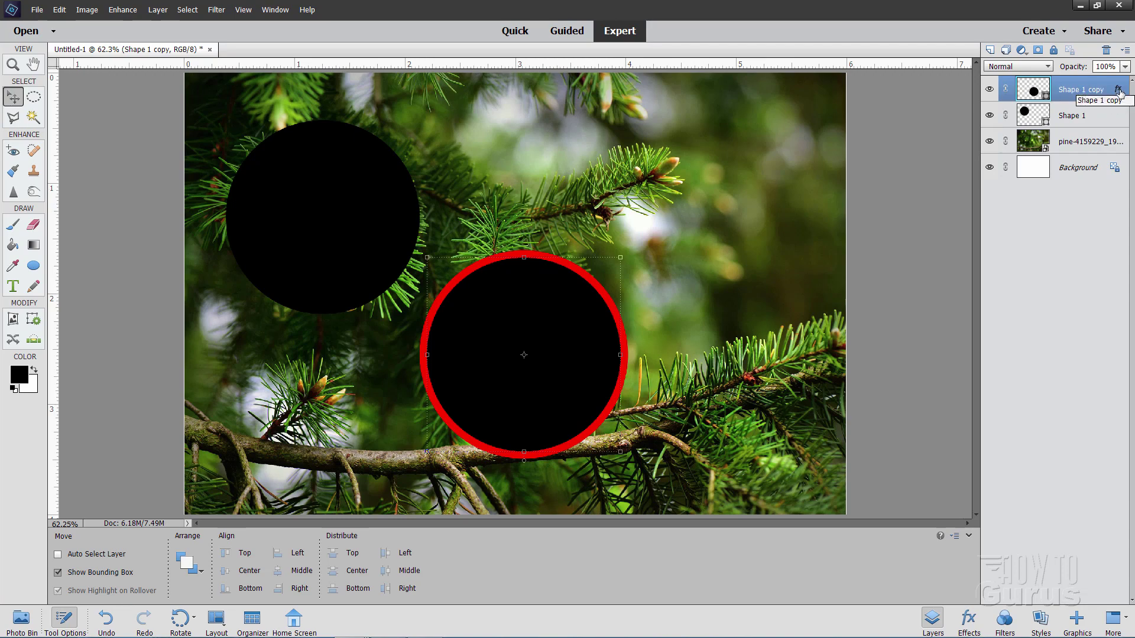
# Simplify the Shape 1 copy layer and delete its black fill using the Magic Wand
pyautogui.rightClick(1067, 95)
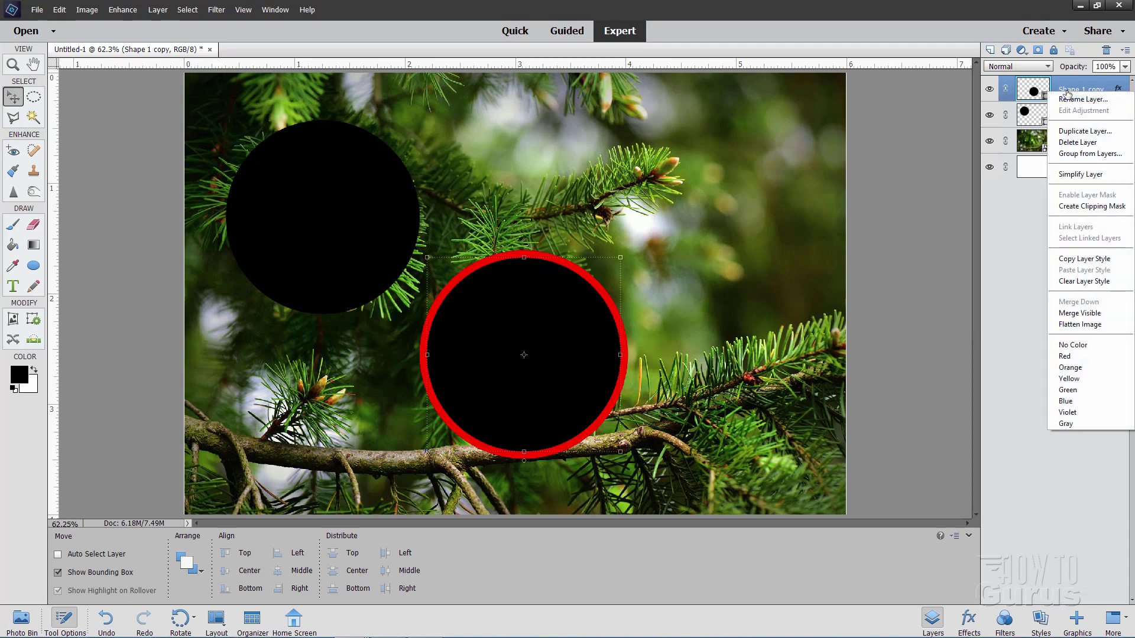
pyautogui.click(1077, 174)
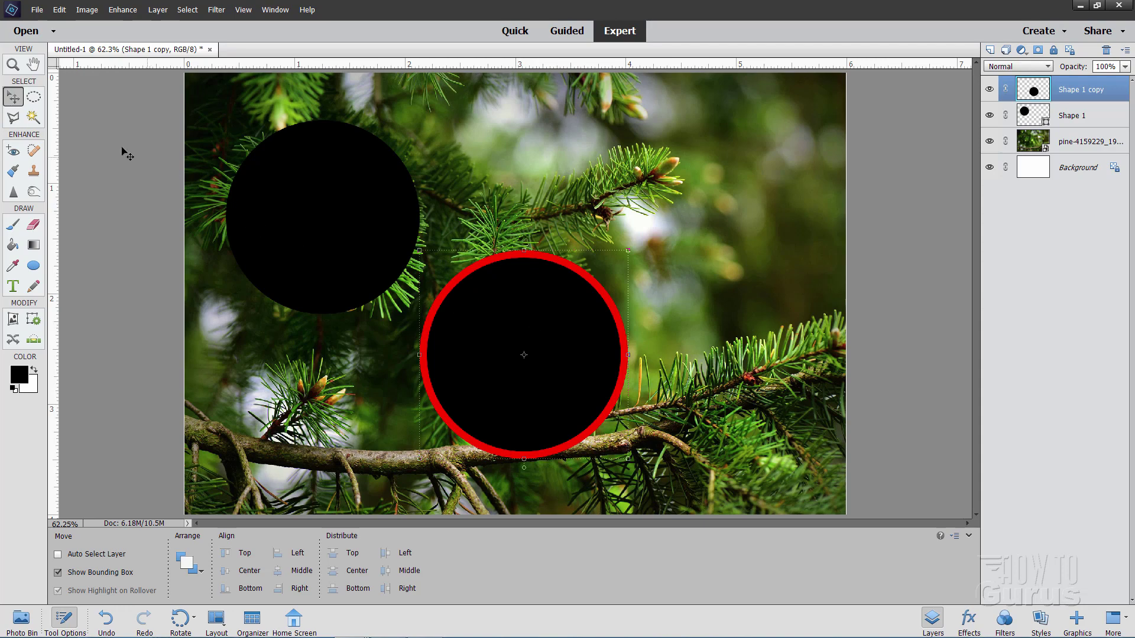
pyautogui.click(36, 117)
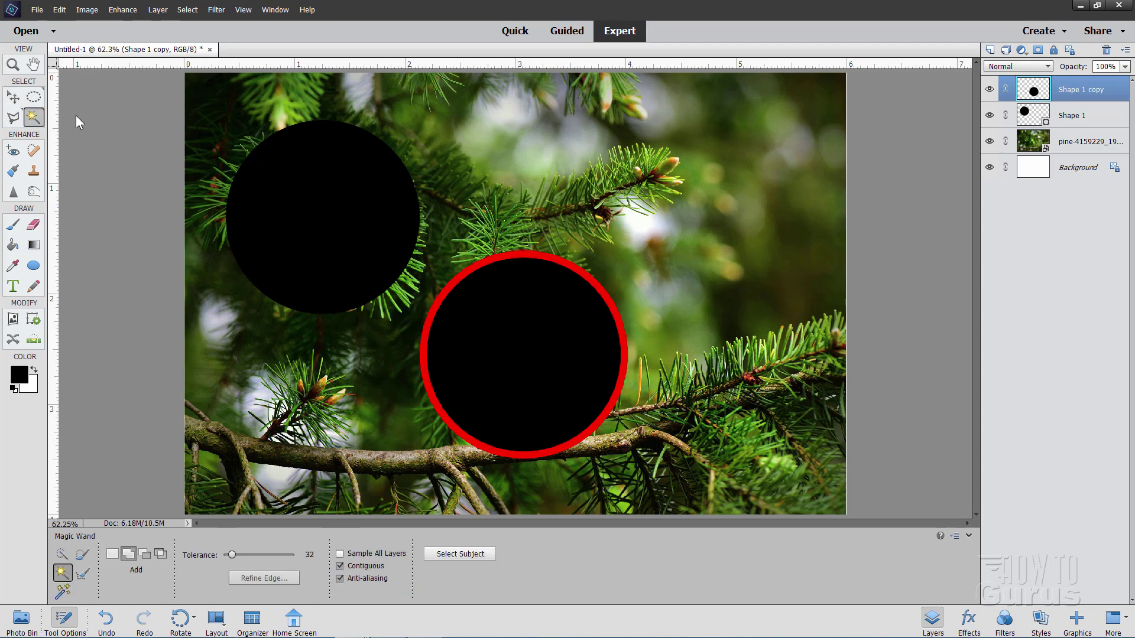
pyautogui.click(501, 317)
pyautogui.press('Delete')
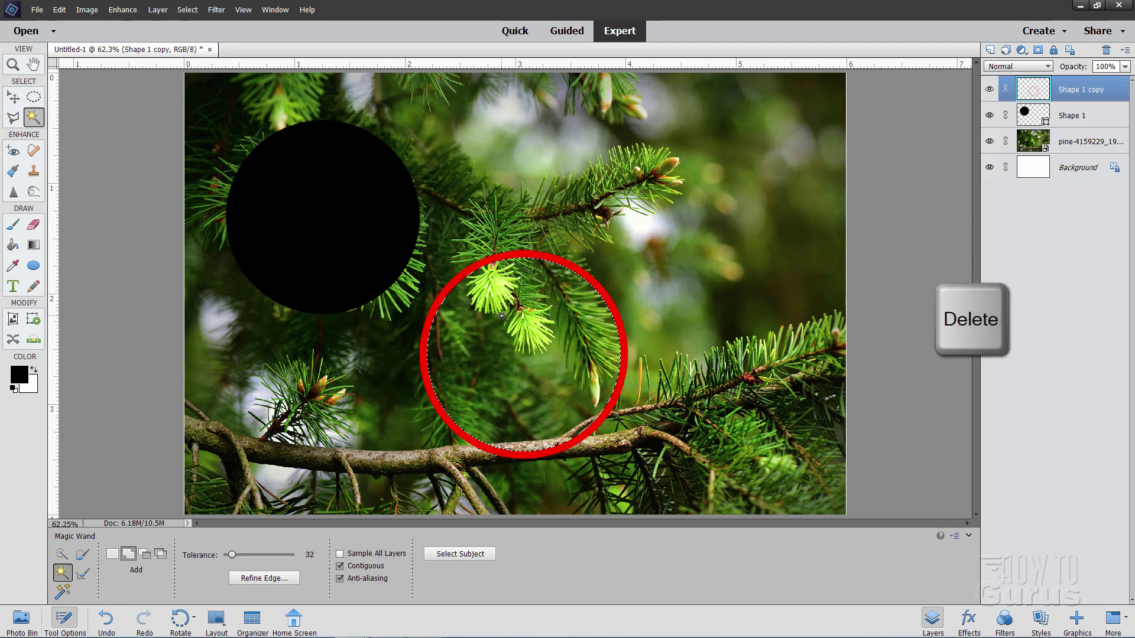
# Deselect and shift the hollow red ring slightly to the right
pyautogui.click(187, 9)
pyautogui.click(197, 36)
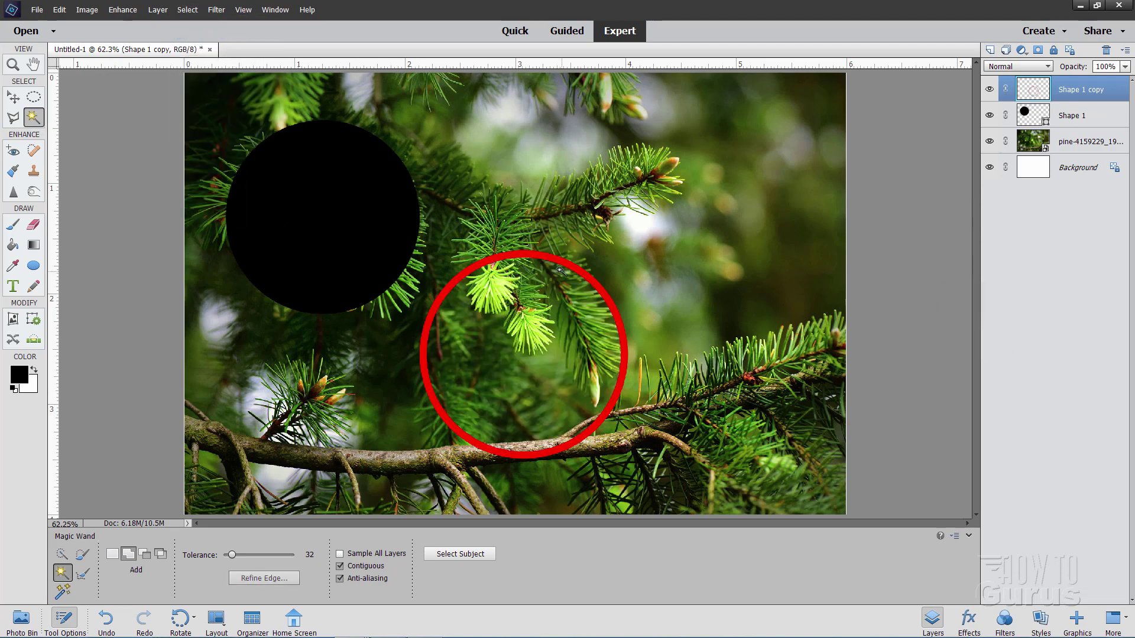
pyautogui.click(13, 99)
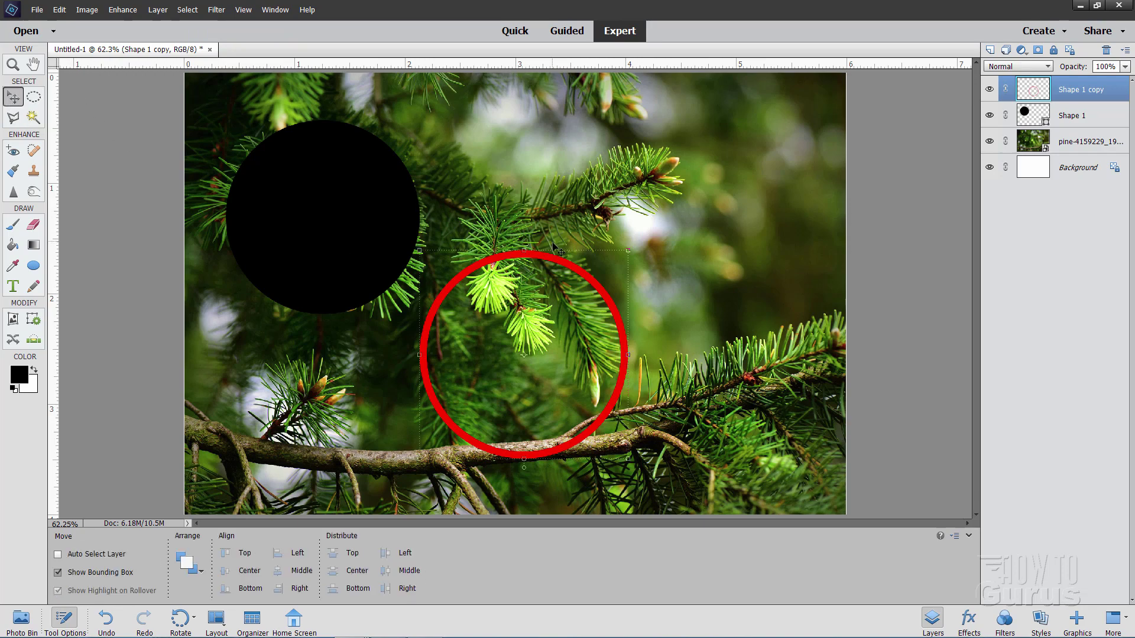
pyautogui.moveTo(563, 271); pyautogui.dragTo(608, 268)
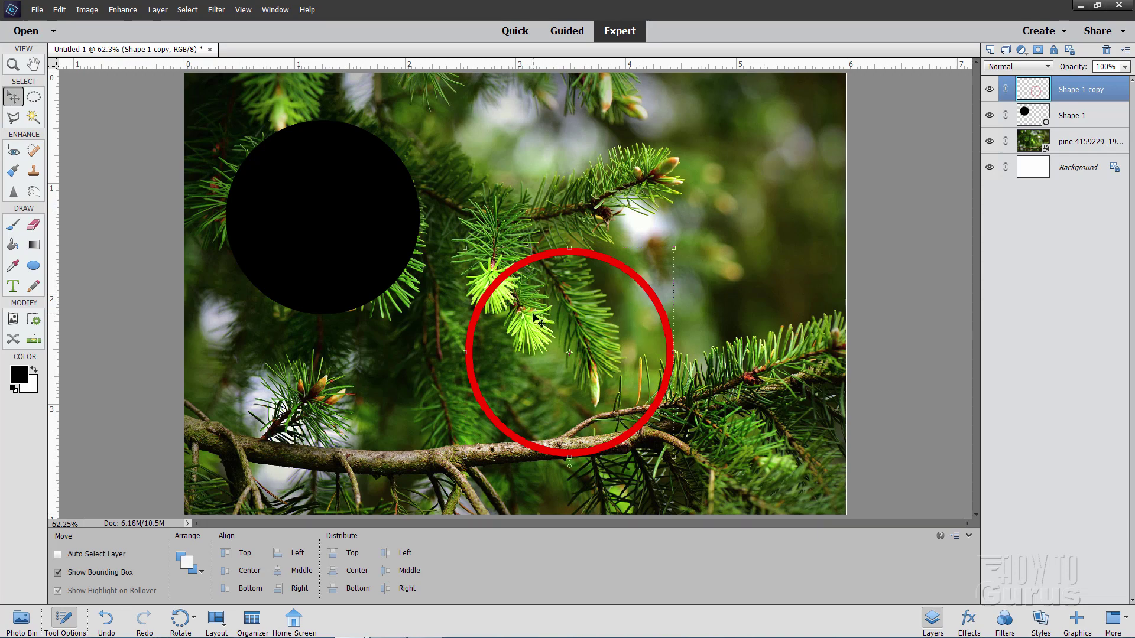
# In Style Settings, enable Bevel with size 1 px and lighting angle 135°
pyautogui.click(157, 10)
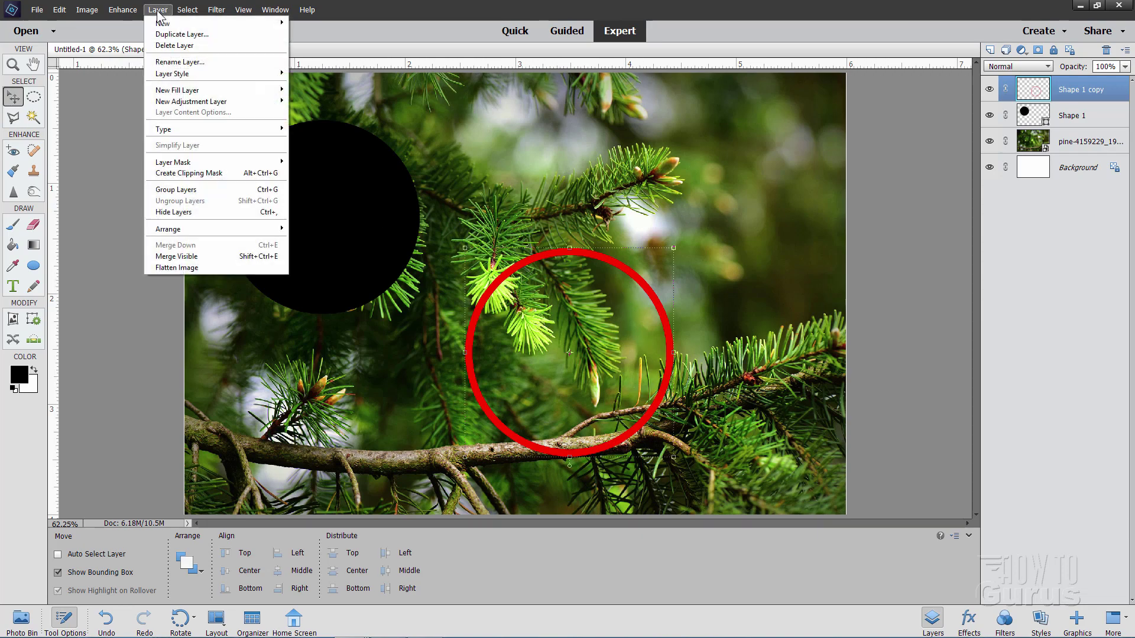
pyautogui.moveTo(190, 73)
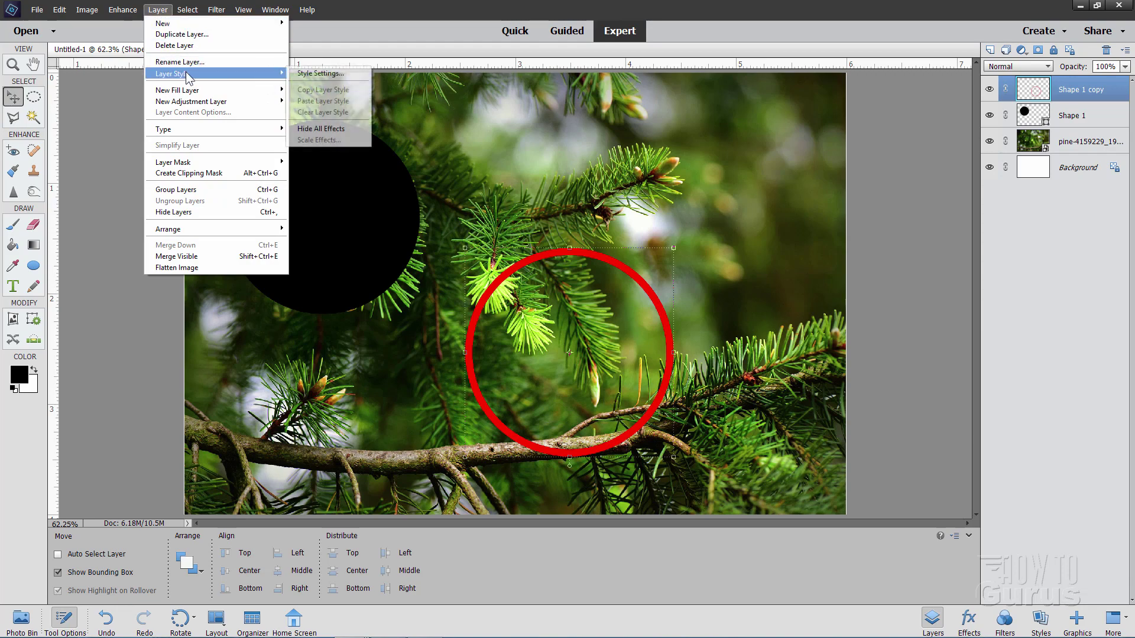
pyautogui.click(293, 73)
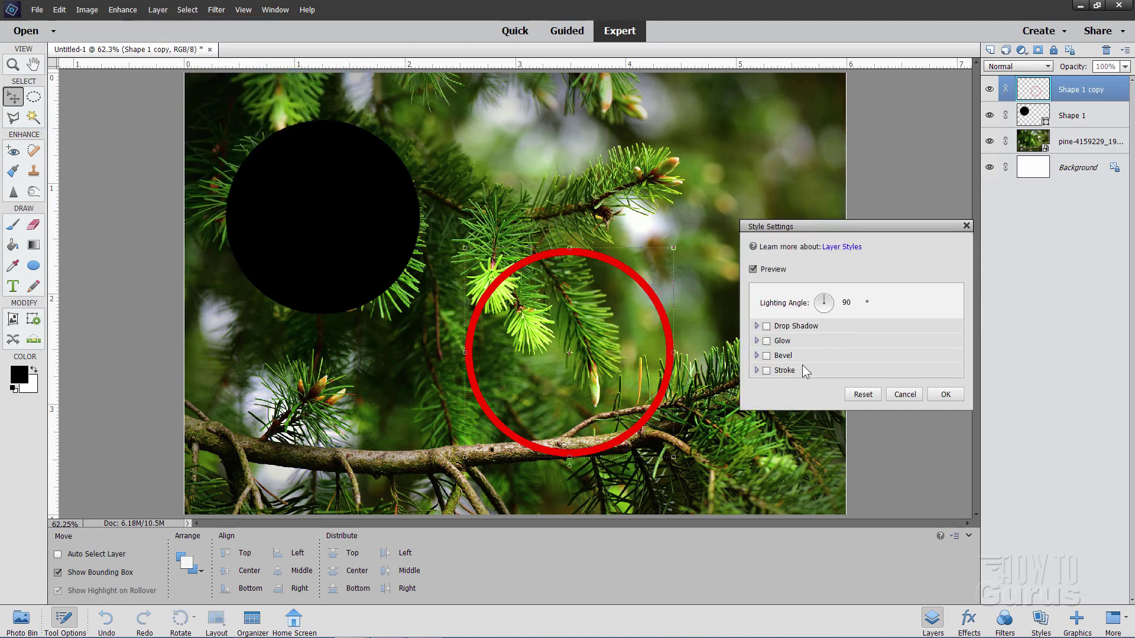
pyautogui.click(766, 355)
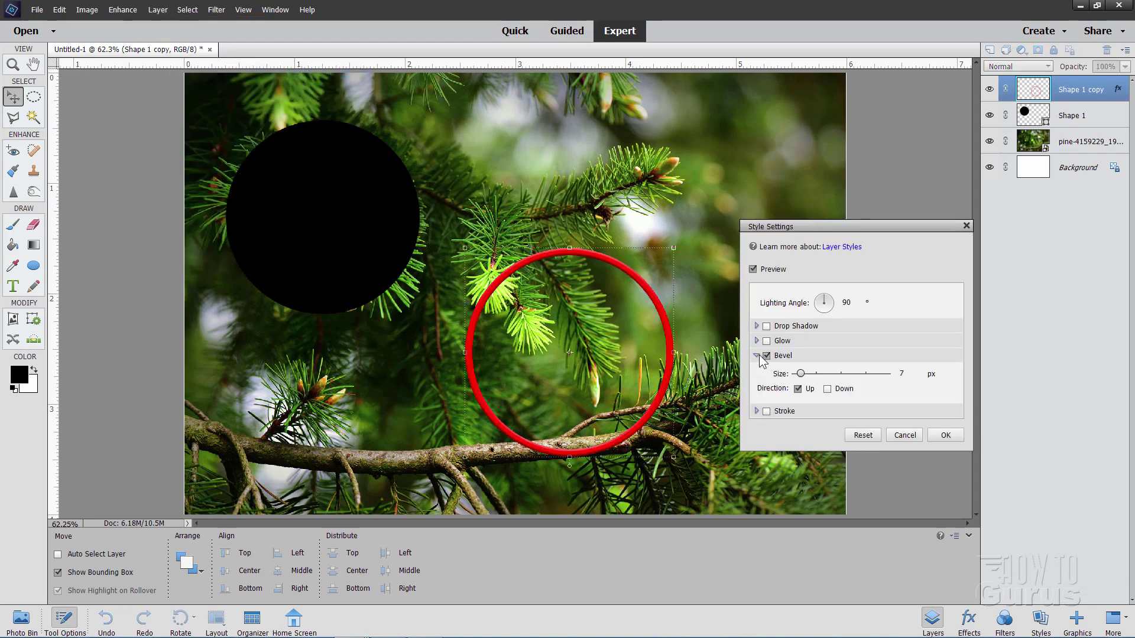
pyautogui.click(904, 374)
pyautogui.write('1')
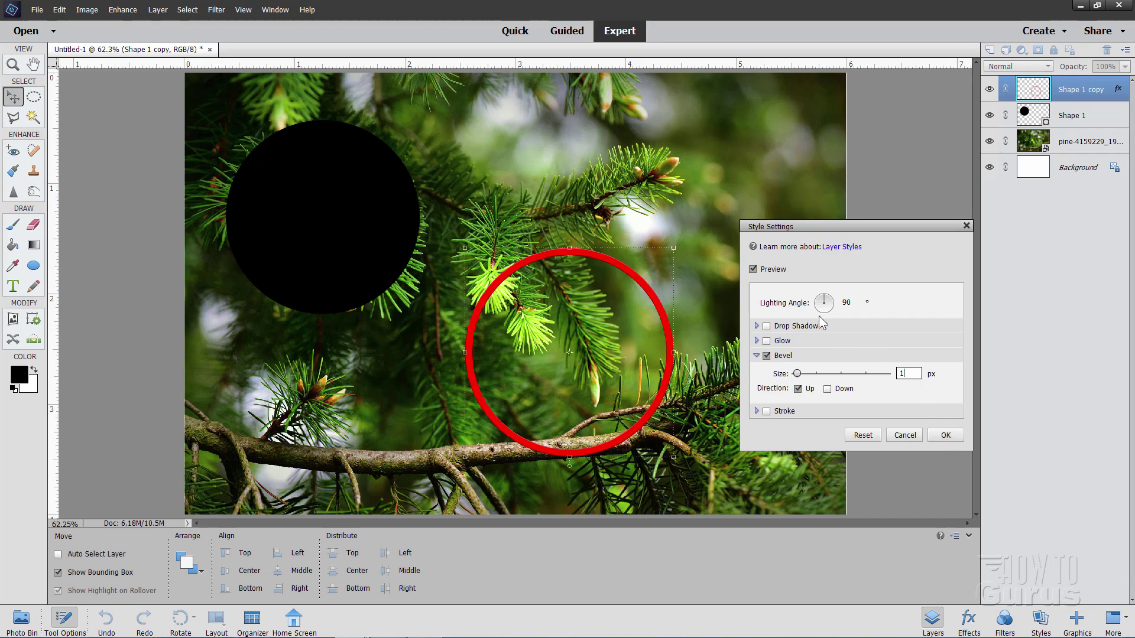
pyautogui.click(847, 302)
pyautogui.write('135')
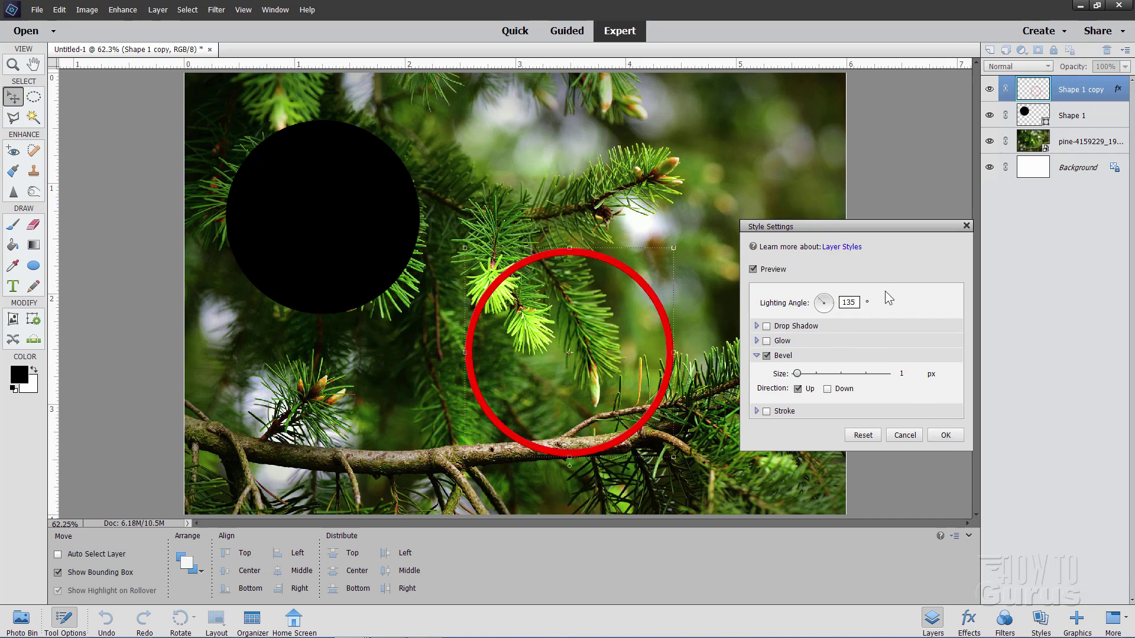
pyautogui.click(945, 435)
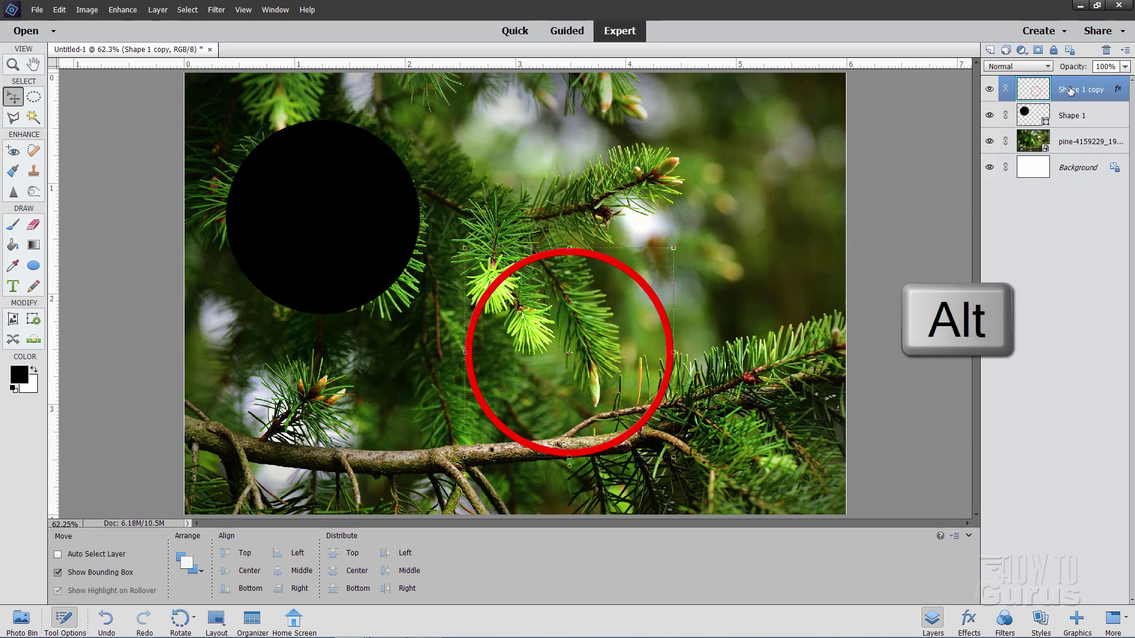
# Make four copies of the red ring with Alt+Up, nudging each one pixel left (copy 2–5)
pyautogui.hotkey('alt', 'Up')
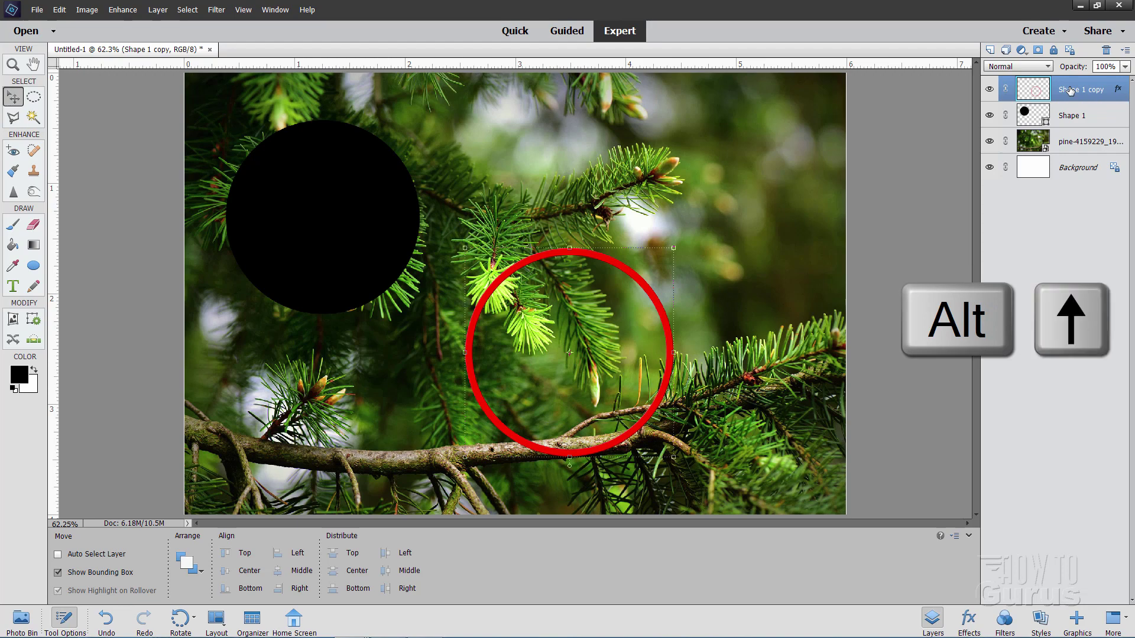
pyautogui.hotkey('alt', 'Up')
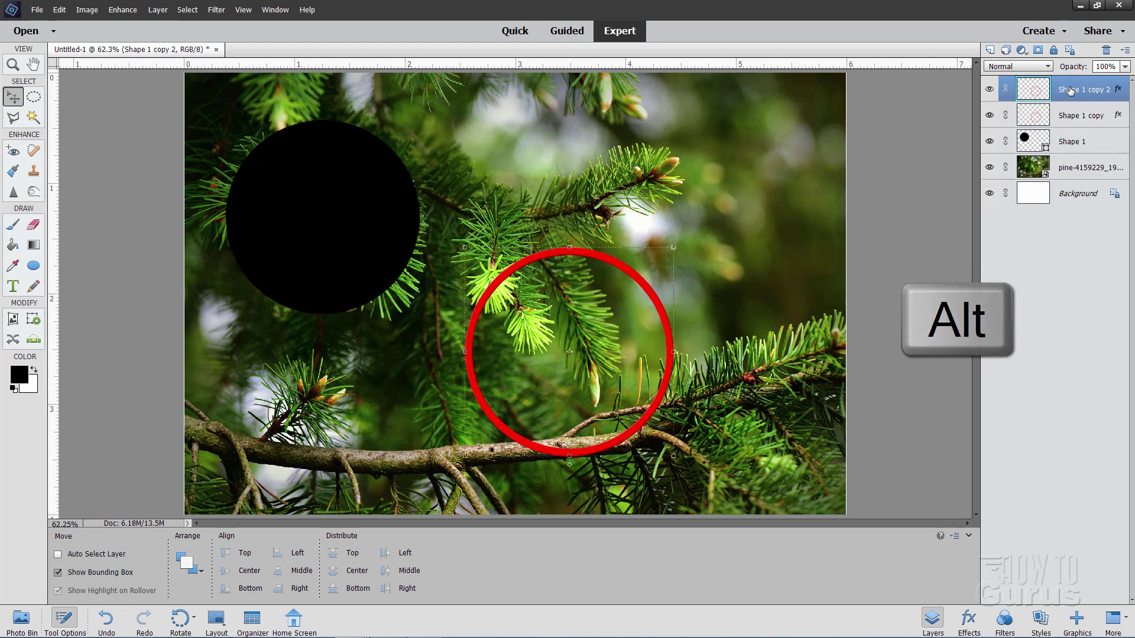
pyautogui.press('Left')
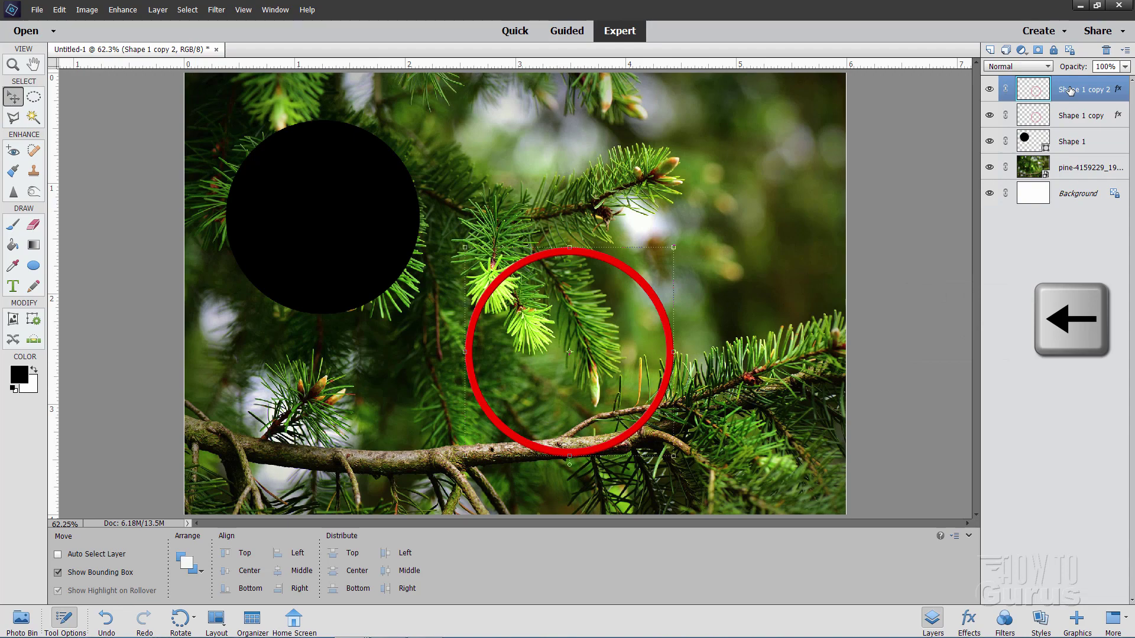
pyautogui.press('Left')
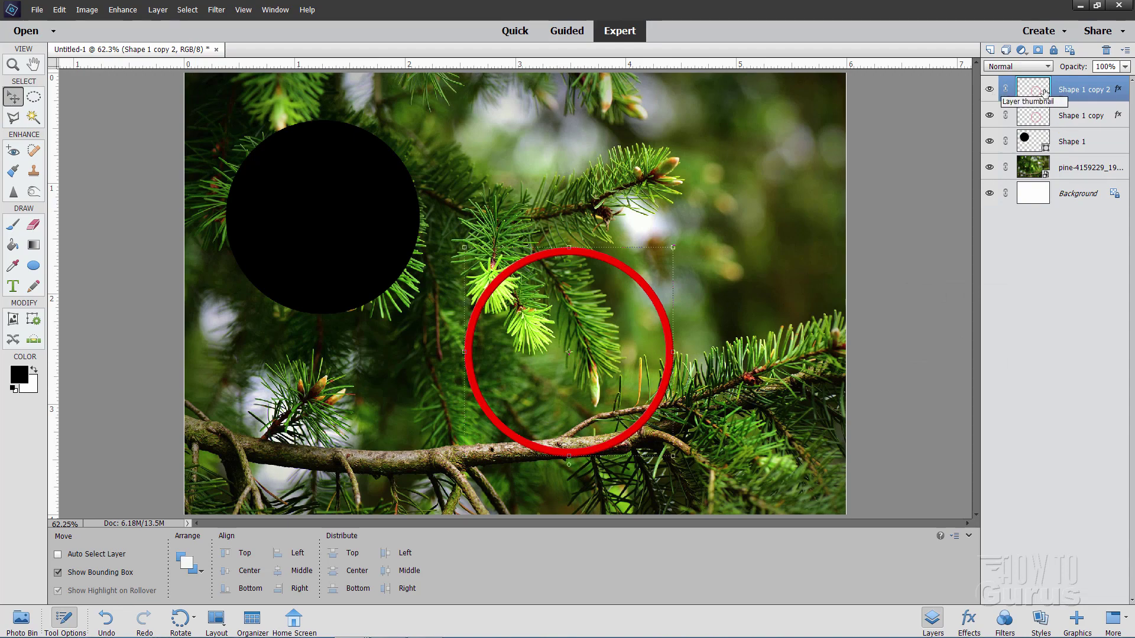
pyautogui.press('alt')
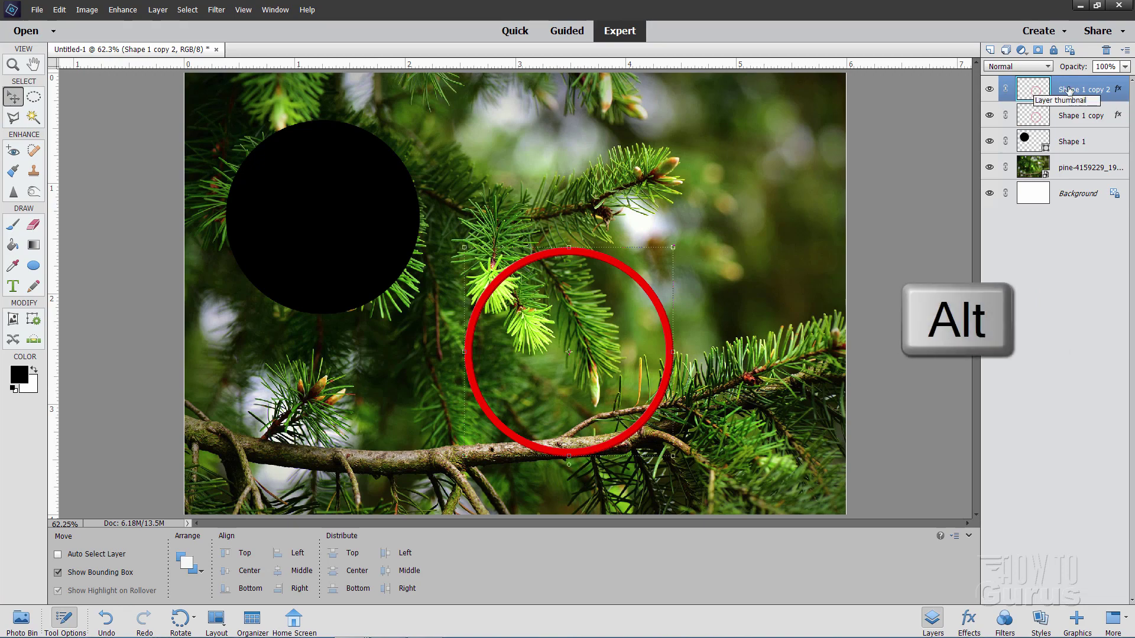
pyautogui.hotkey('alt', 'Up')
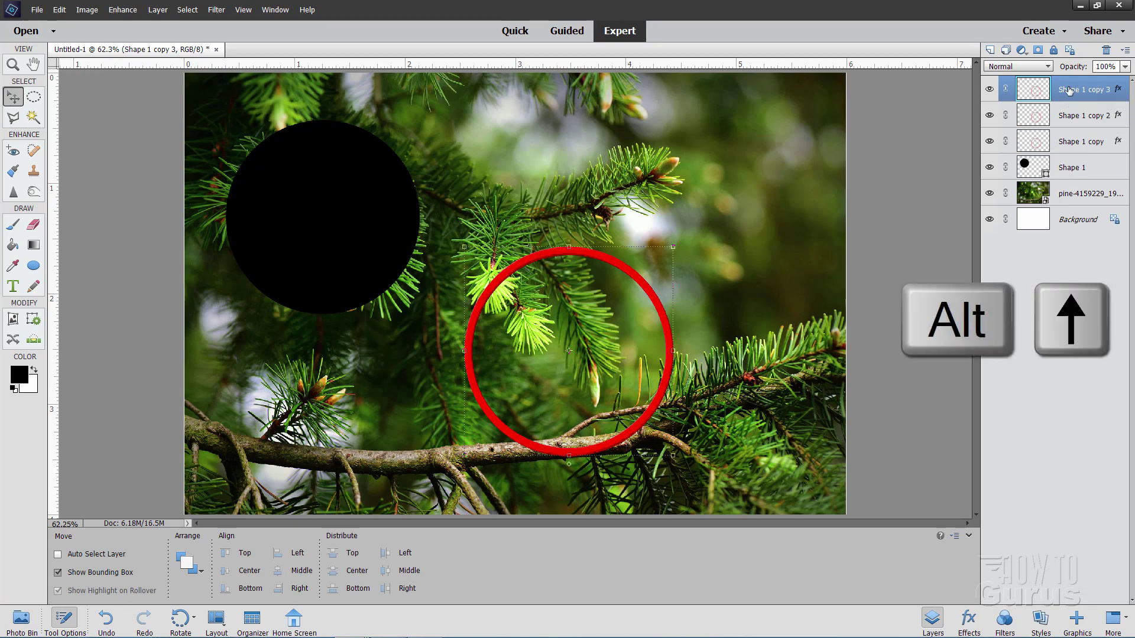
pyautogui.press('Left')
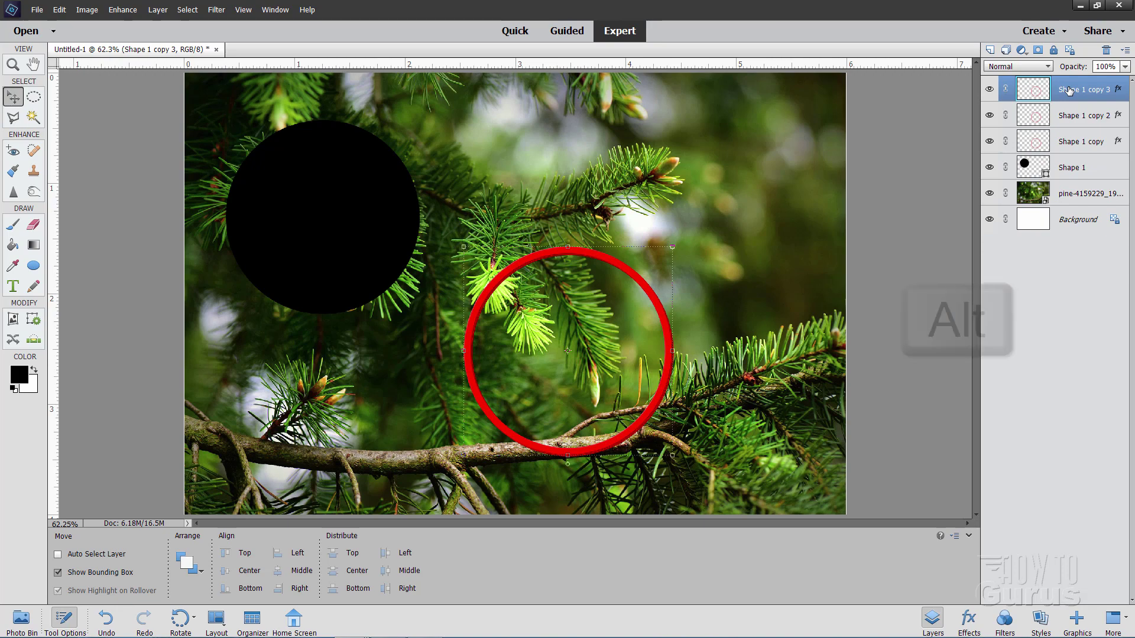
pyautogui.hotkey('alt', 'Up')
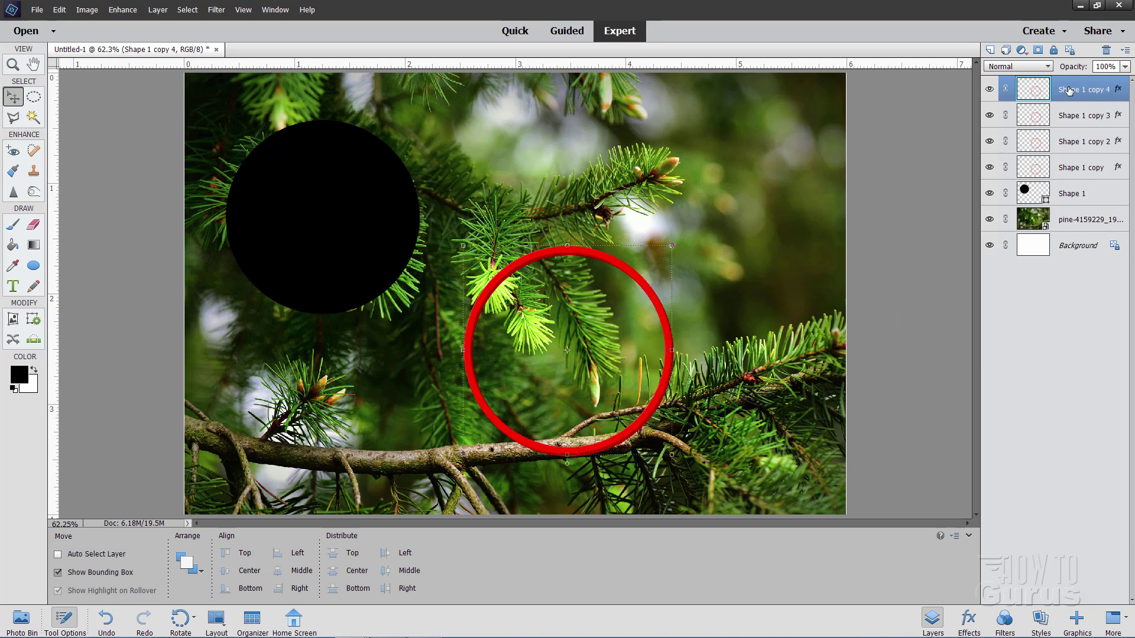
pyautogui.press('Left')
pyautogui.hotkey('alt', 'Up')
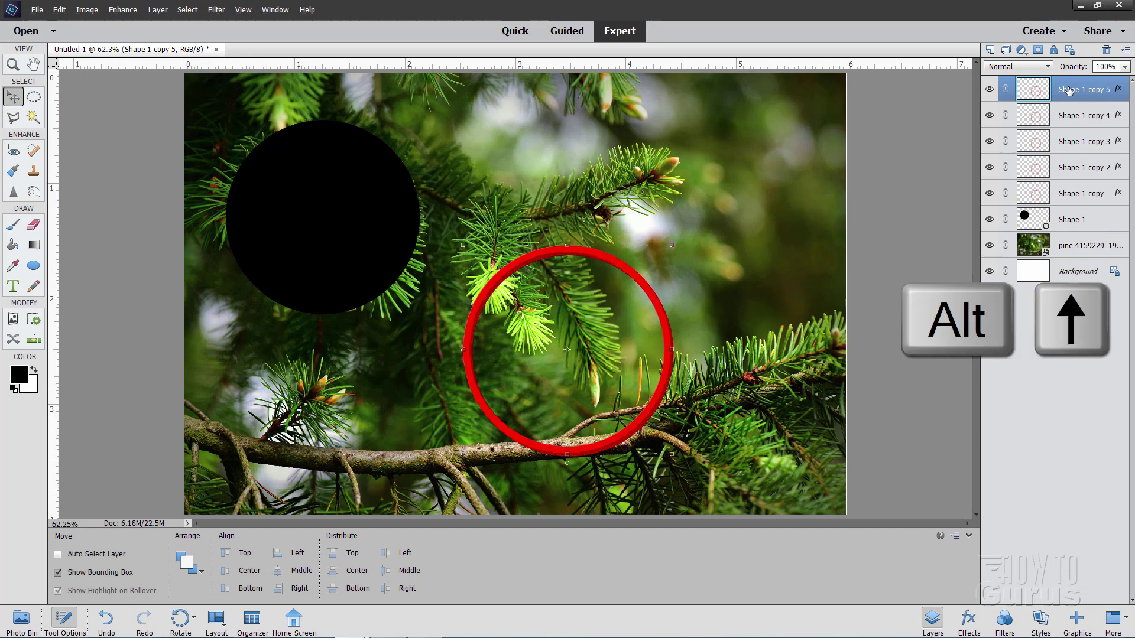
pyautogui.press('Left')
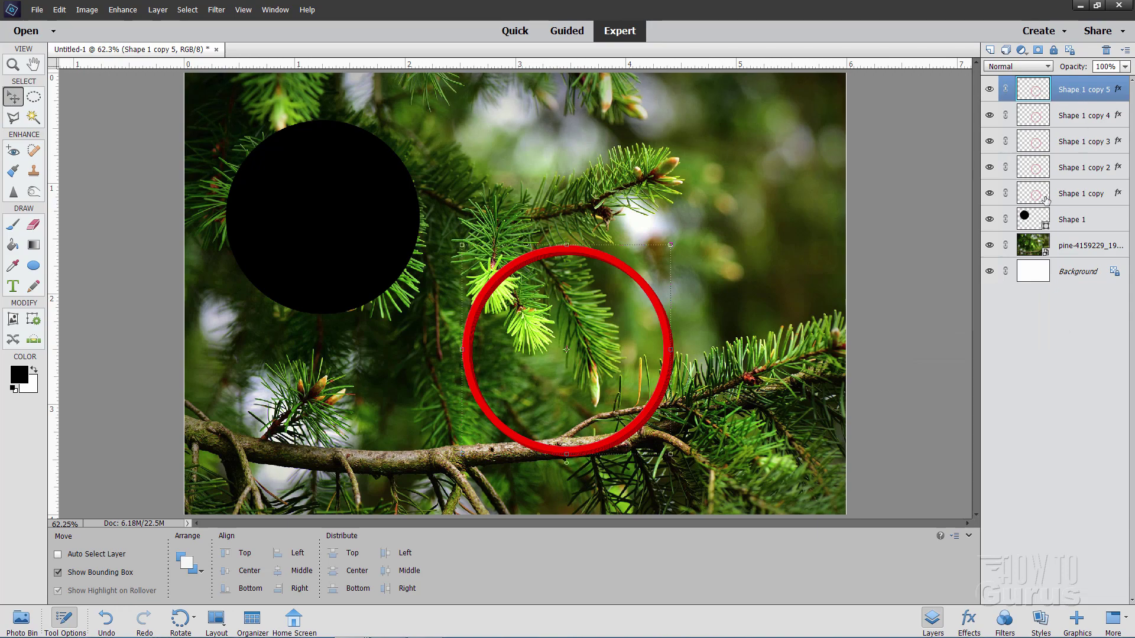
# Select Shape 1 copy through copy 5 and merge them into one layer
pyautogui.press('shift')
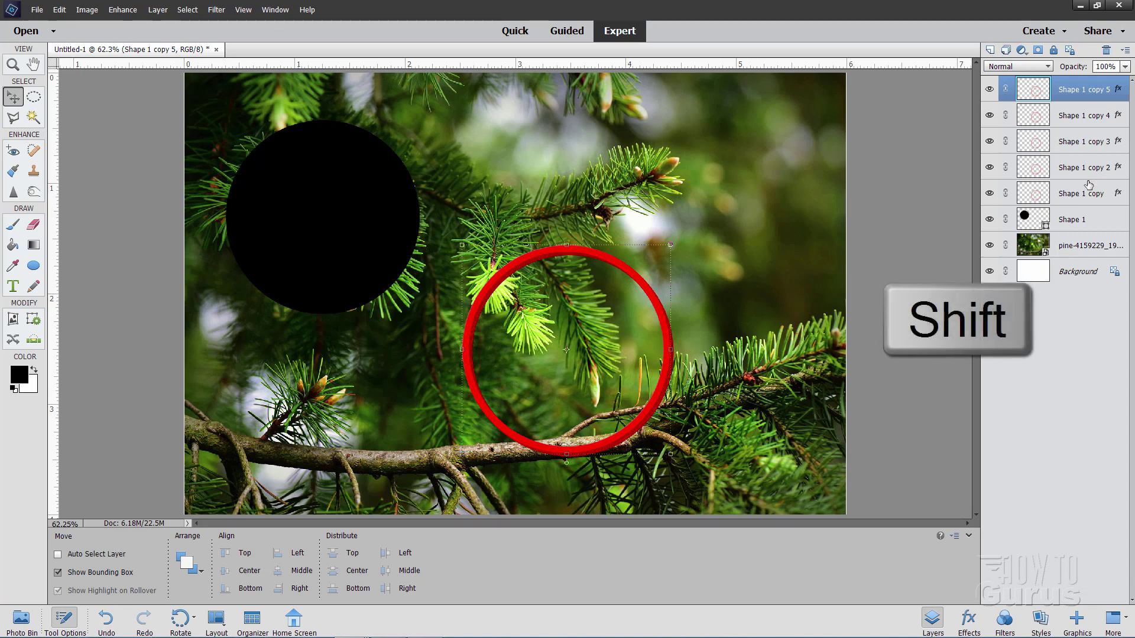
pyautogui.keyDown('shift'); pyautogui.click(1077, 200); pyautogui.keyUp('shift')
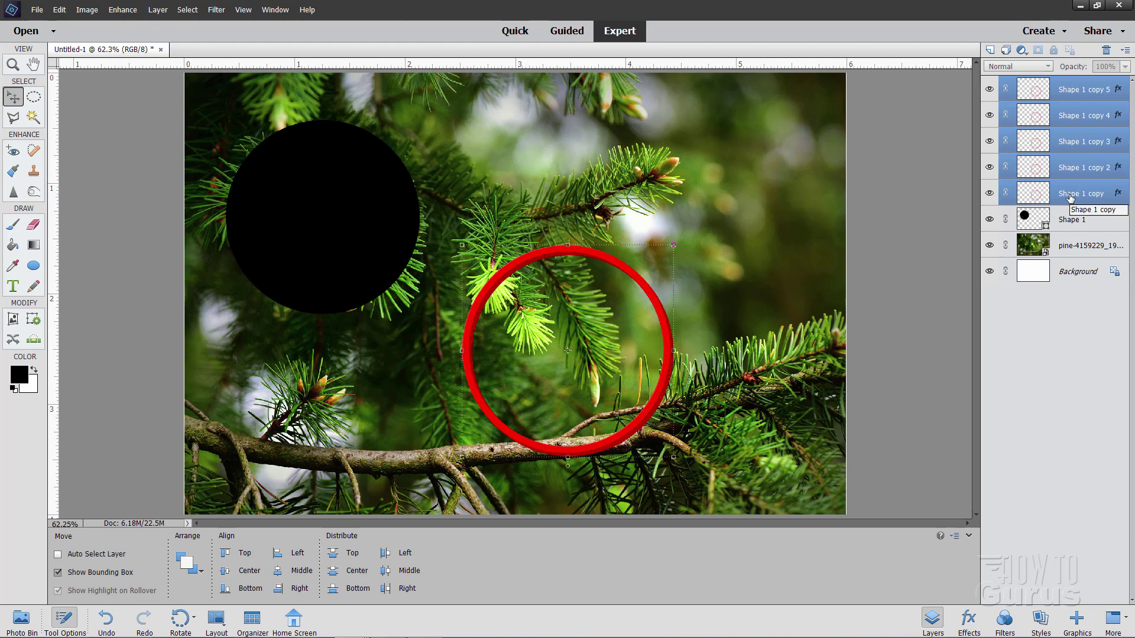
pyautogui.rightClick(1064, 145)
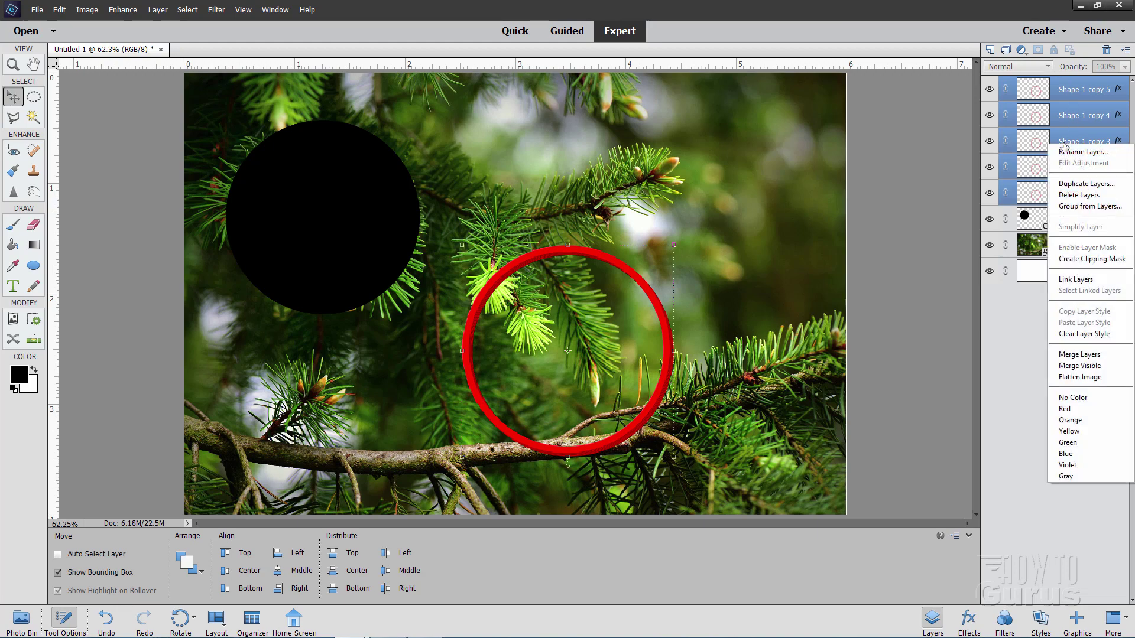
pyautogui.click(1072, 355)
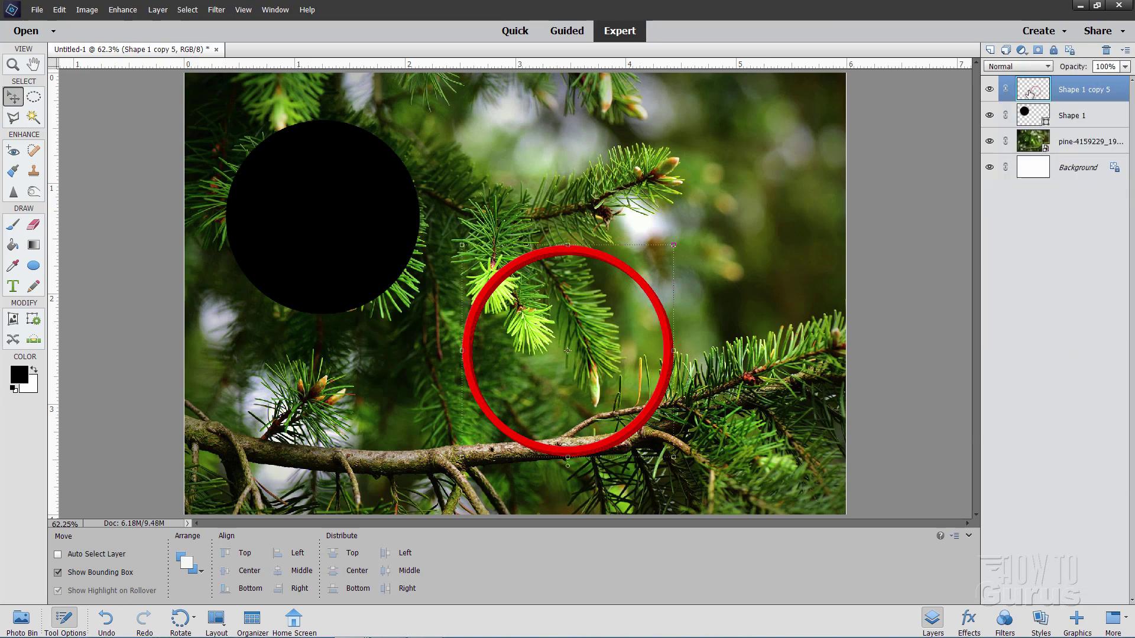
# Position the merged red ring around the black circle at top left
pyautogui.moveTo(641, 292); pyautogui.dragTo(637, 244)
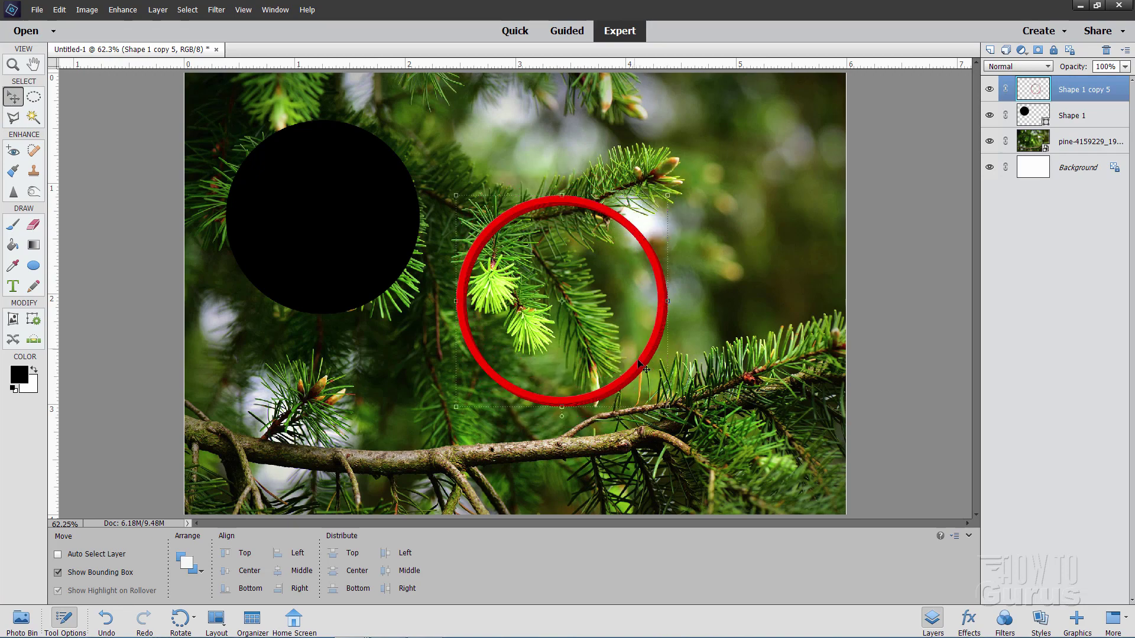
pyautogui.moveTo(641, 372); pyautogui.dragTo(397, 286)
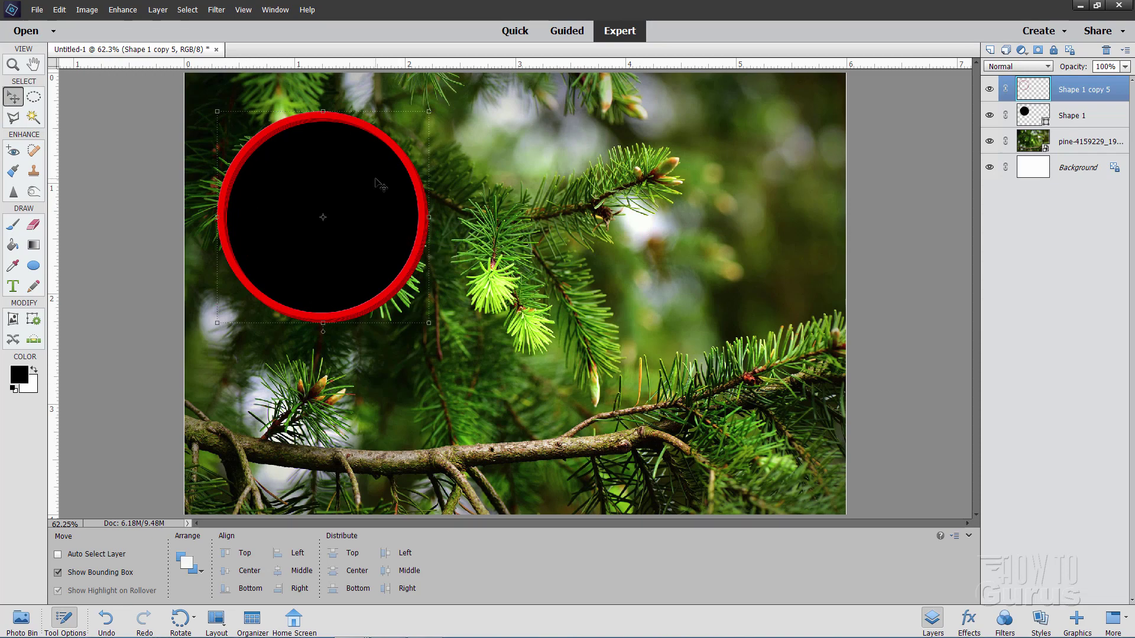
pyautogui.click(242, 10)
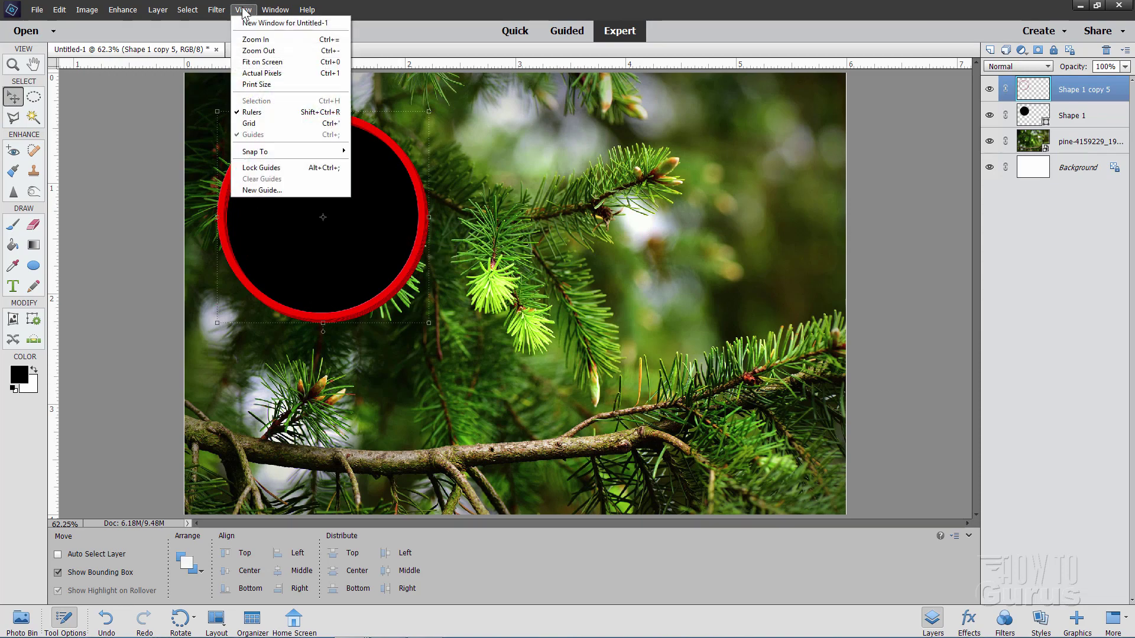
pyautogui.moveTo(273, 155)
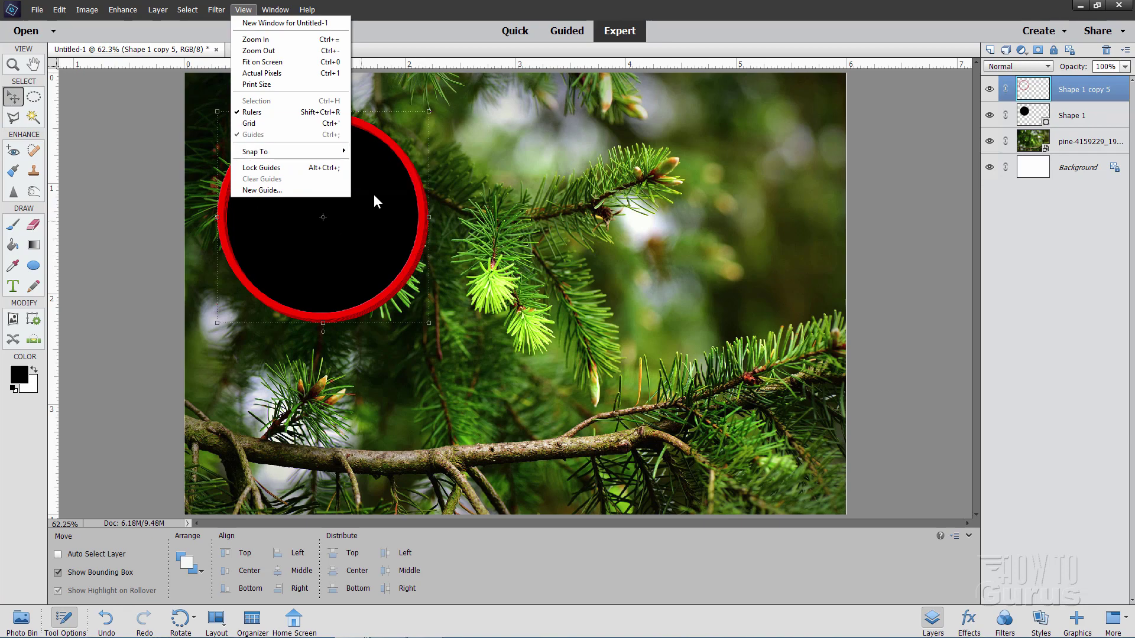
pyautogui.click(186, 154)
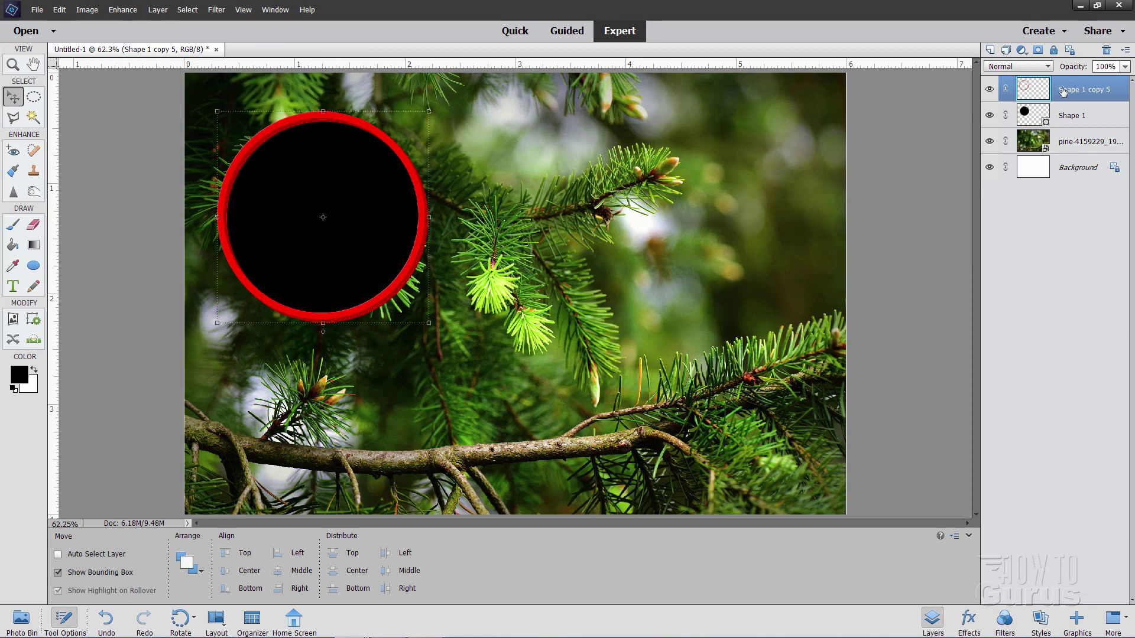
# Duplicate the black circle and ring layers together and move the copy to lower centre
pyautogui.click(1065, 115)
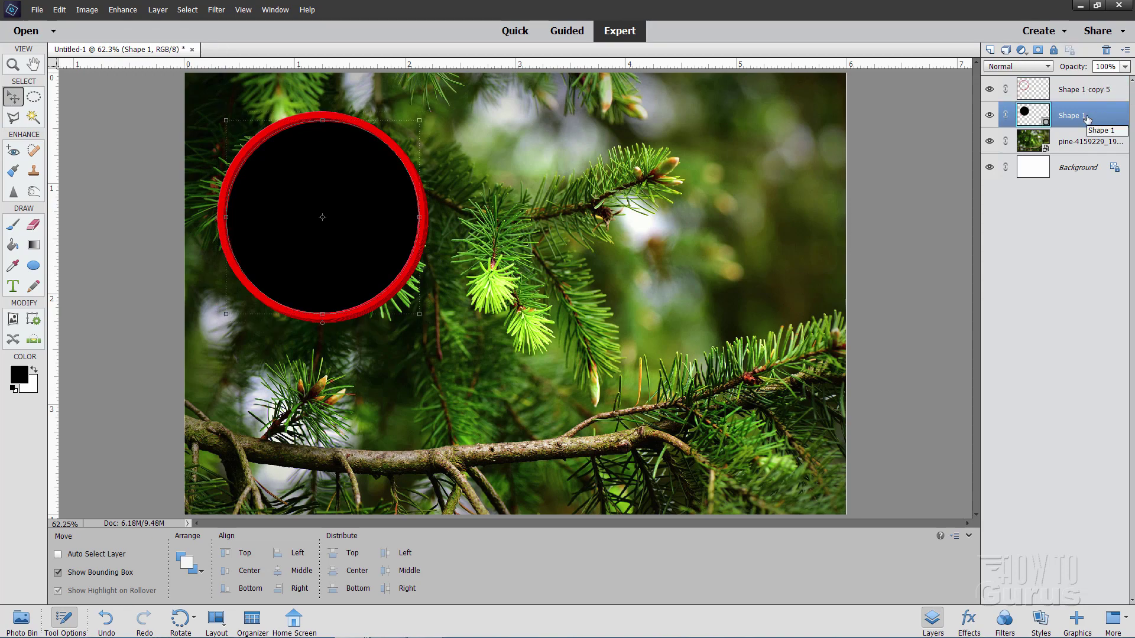
pyautogui.keyDown('shift'); pyautogui.click(1069, 92); pyautogui.keyUp('shift')
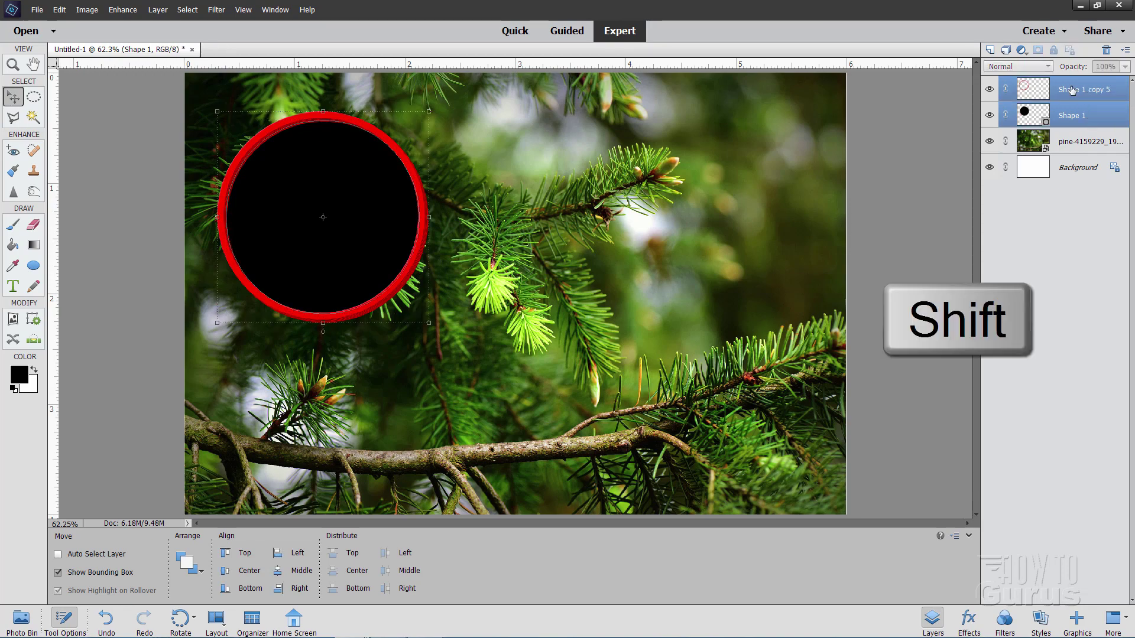
pyautogui.rightClick(1069, 94)
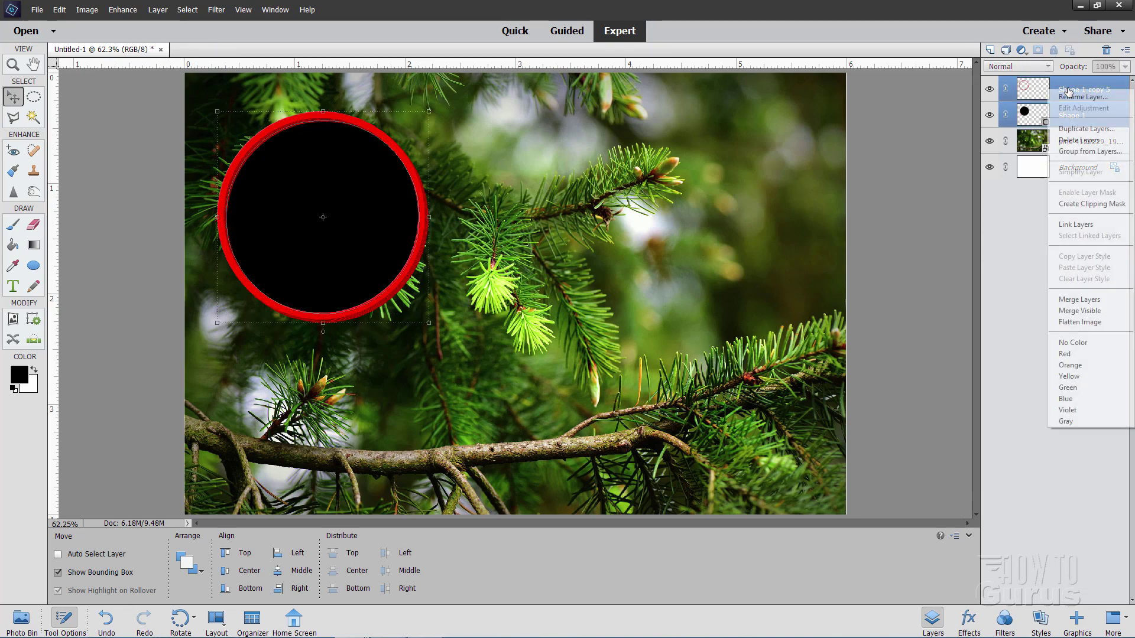
pyautogui.click(1070, 129)
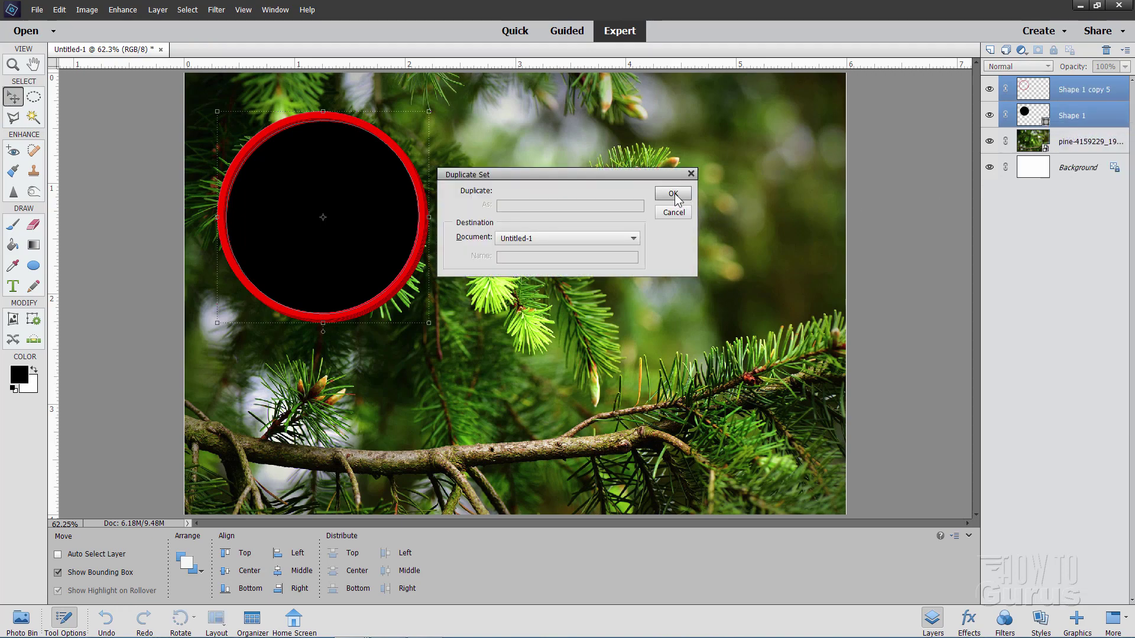
pyautogui.click(673, 193)
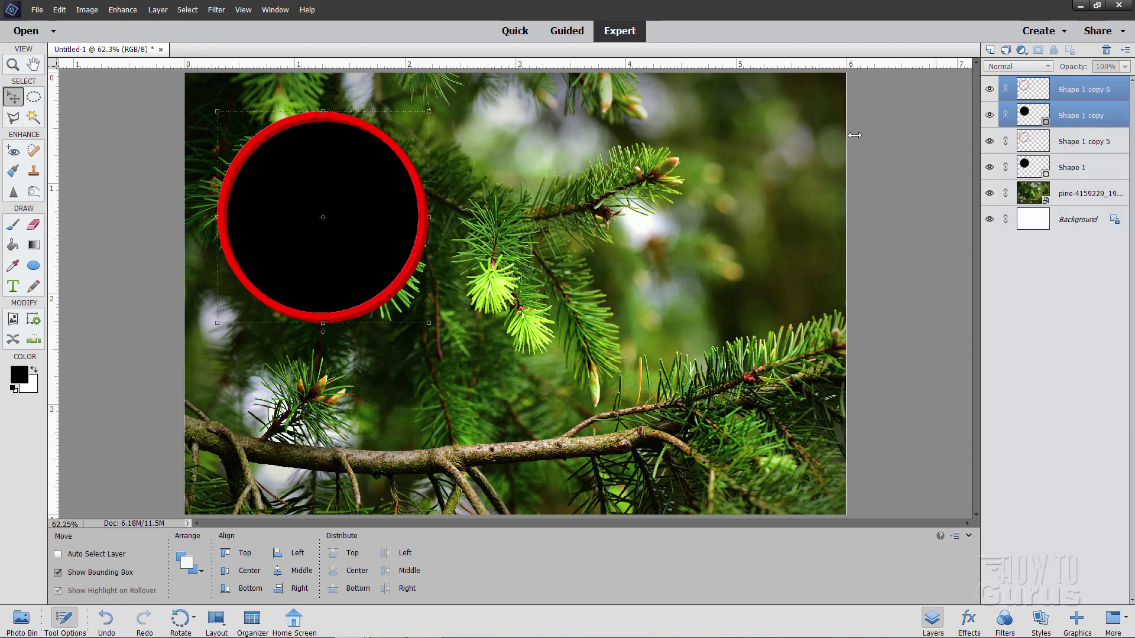
pyautogui.moveTo(383, 248); pyautogui.dragTo(559, 429)
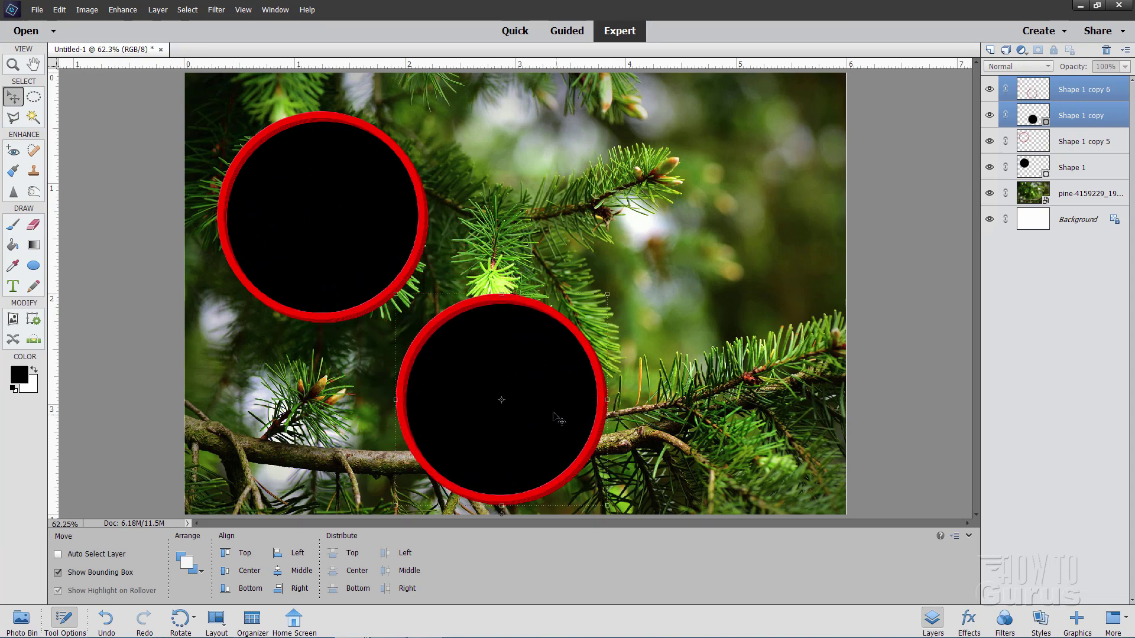
# Duplicate that framed circle again and move the copy to the right side
pyautogui.rightClick(1071, 94)
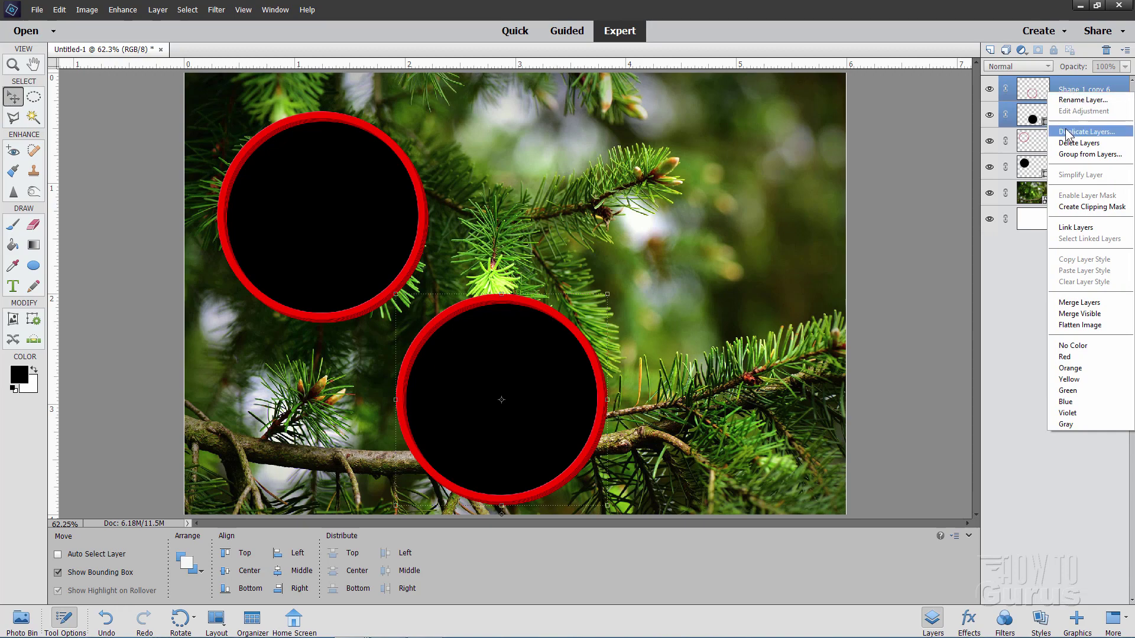
pyautogui.click(1085, 131)
pyautogui.click(672, 194)
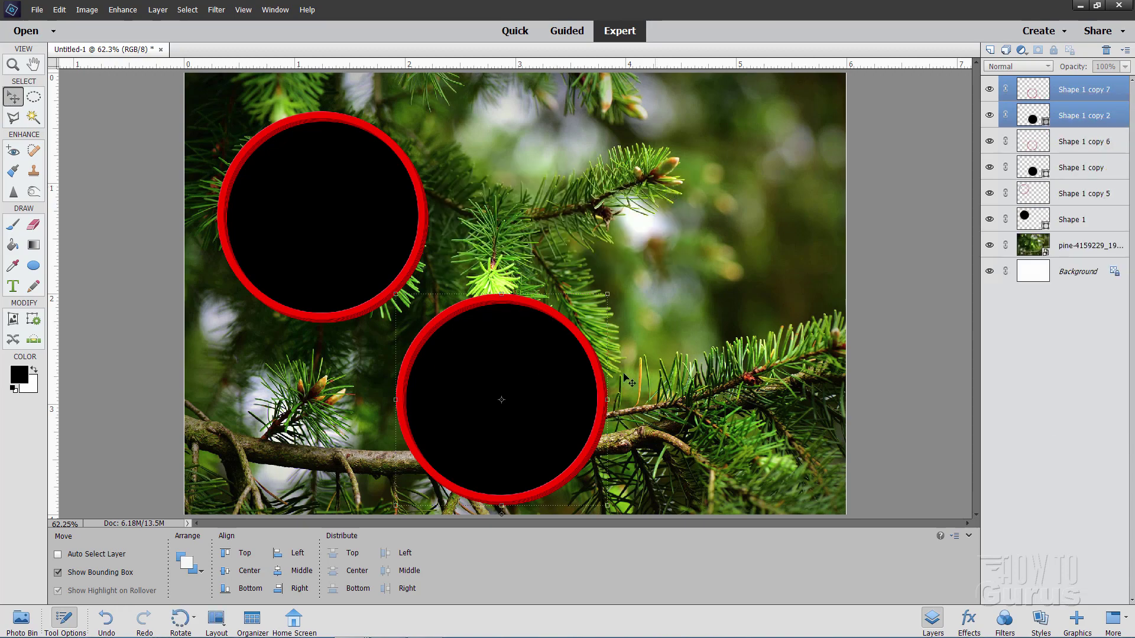
pyautogui.moveTo(562, 396); pyautogui.dragTo(762, 299)
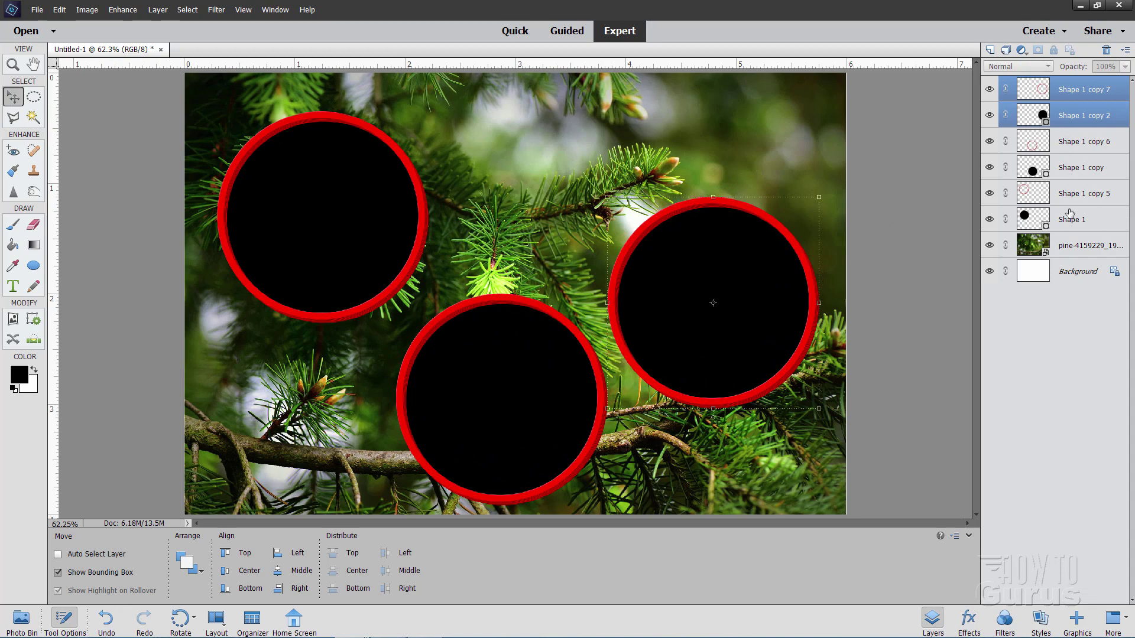
# Select the ring and circle layers of the lower and top-left framed circles
pyautogui.click(1071, 152)
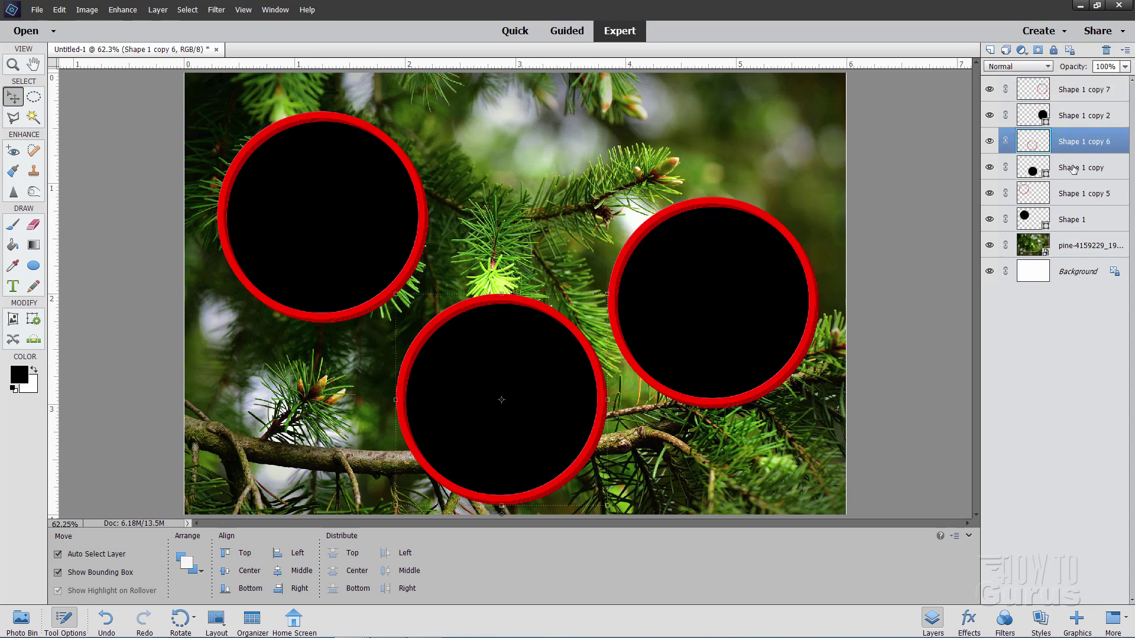
pyautogui.keyDown('ctrl'); pyautogui.click(1070, 171); pyautogui.keyUp('ctrl')
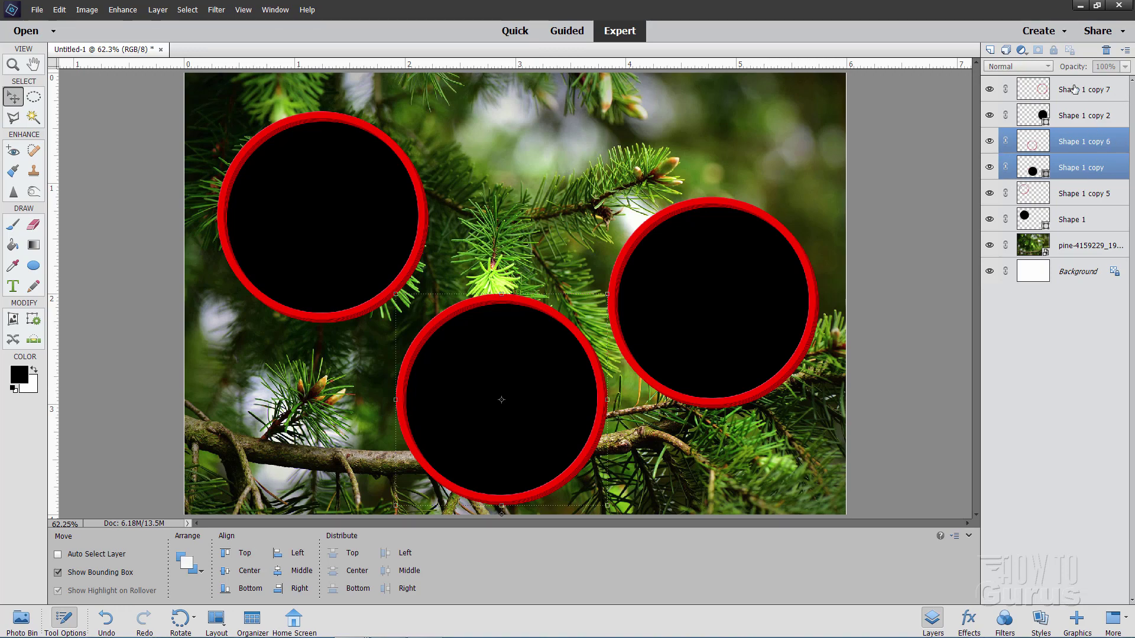
pyautogui.click(1064, 200)
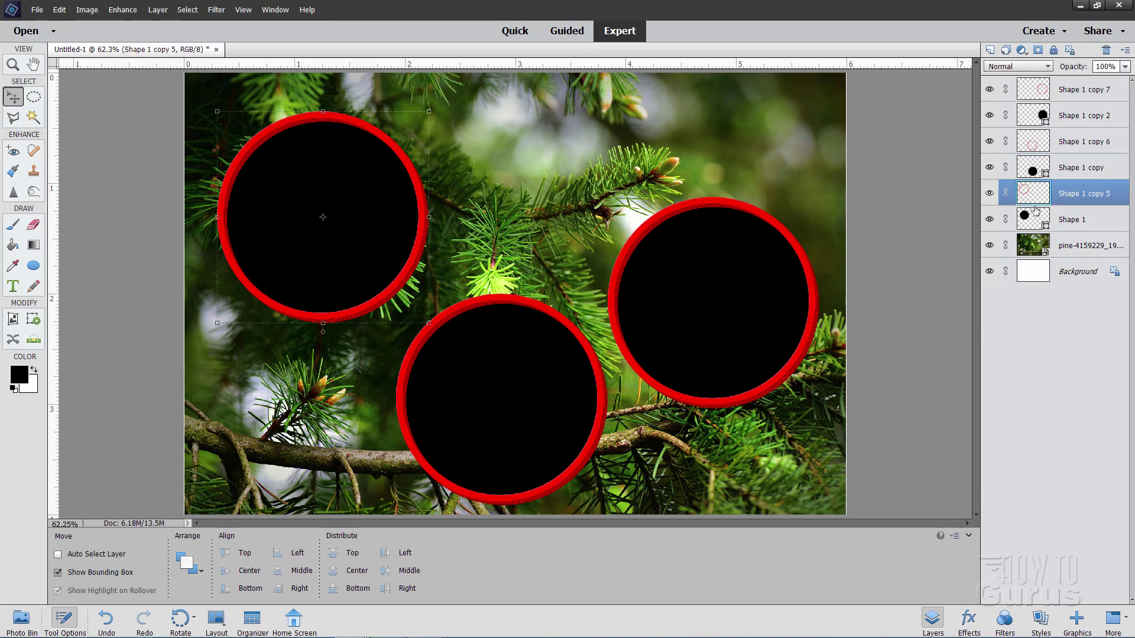
pyautogui.click(1076, 221)
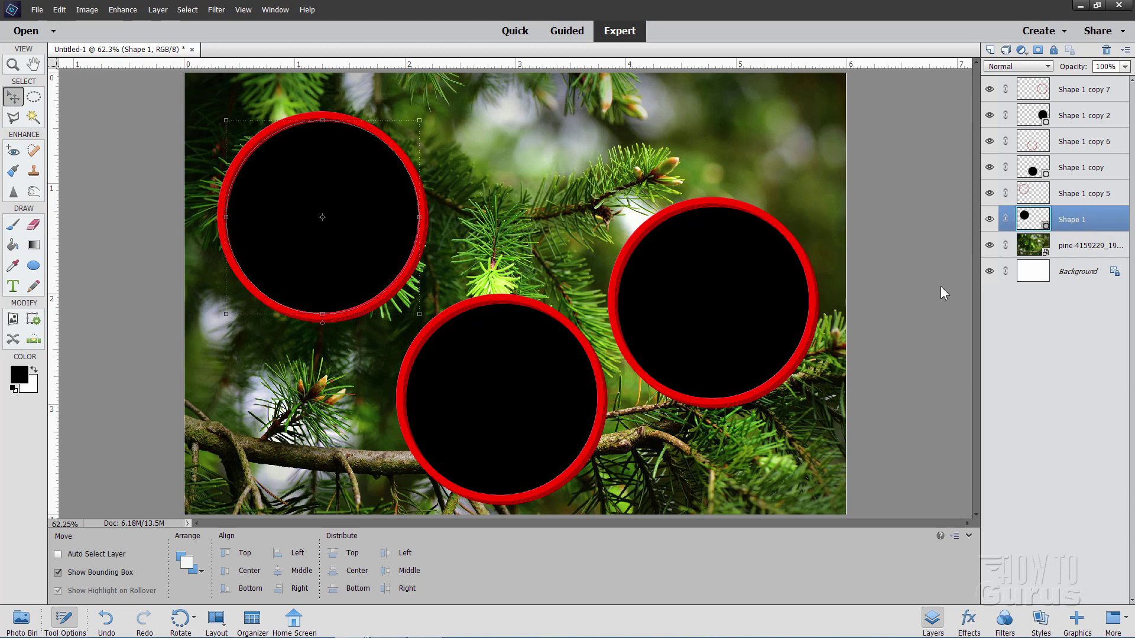
# Drag woman-933684_1920.jpg from the Photo Bin onto the card and close its window
pyautogui.click(21, 619)
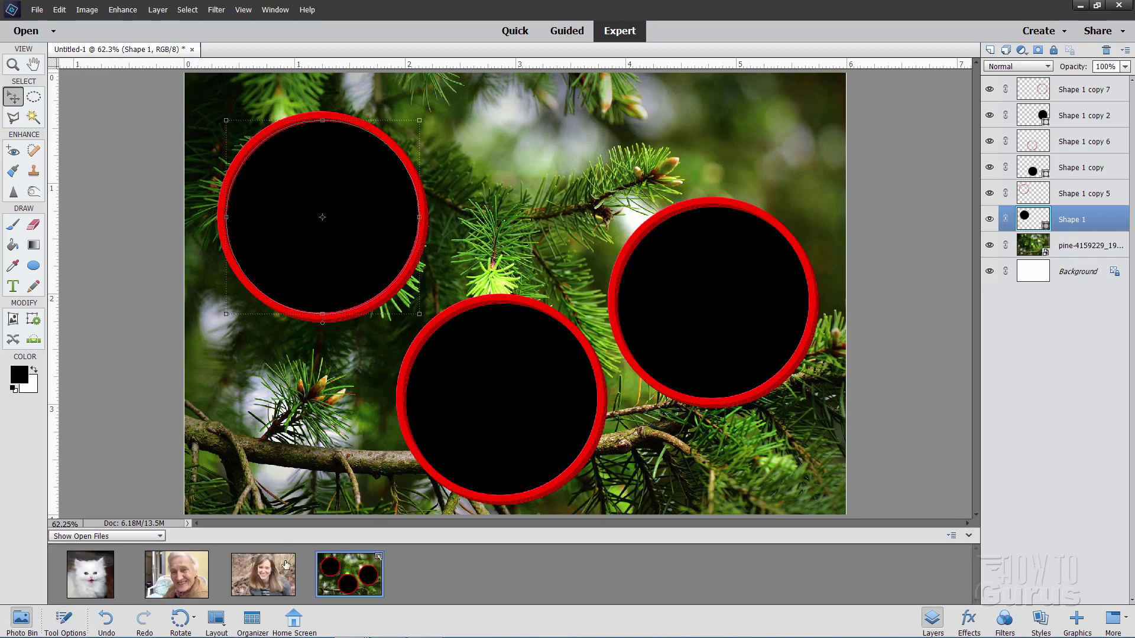
pyautogui.click(262, 579)
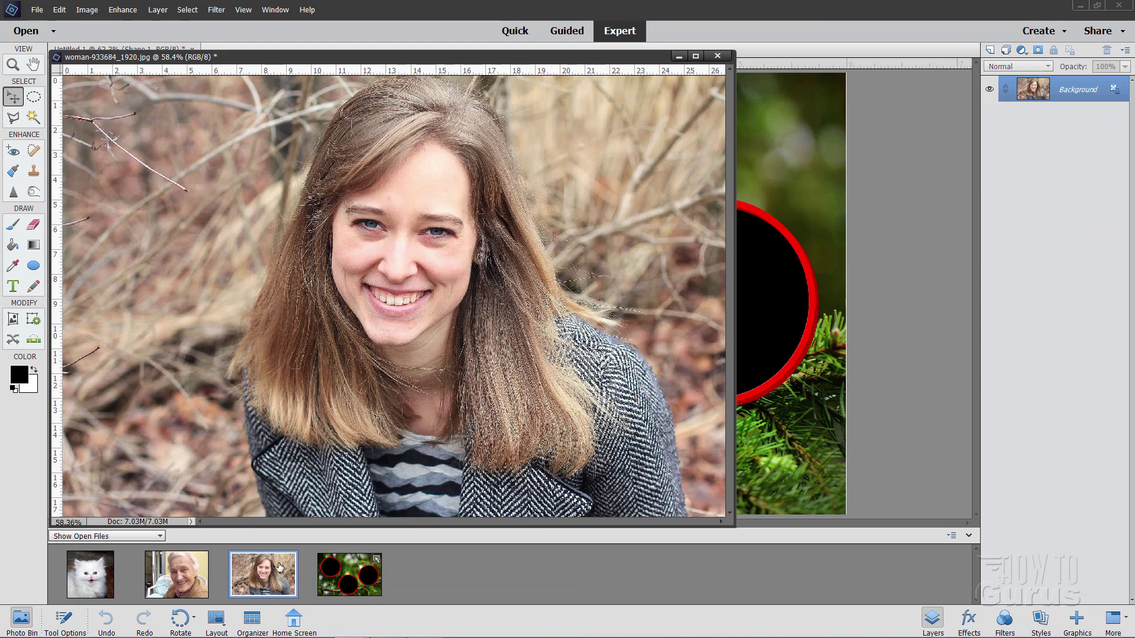
pyautogui.moveTo(269, 578); pyautogui.dragTo(790, 311)
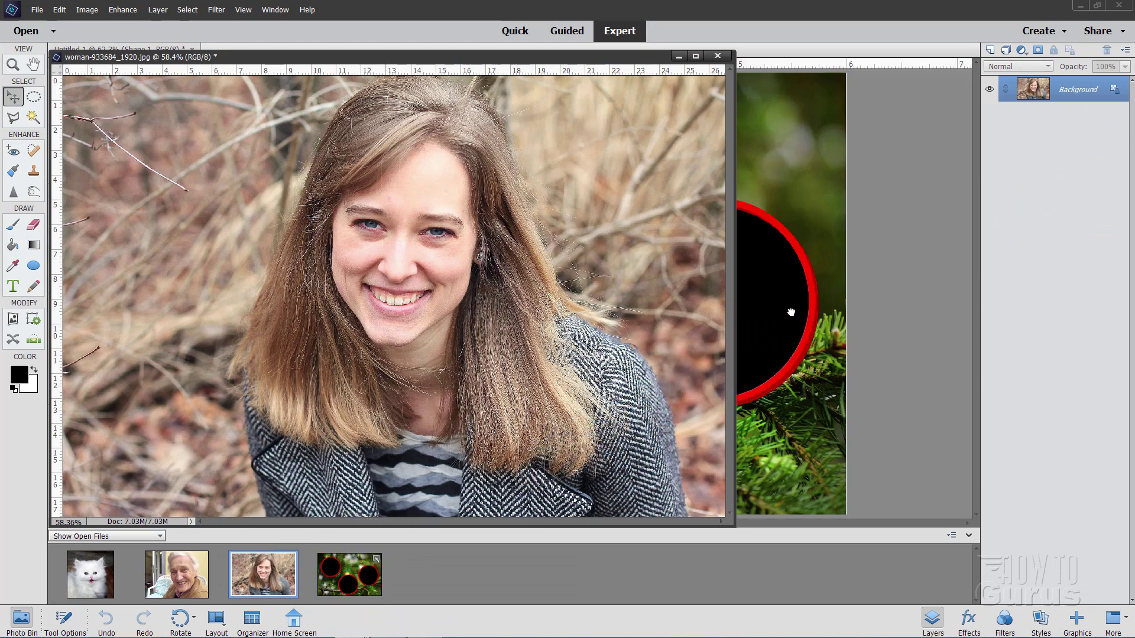
pyautogui.click(721, 54)
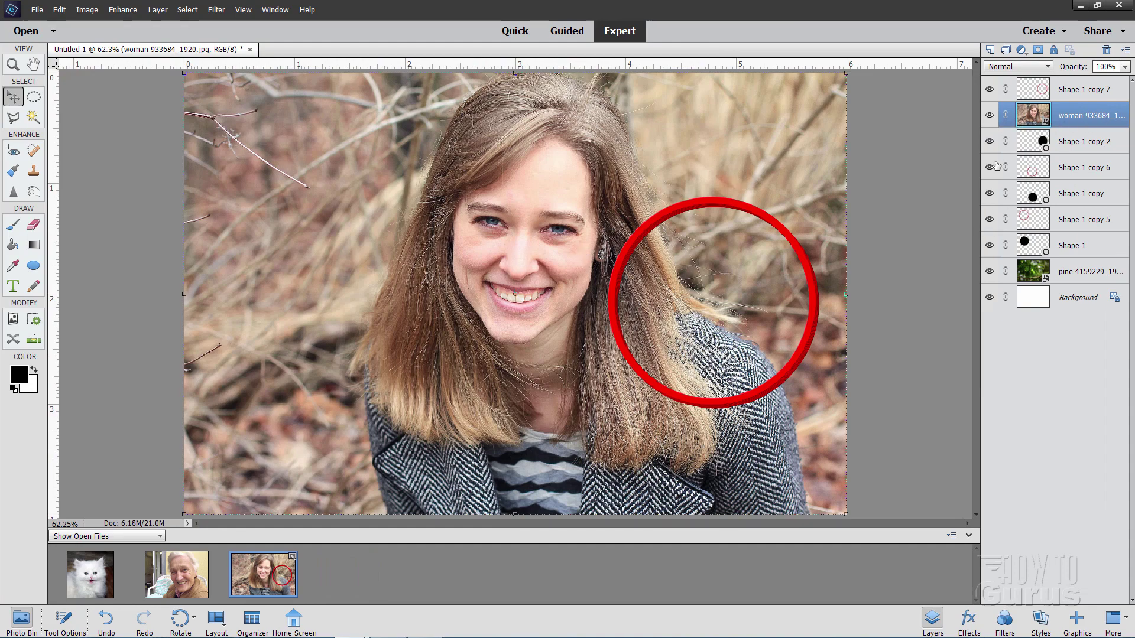
# Move the woman layer below the frame layers and scale her photo to 58.98% over the top-left circle
pyautogui.moveTo(1085, 115); pyautogui.dragTo(1036, 242)
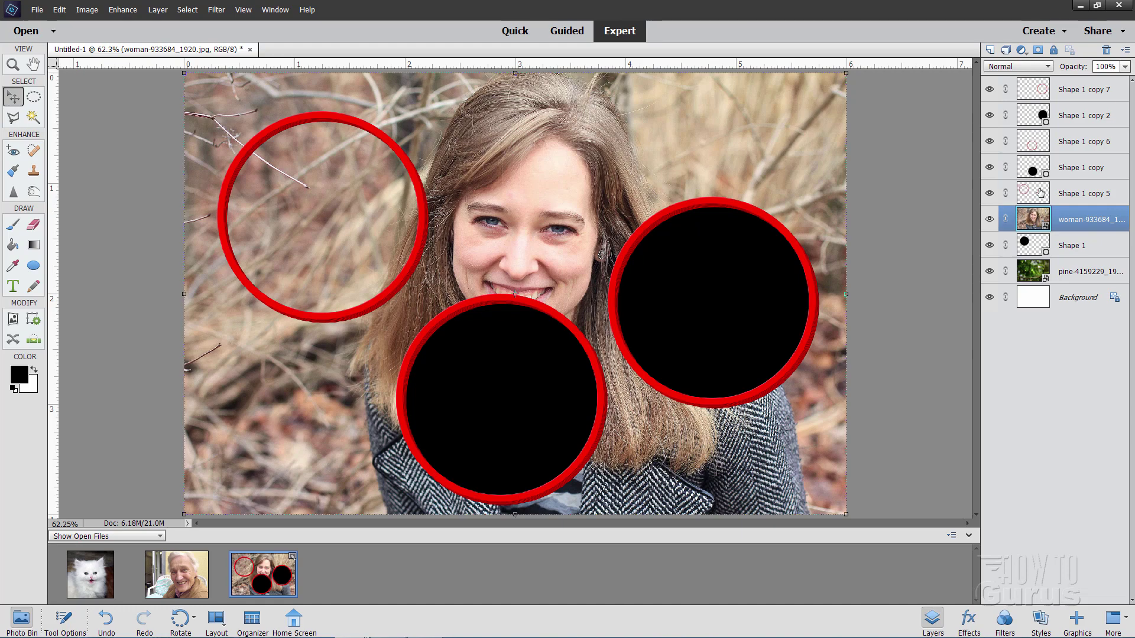
pyautogui.moveTo(619, 243); pyautogui.dragTo(392, 252)
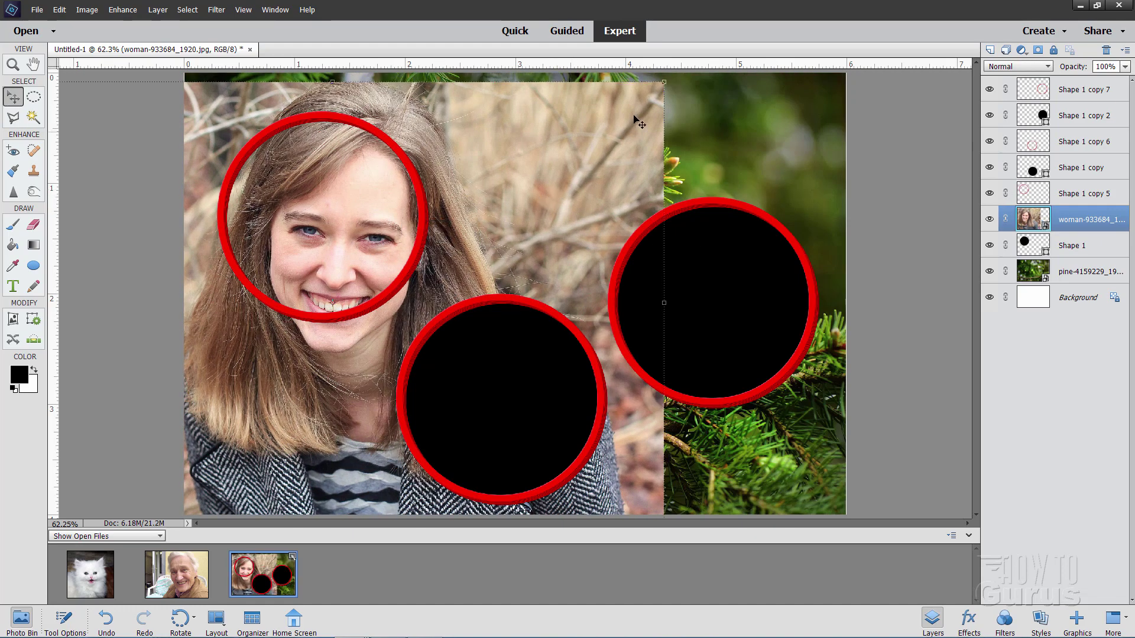
pyautogui.moveTo(663, 80); pyautogui.dragTo(392, 264)
pyautogui.moveTo(314, 299); pyautogui.dragTo(403, 176)
pyautogui.moveTo(422, 306); pyautogui.dragTo(453, 277)
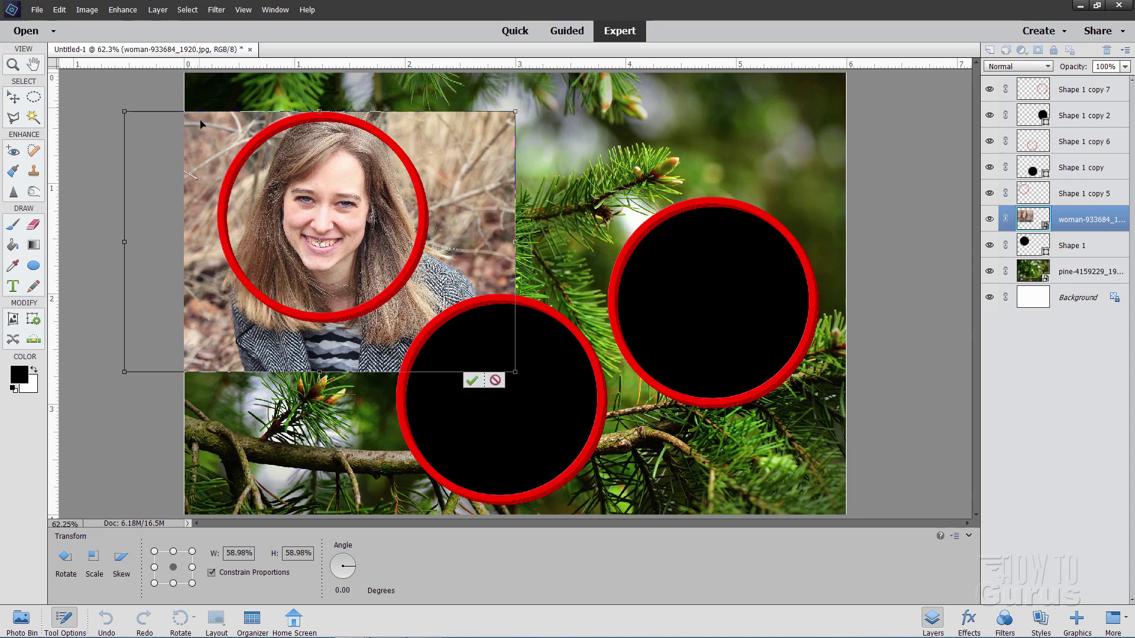
# Resize the woman photo to 62.25%, centring her face in the top-left ring, and commit
pyautogui.moveTo(446, 177); pyautogui.dragTo(446, 194)
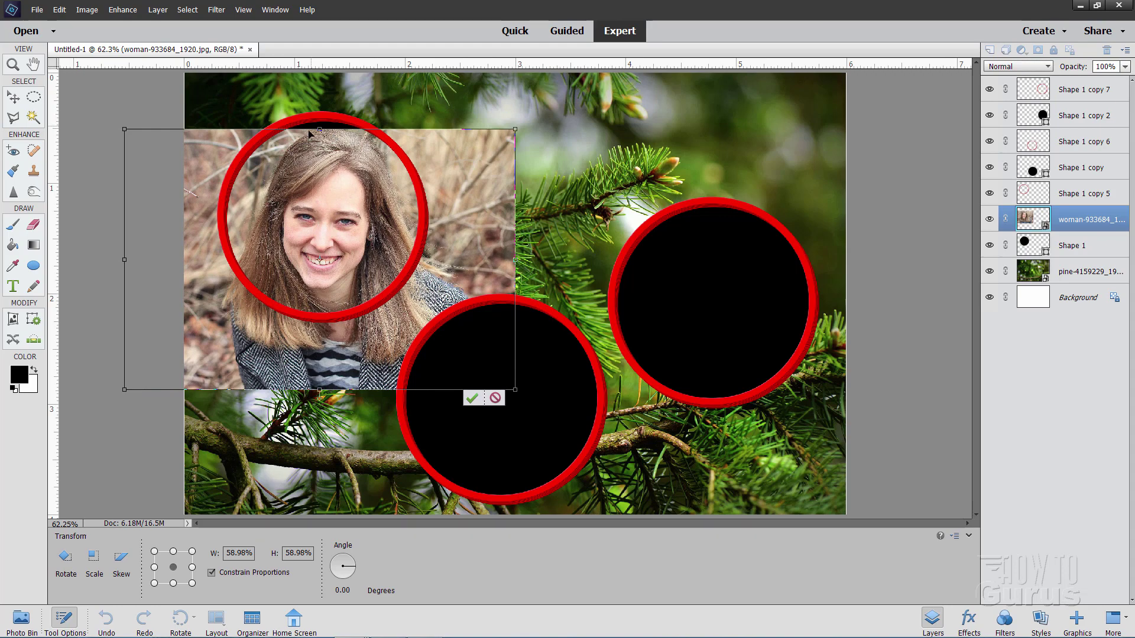
pyautogui.press('Return')
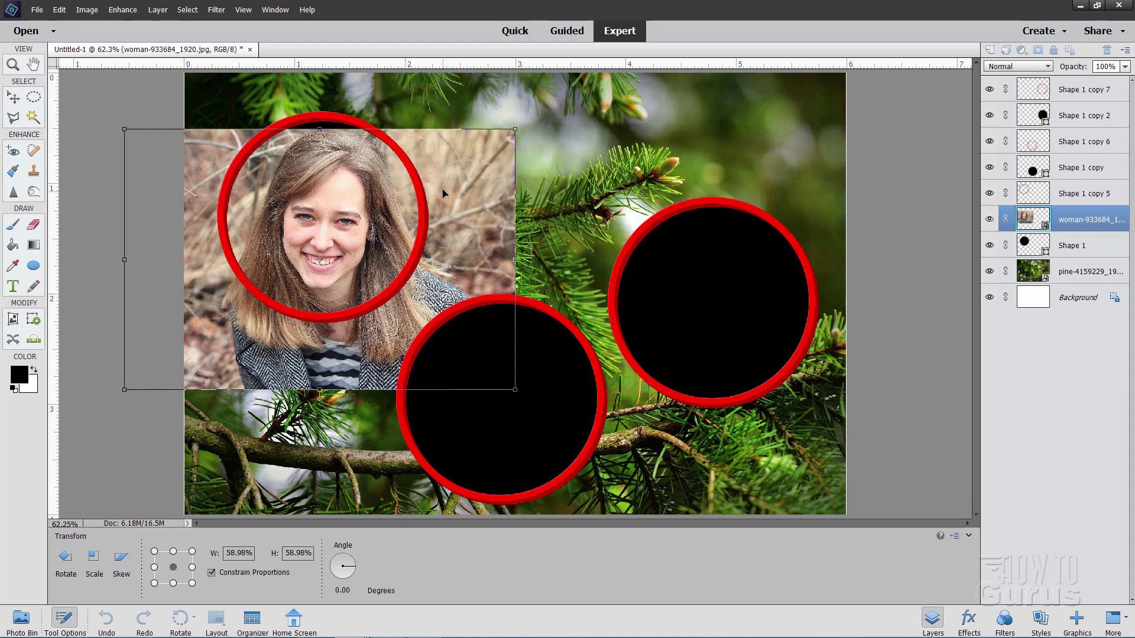
pyautogui.moveTo(445, 192); pyautogui.dragTo(445, 184)
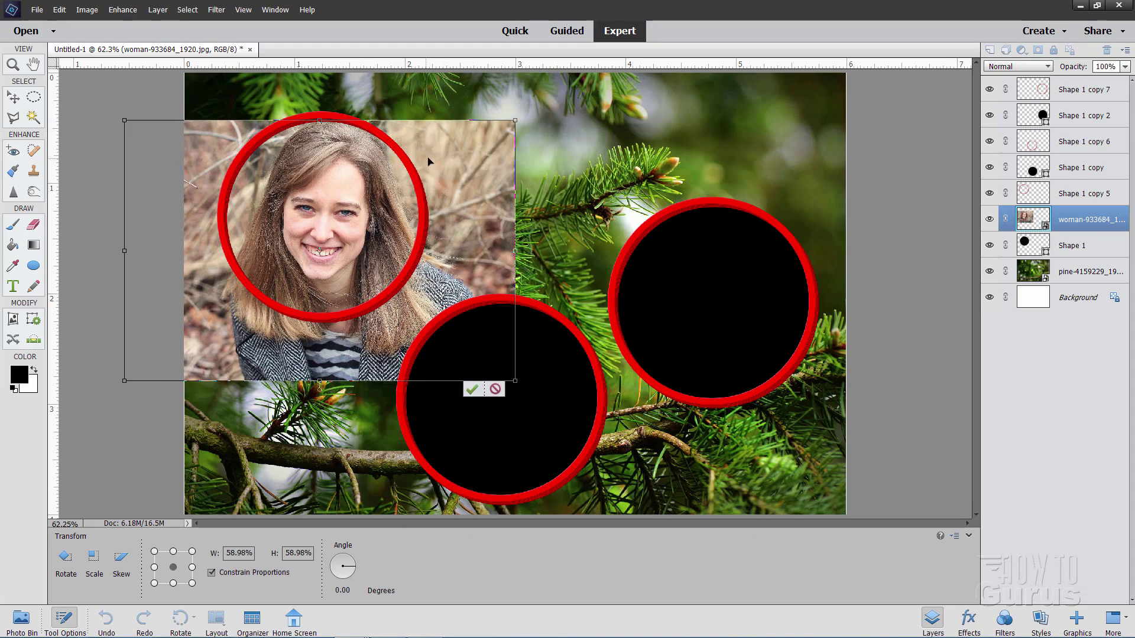
pyautogui.moveTo(125, 382); pyautogui.dragTo(104, 394)
pyautogui.moveTo(318, 378); pyautogui.dragTo(329, 370)
pyautogui.press('Up')
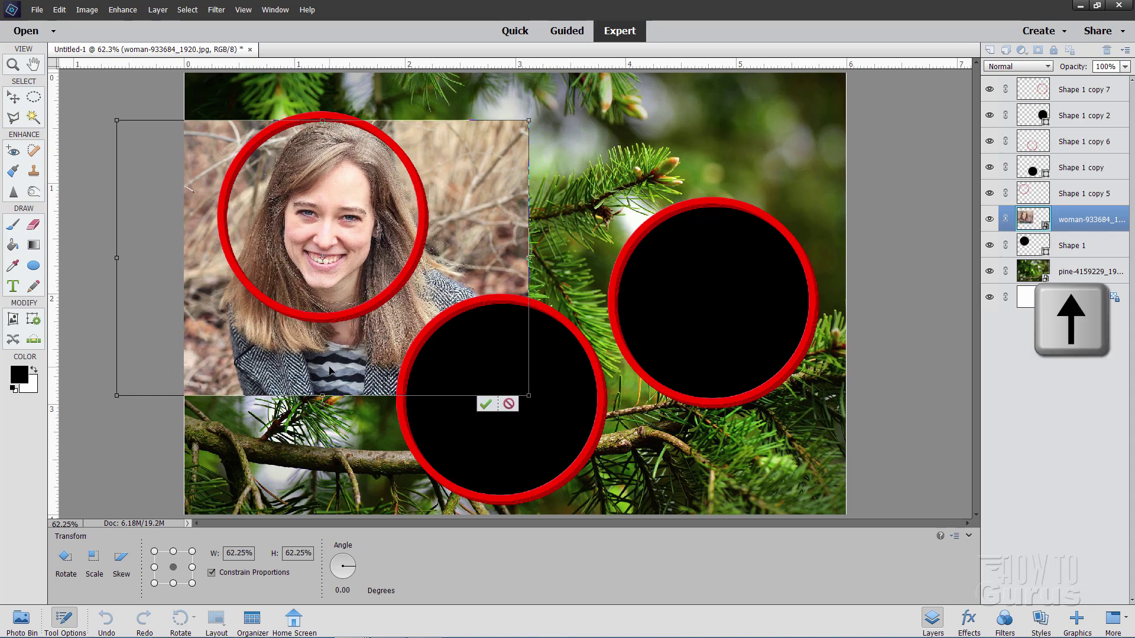
pyautogui.press('Up')
pyautogui.press('Up')
pyautogui.press('Up')
pyautogui.press('Up')
pyautogui.press('Up')
pyautogui.press('Up')
pyautogui.press('Up')
pyautogui.press('Up')
pyautogui.press('Up')
pyautogui.press('Up')
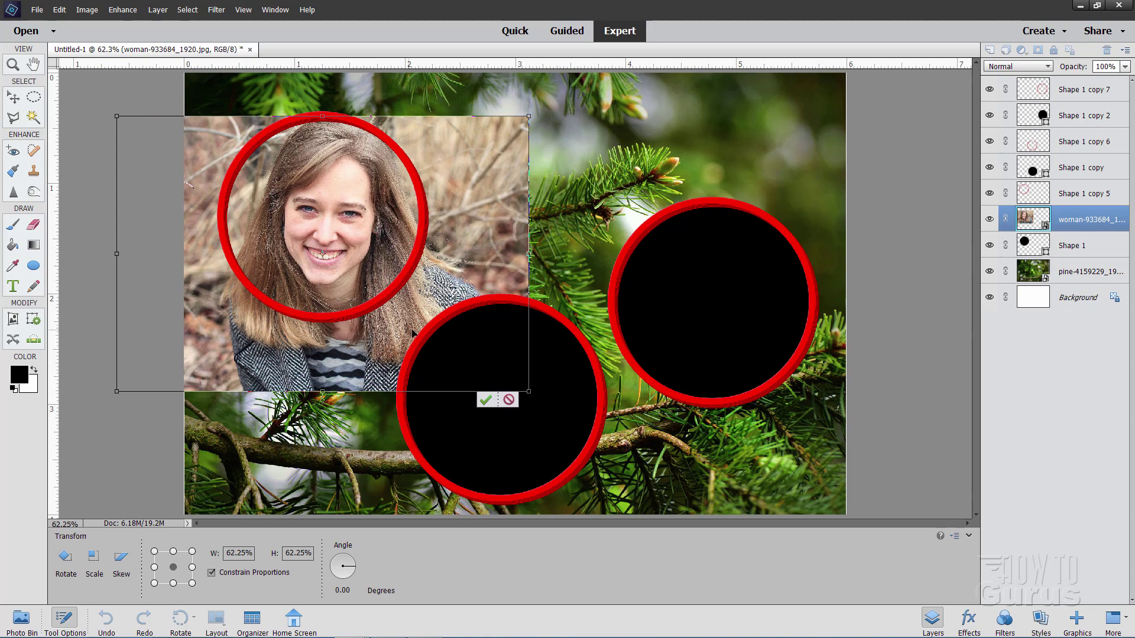
pyautogui.click(485, 399)
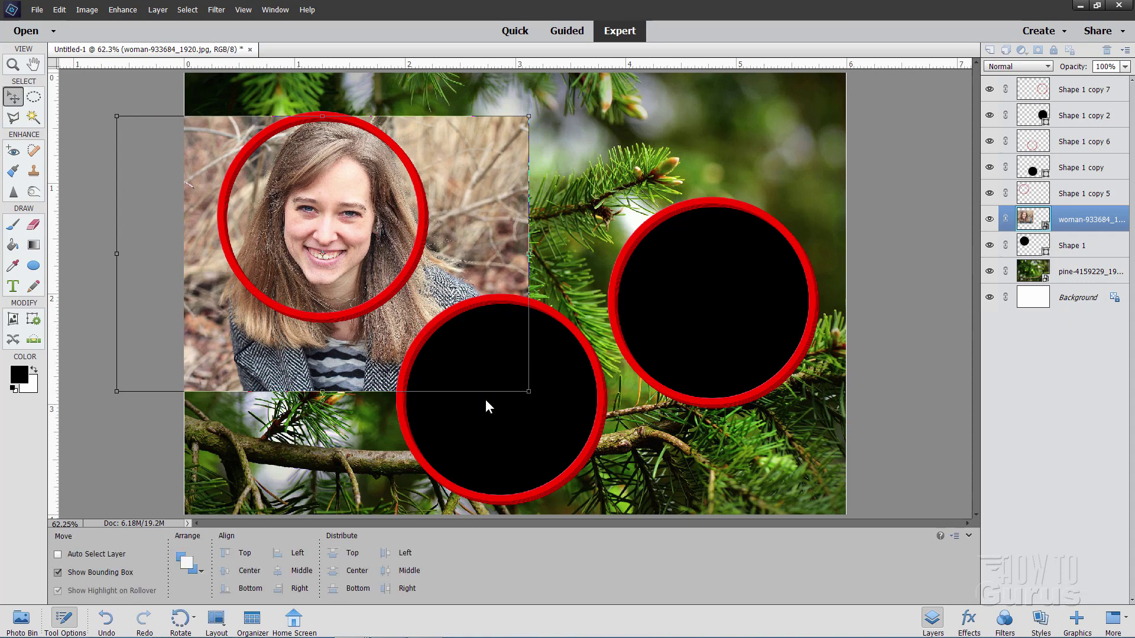
# Apply Create Clipping Mask to the woman layer so she shows only inside the Shape 1 circle
pyautogui.rightClick(1072, 222)
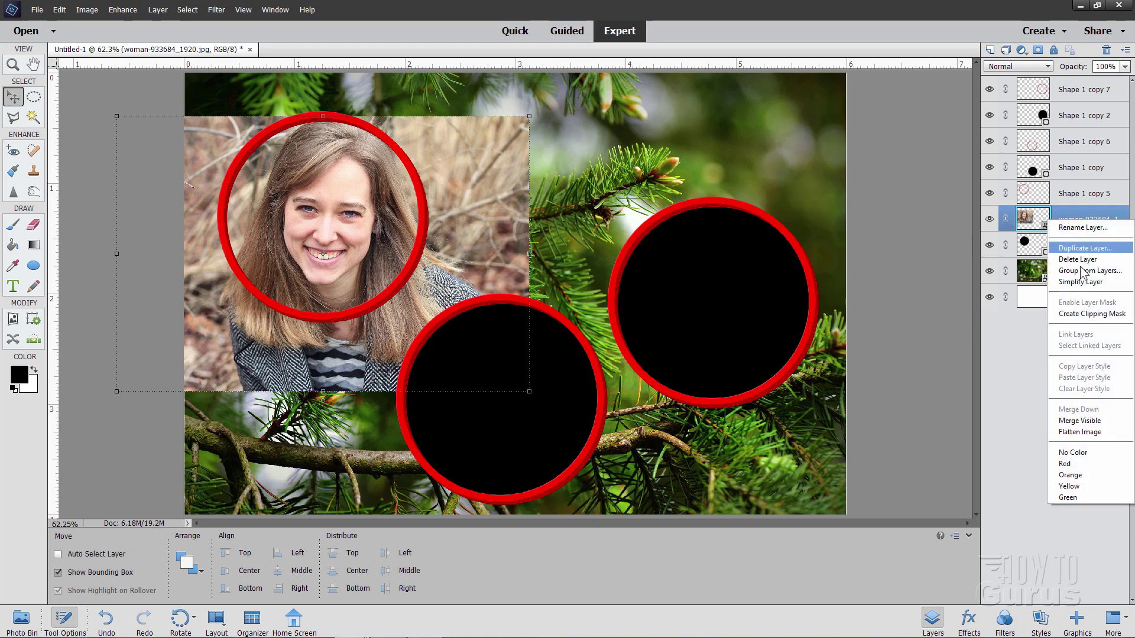
pyautogui.click(1085, 314)
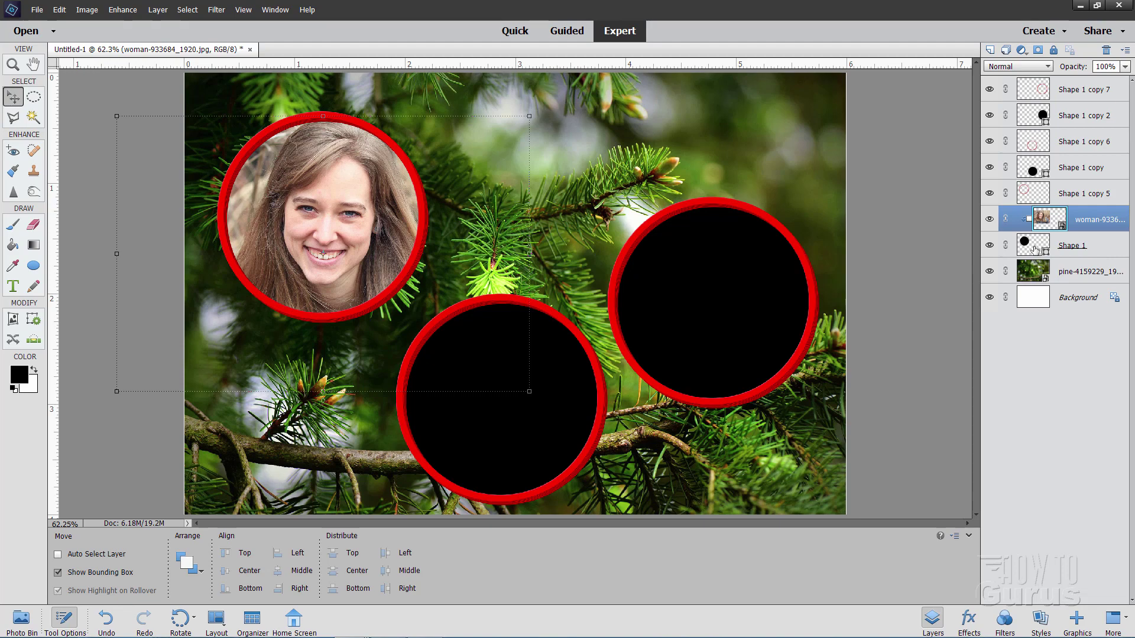
pyautogui.click(1074, 172)
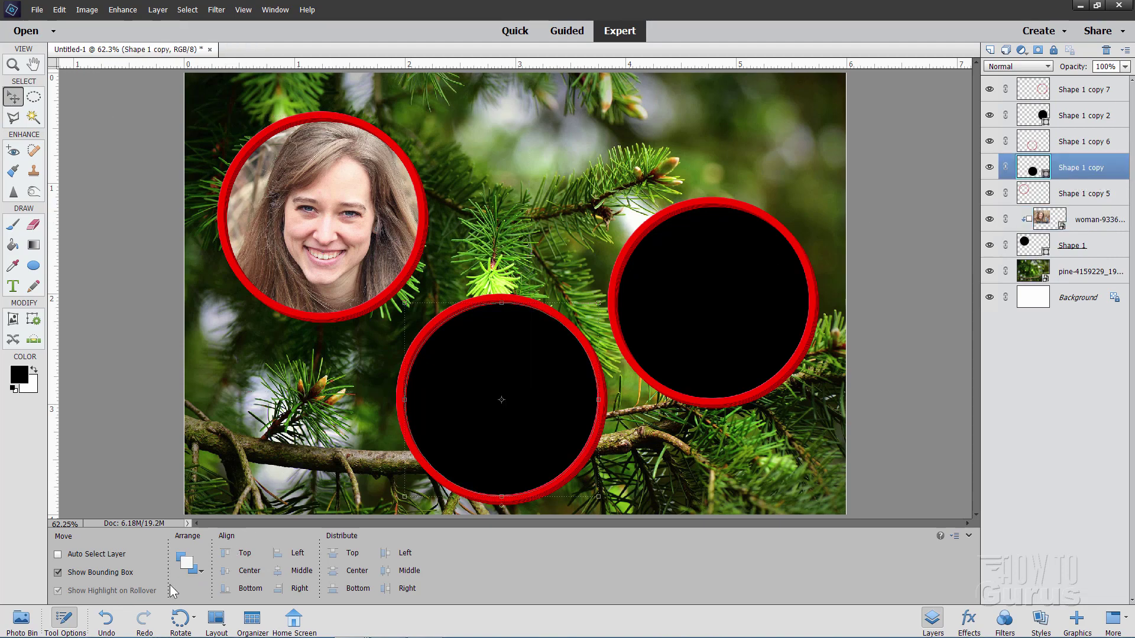
# Add the woman-441414 photo above Shape 1 copy and shrink it to 47.08% near the bottom circle
pyautogui.click(21, 621)
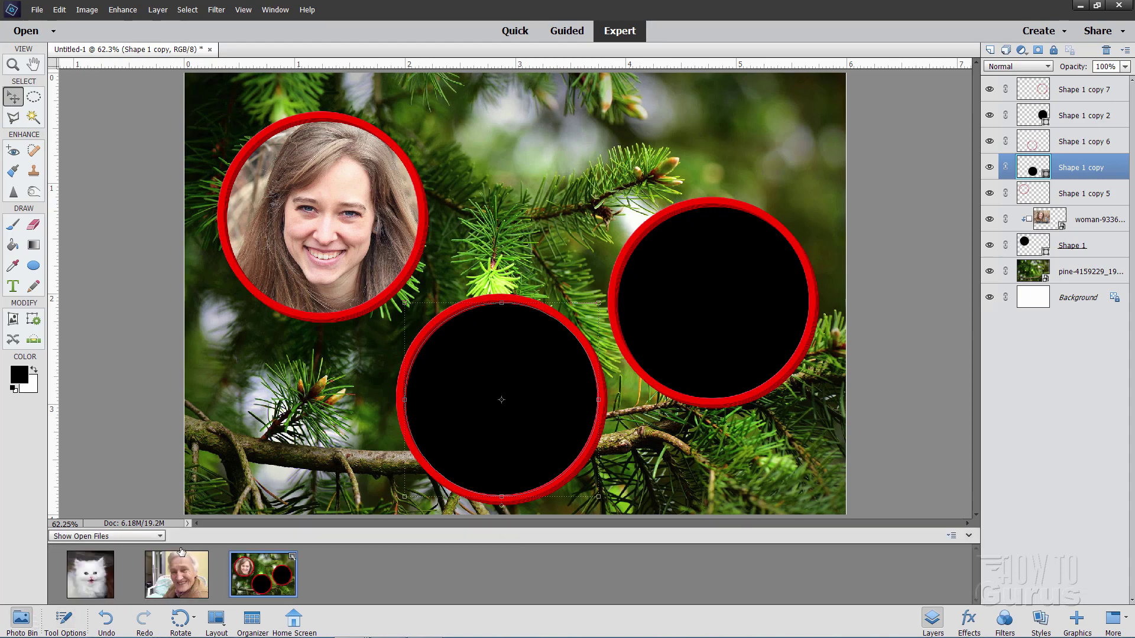
pyautogui.click(357, 404)
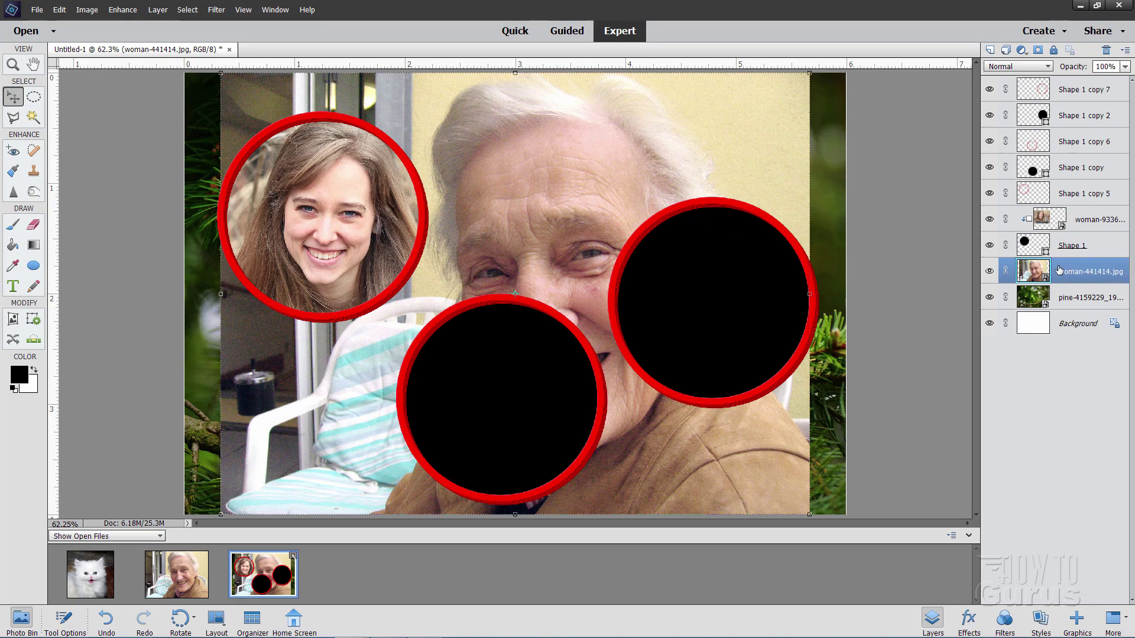
pyautogui.moveTo(1062, 262); pyautogui.dragTo(1043, 170)
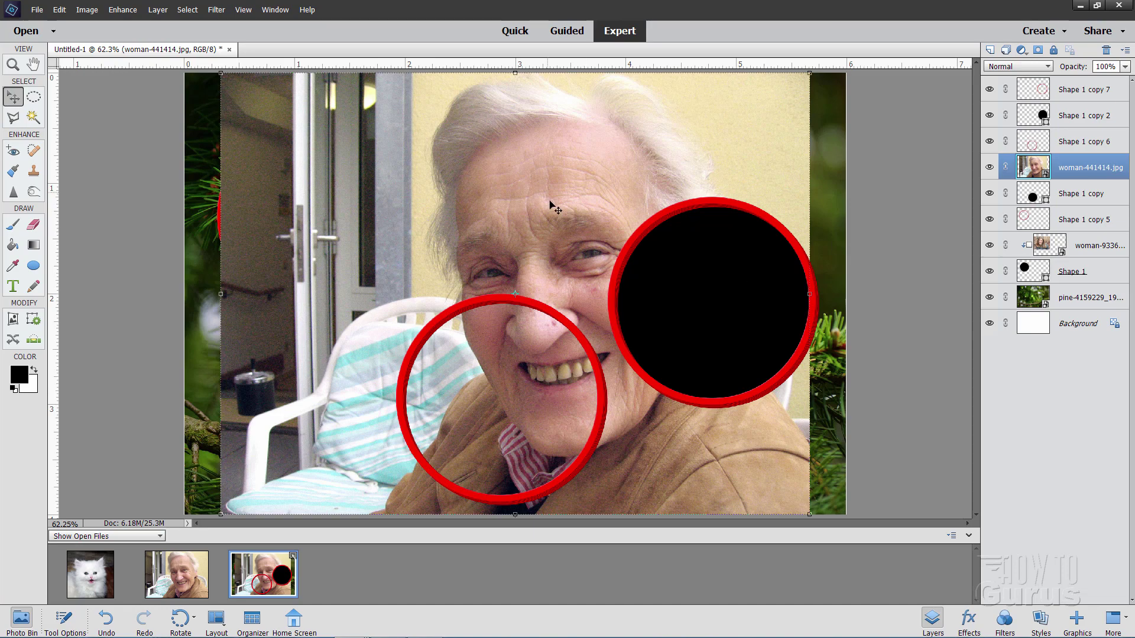
pyautogui.hotkey('shift', 'Left')
pyautogui.moveTo(604, 189); pyautogui.dragTo(574, 241)
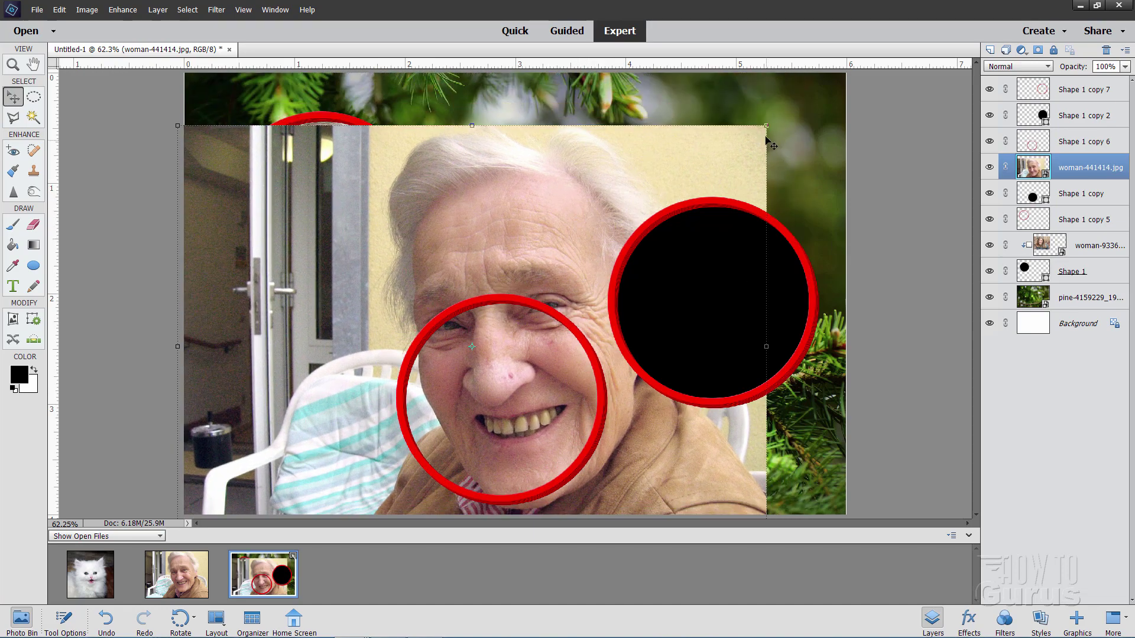
pyautogui.moveTo(769, 123); pyautogui.dragTo(546, 302)
pyautogui.moveTo(224, 374); pyautogui.dragTo(364, 362)
pyautogui.moveTo(319, 279); pyautogui.dragTo(406, 345)
# Position the older woman photo over the bottom circle, commit, and clip it to that ring
pyautogui.moveTo(484, 426); pyautogui.dragTo(430, 399)
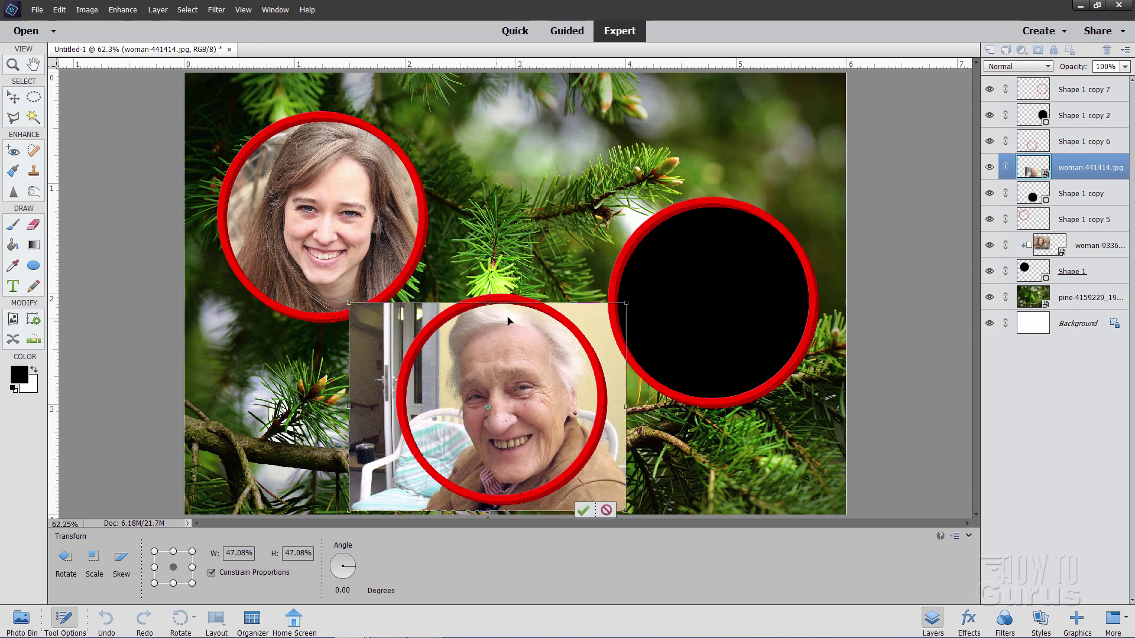
pyautogui.moveTo(548, 407); pyautogui.dragTo(543, 407)
pyautogui.press('Up')
pyautogui.press('Up')
pyautogui.press('Up')
pyautogui.press('Up')
pyautogui.press('Up')
pyautogui.press('Up')
pyautogui.press('Up')
pyautogui.press('Up')
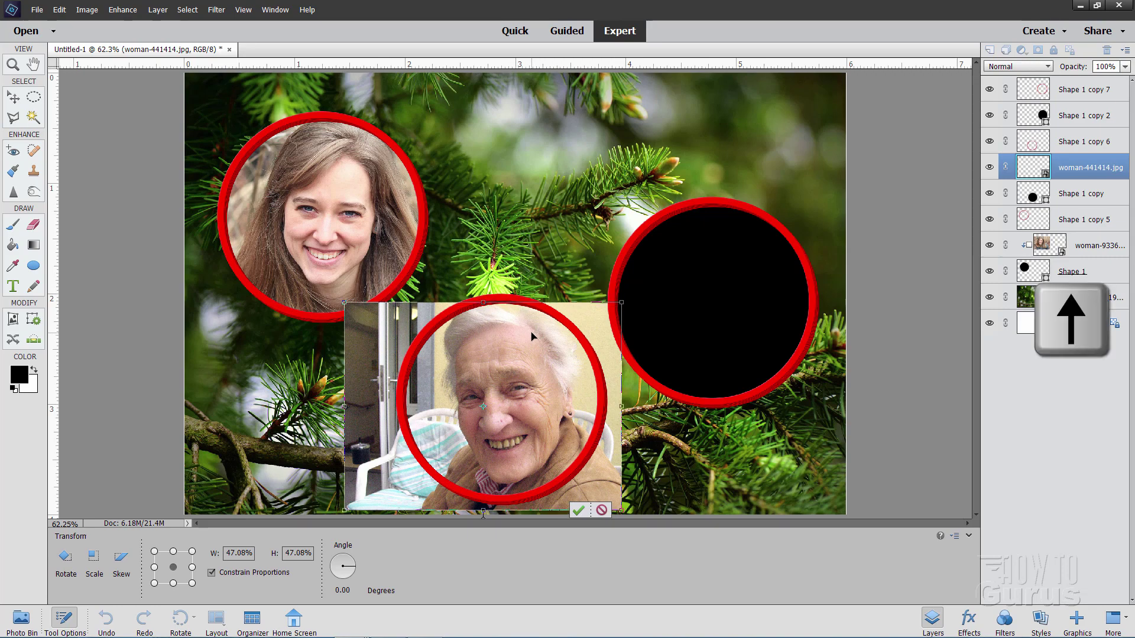
pyautogui.press('Up')
pyautogui.press('Return')
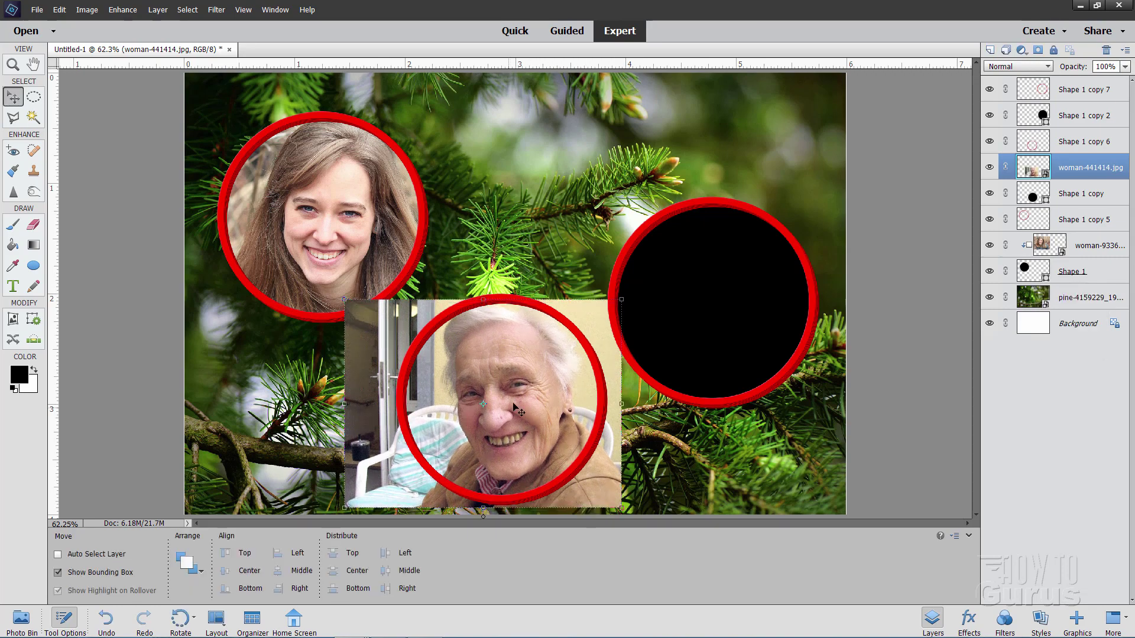
pyautogui.rightClick(1076, 171)
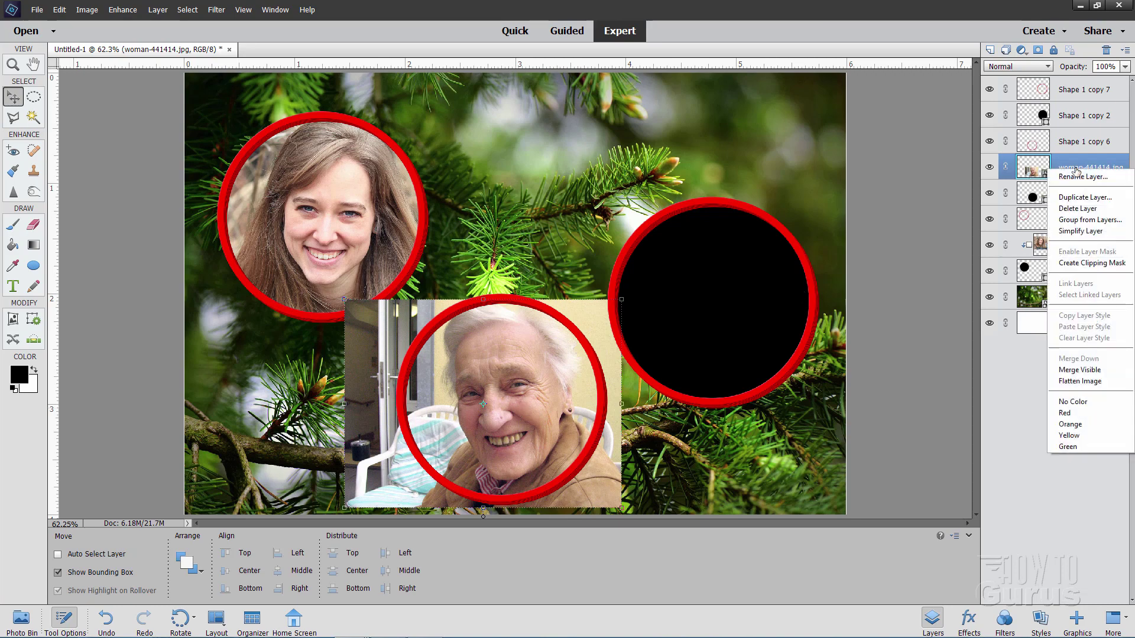
pyautogui.click(1083, 264)
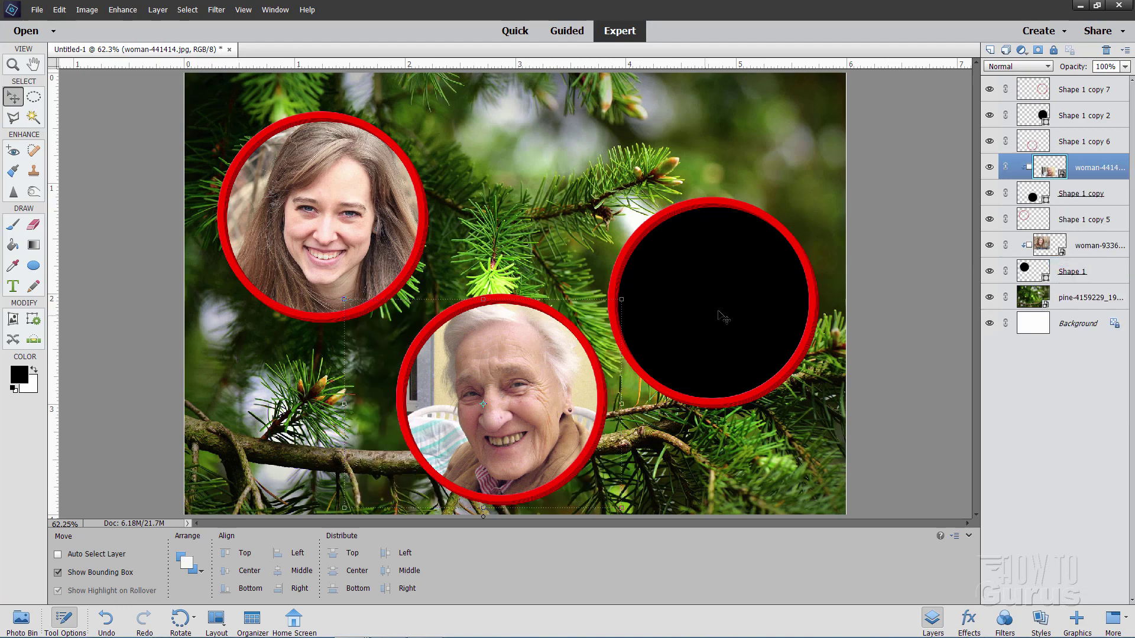
# Add the kitten-2687003_1920 photo to the card, layered just under Shape 1 copy 7
pyautogui.click(1083, 116)
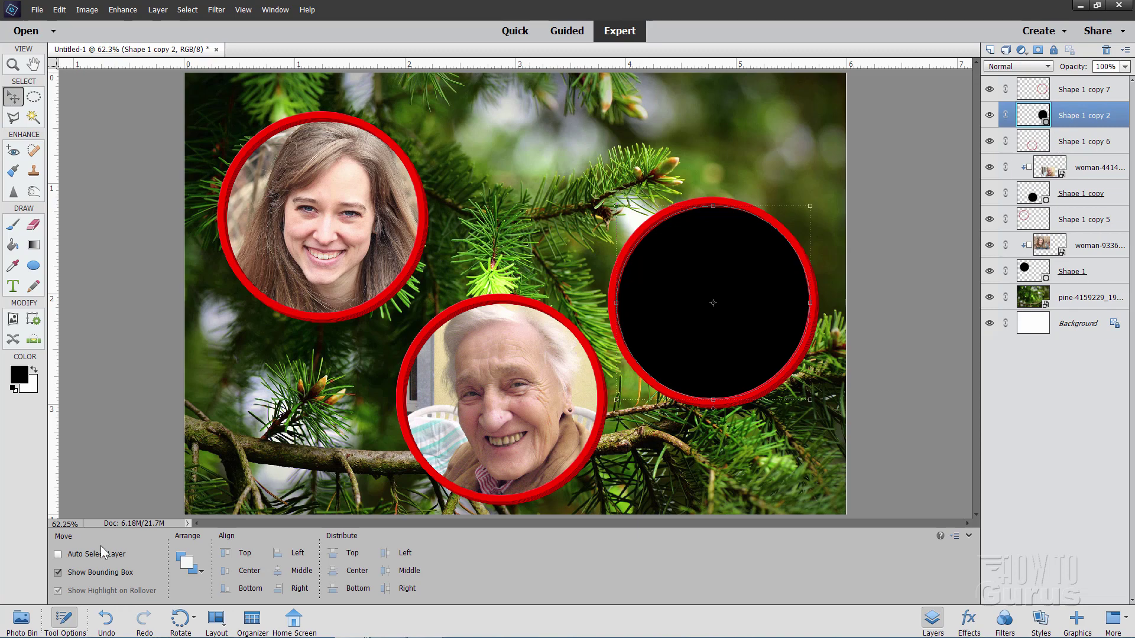
pyautogui.click(22, 620)
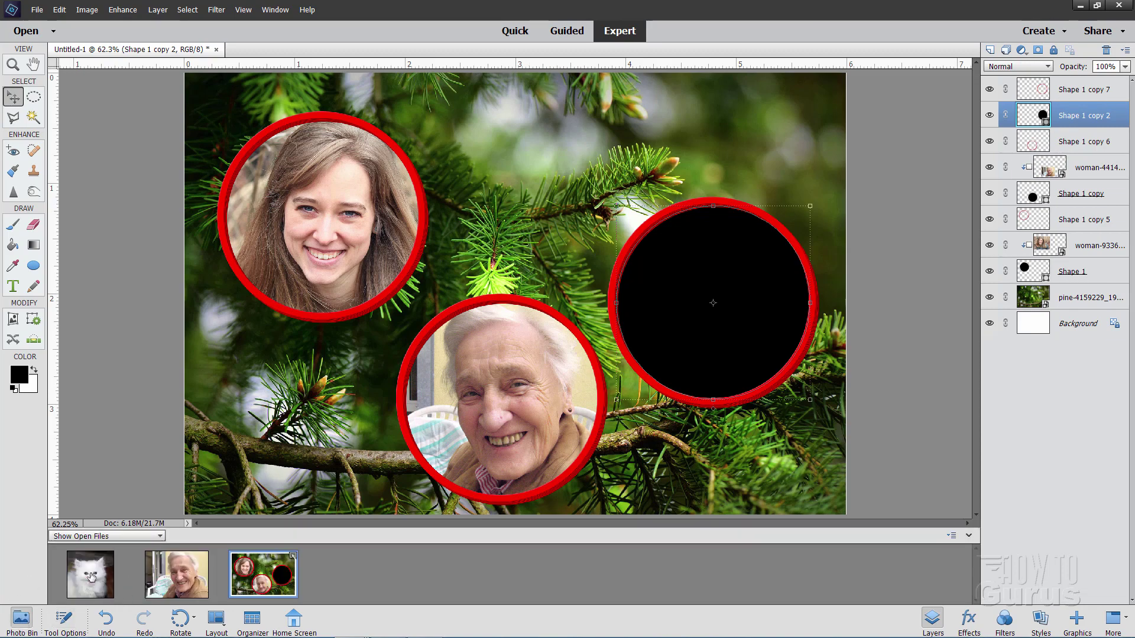
pyautogui.moveTo(102, 580); pyautogui.dragTo(522, 313)
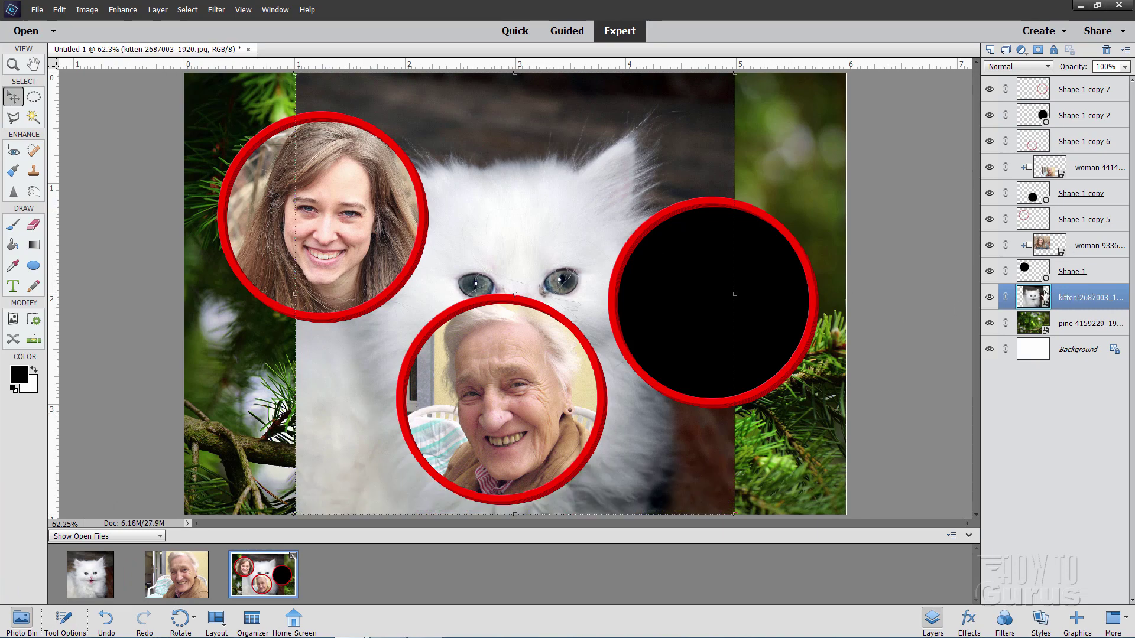
pyautogui.moveTo(1086, 290); pyautogui.dragTo(1099, 102)
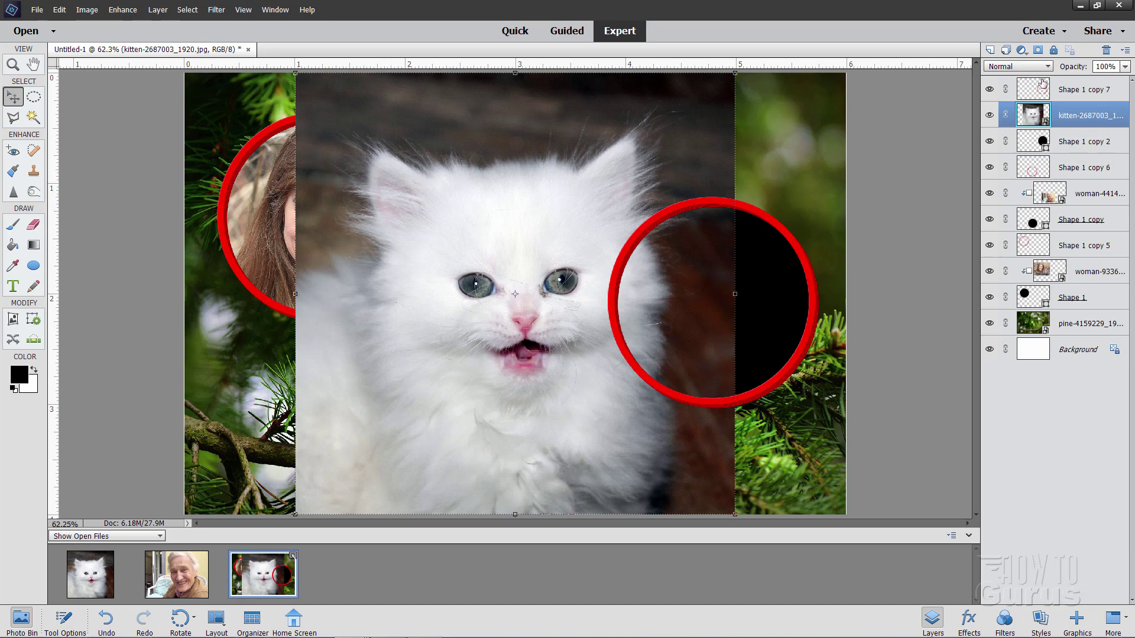
# Shrink the kitten photo to 46.46% over the right-hand circle, commit, and clip it to that ring
pyautogui.moveTo(573, 238); pyautogui.dragTo(659, 266)
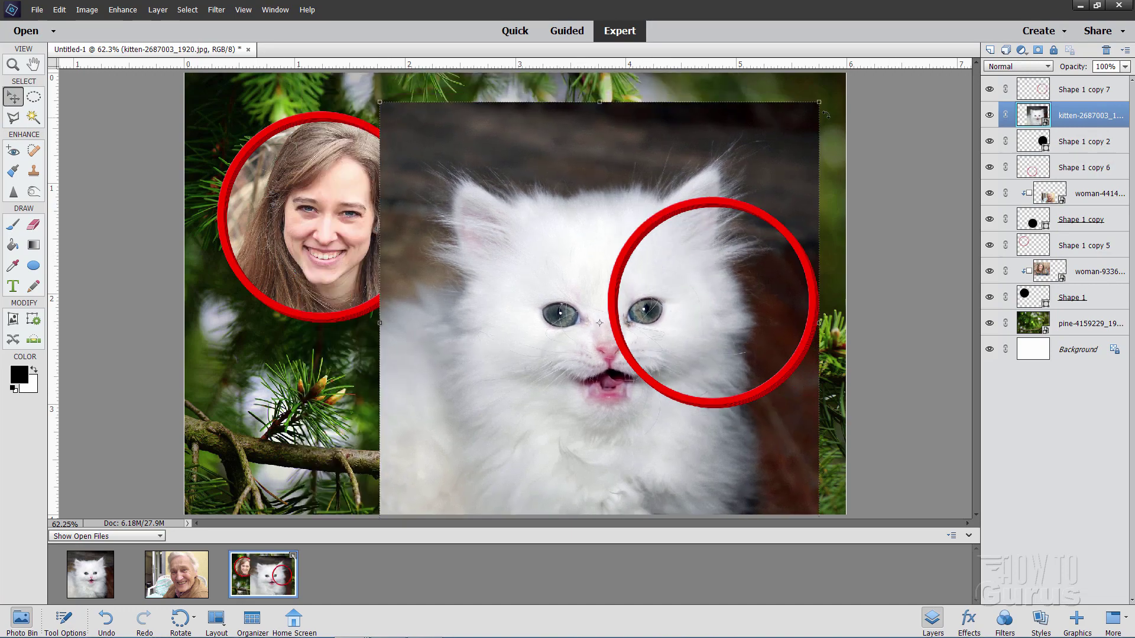
pyautogui.moveTo(819, 102); pyautogui.dragTo(615, 273)
pyautogui.moveTo(574, 406); pyautogui.dragTo(790, 297)
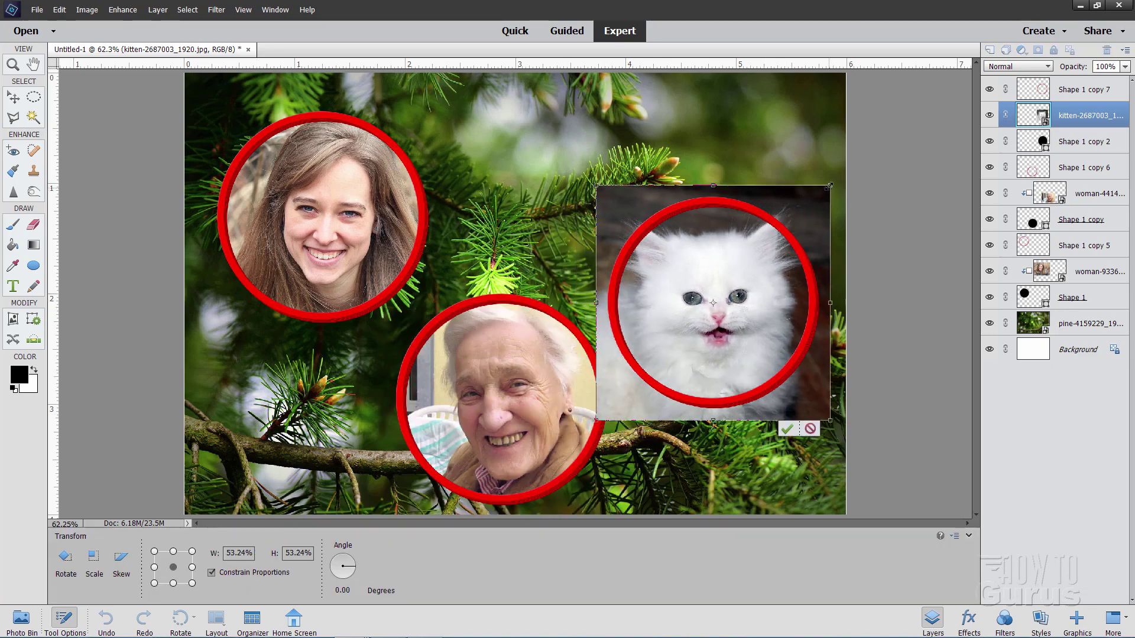
pyautogui.moveTo(829, 185); pyautogui.dragTo(814, 201)
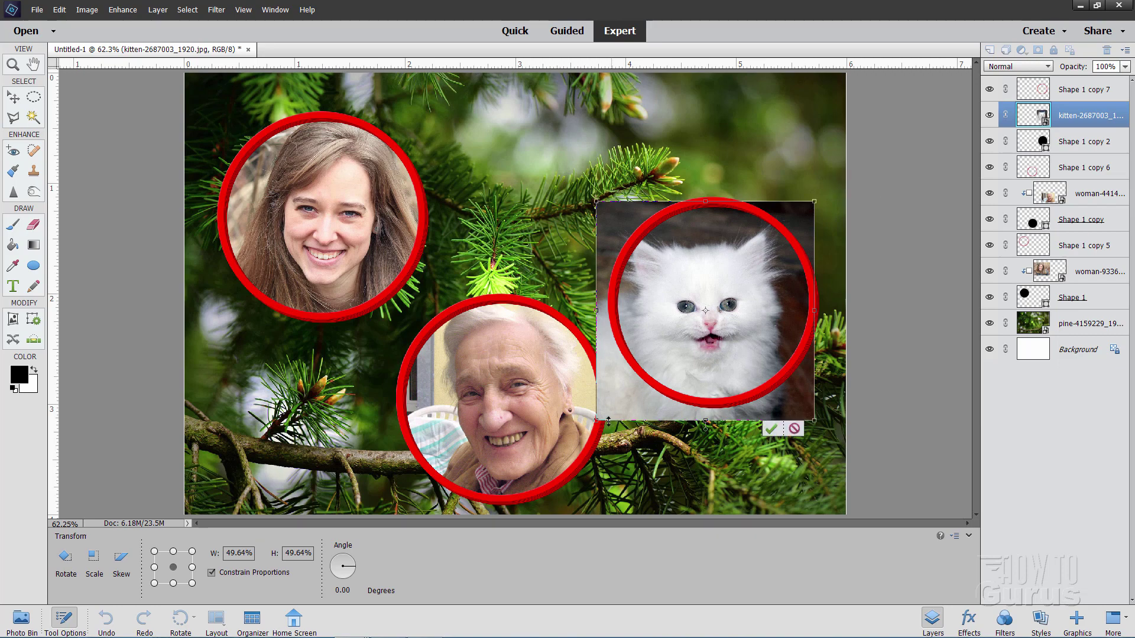
pyautogui.moveTo(597, 420); pyautogui.dragTo(610, 406)
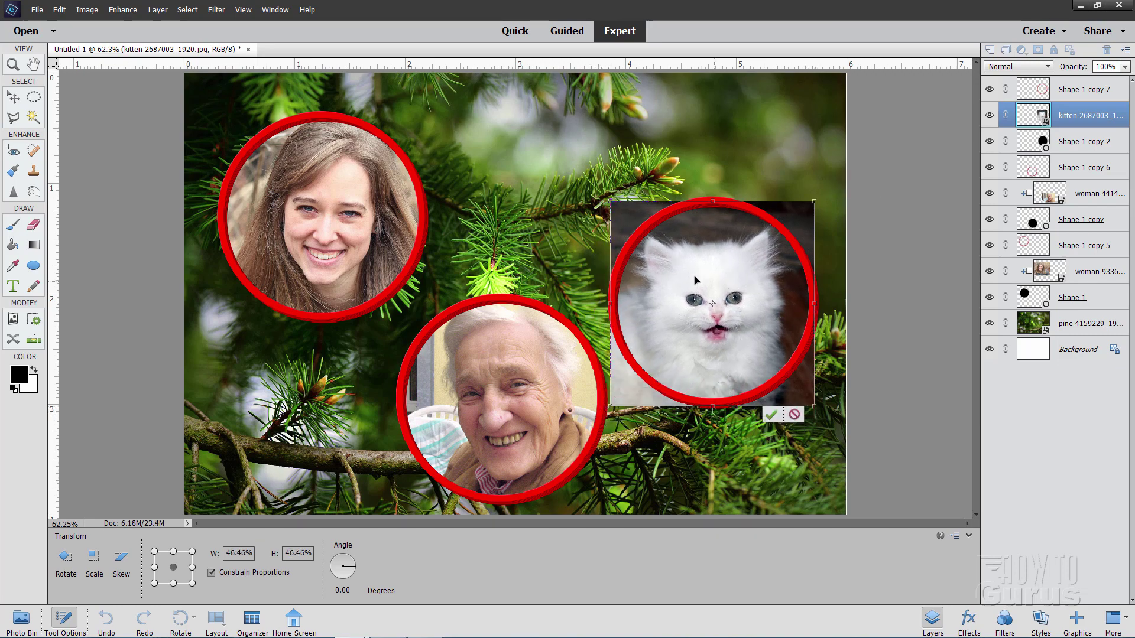
pyautogui.click(770, 415)
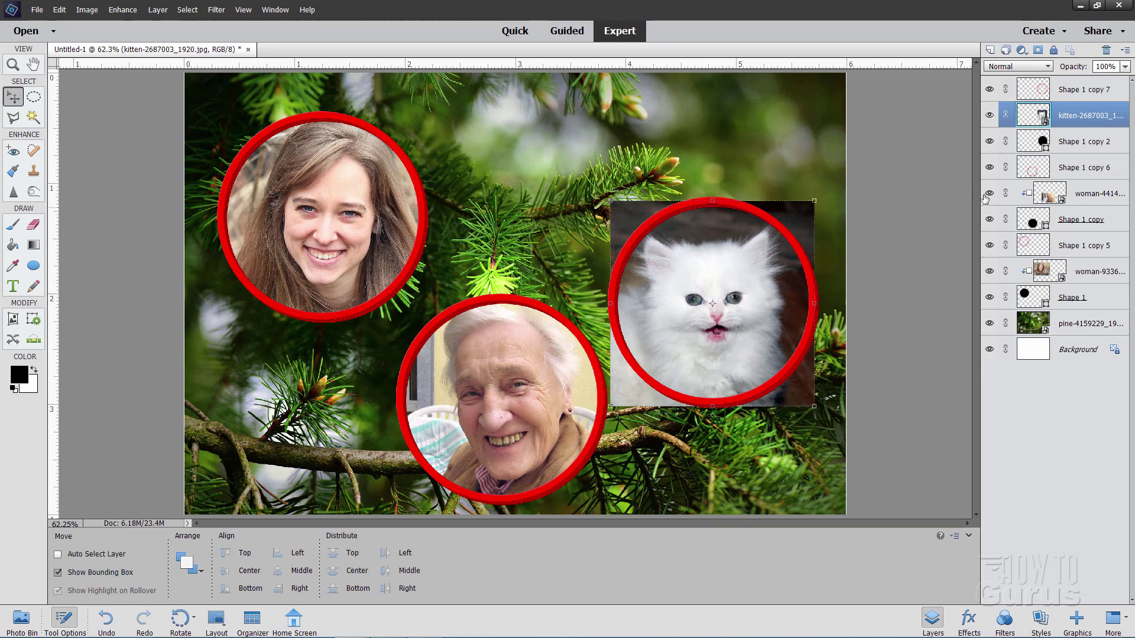
pyautogui.rightClick(1067, 118)
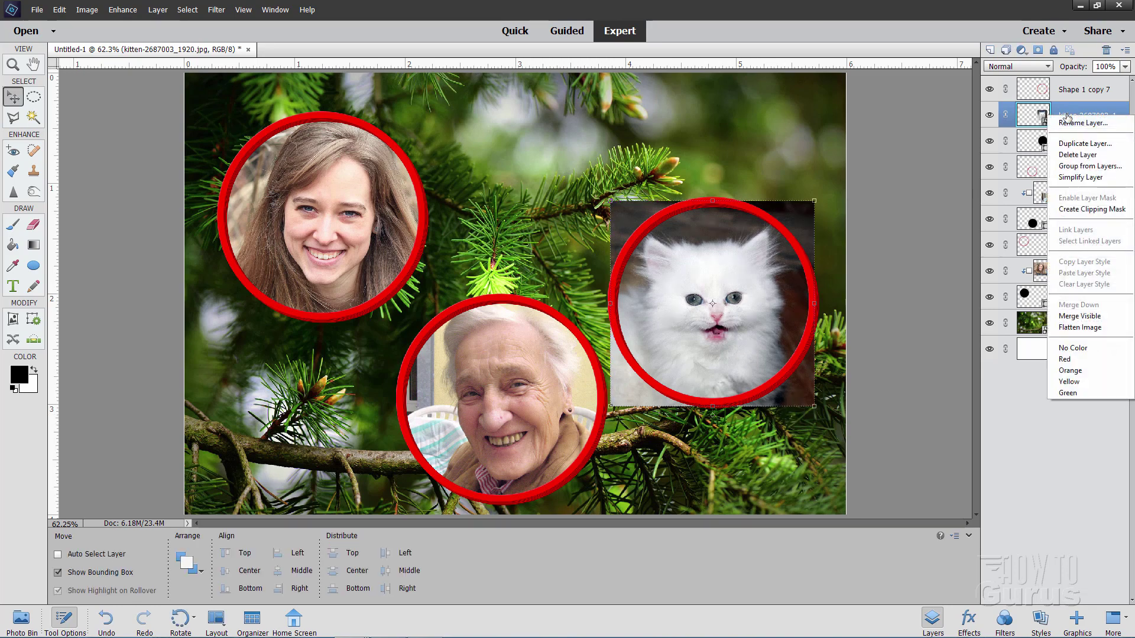
pyautogui.click(1068, 209)
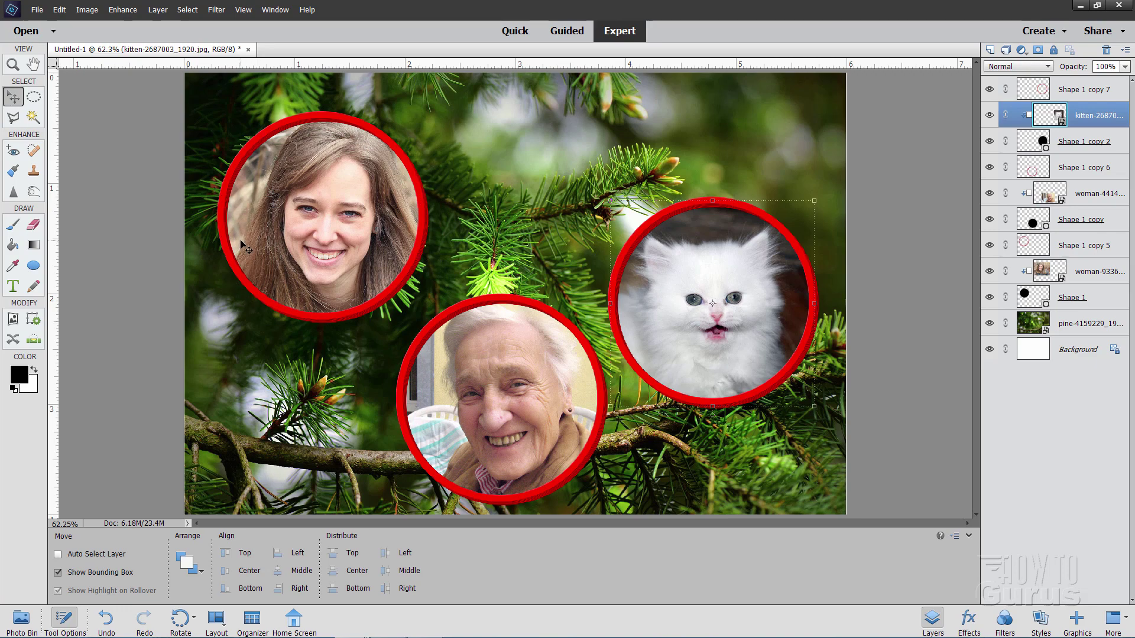
# With the pine background layer selected, make white the foreground colour and choose the Horizontal Type tool
pyautogui.click(1072, 325)
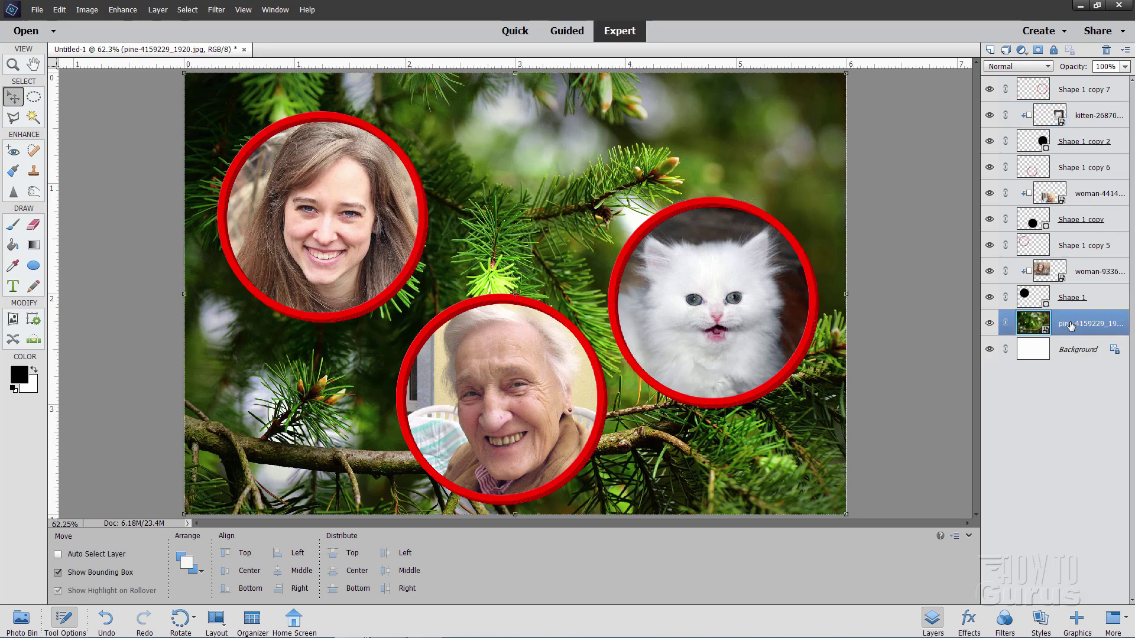
pyautogui.click(34, 371)
pyautogui.click(15, 287)
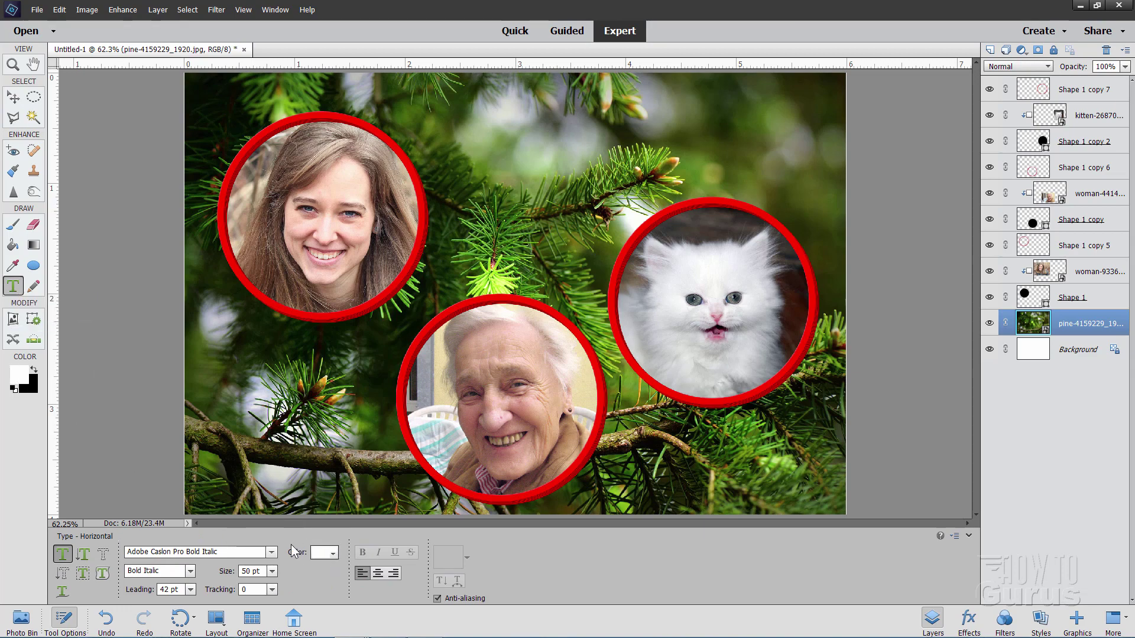
# Set the text colour to white and keep Adobe Caslon Pro Bold Italic at 50 pt
pyautogui.click(320, 554)
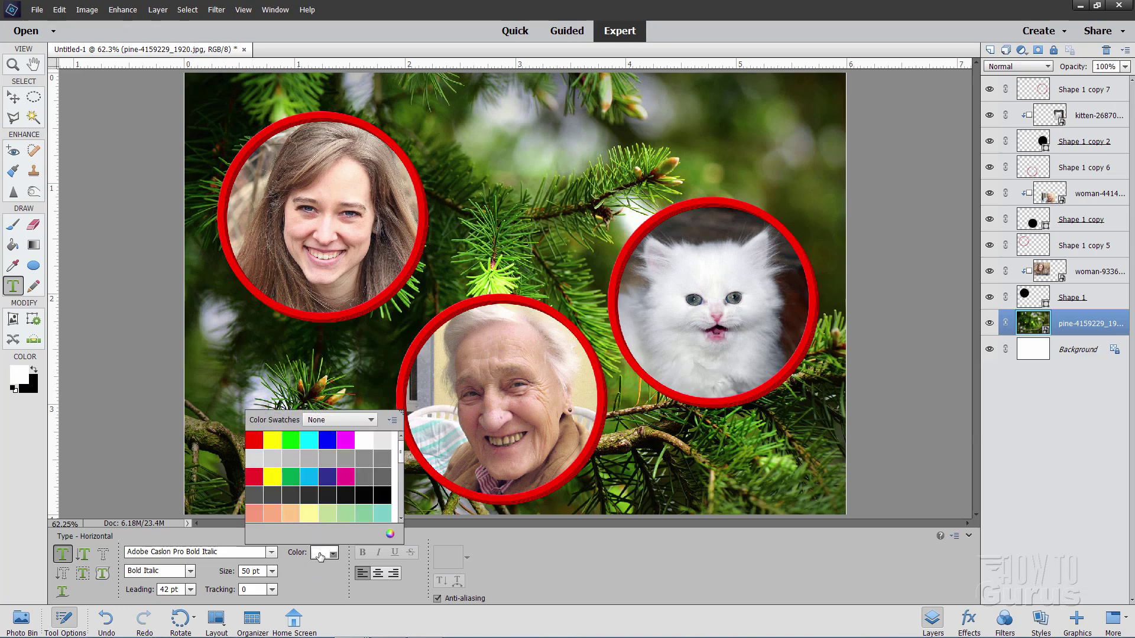
pyautogui.click(358, 444)
pyautogui.click(349, 579)
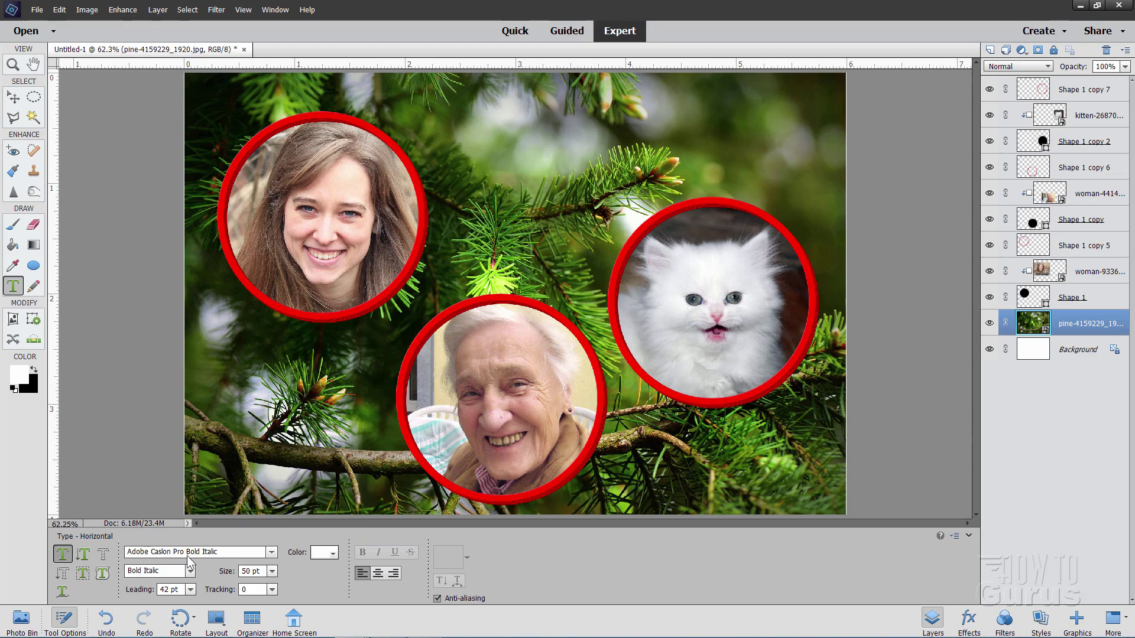
pyautogui.moveTo(218, 556); pyautogui.dragTo(122, 549)
pyautogui.click(206, 554)
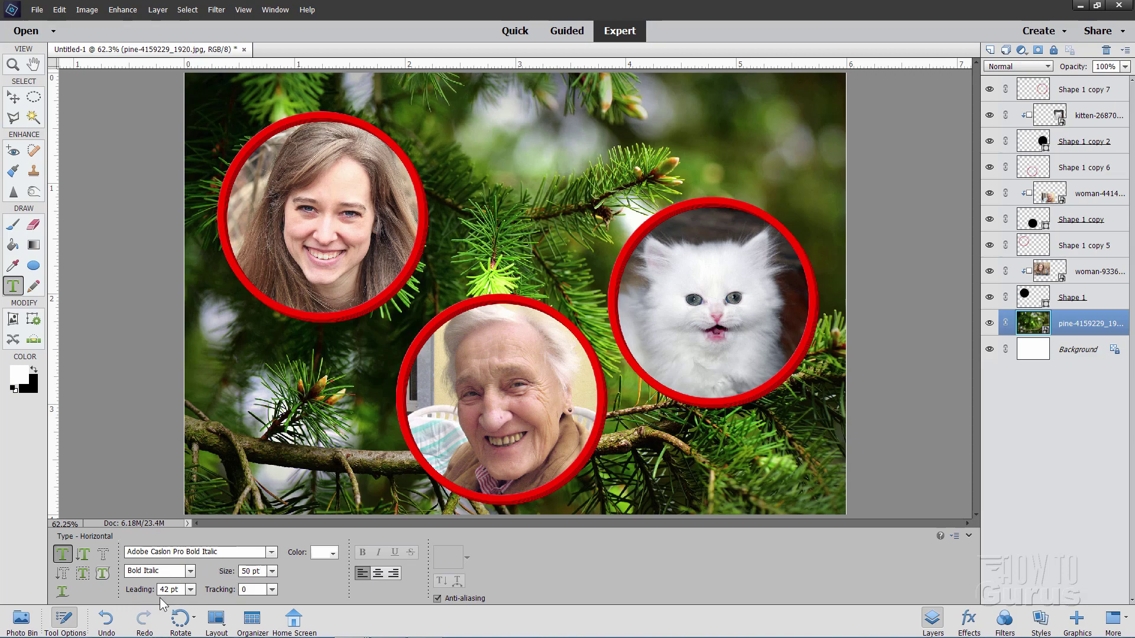
# Type 'Merry' and 'Christmas' on two lines at the top centre, commit, and nudge the title lower
pyautogui.click(476, 116)
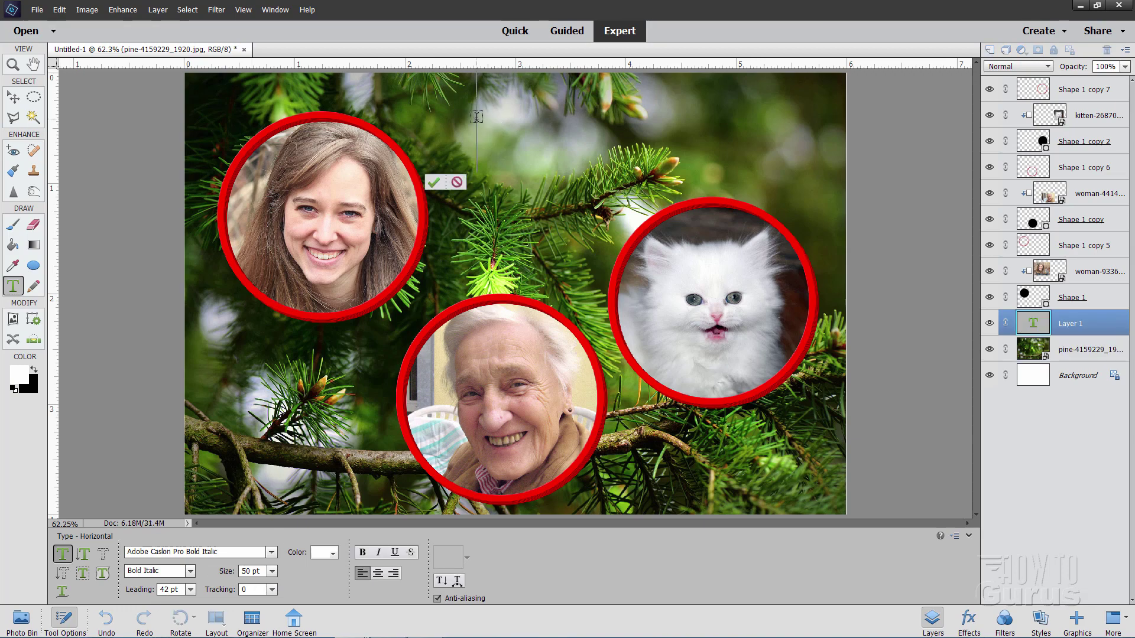
pyautogui.write('Merry')
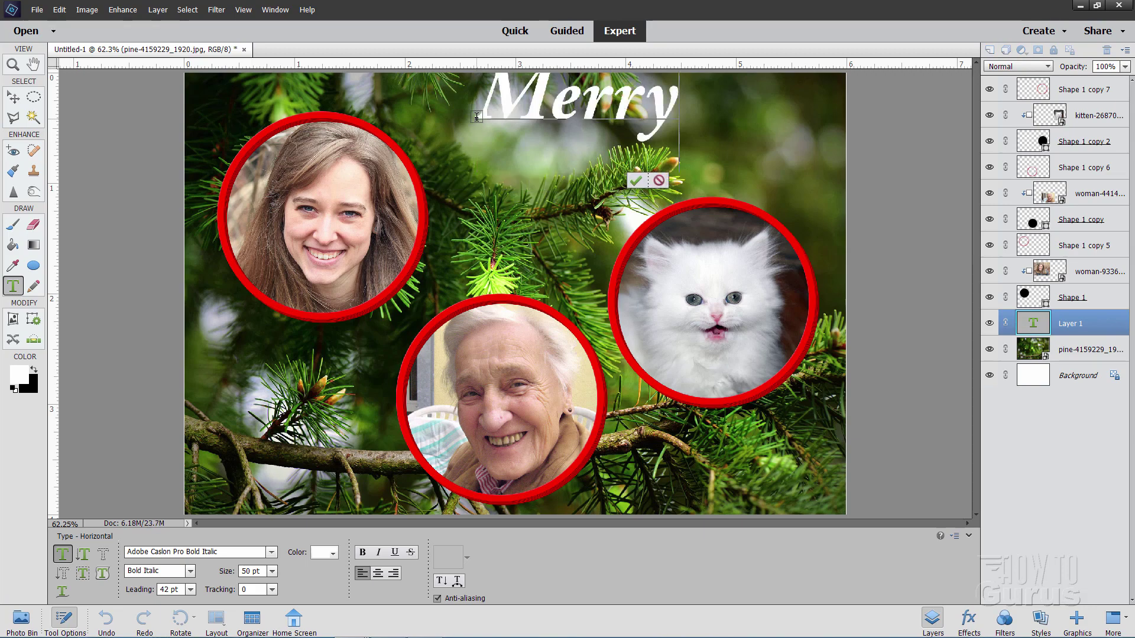
pyautogui.press('Return')
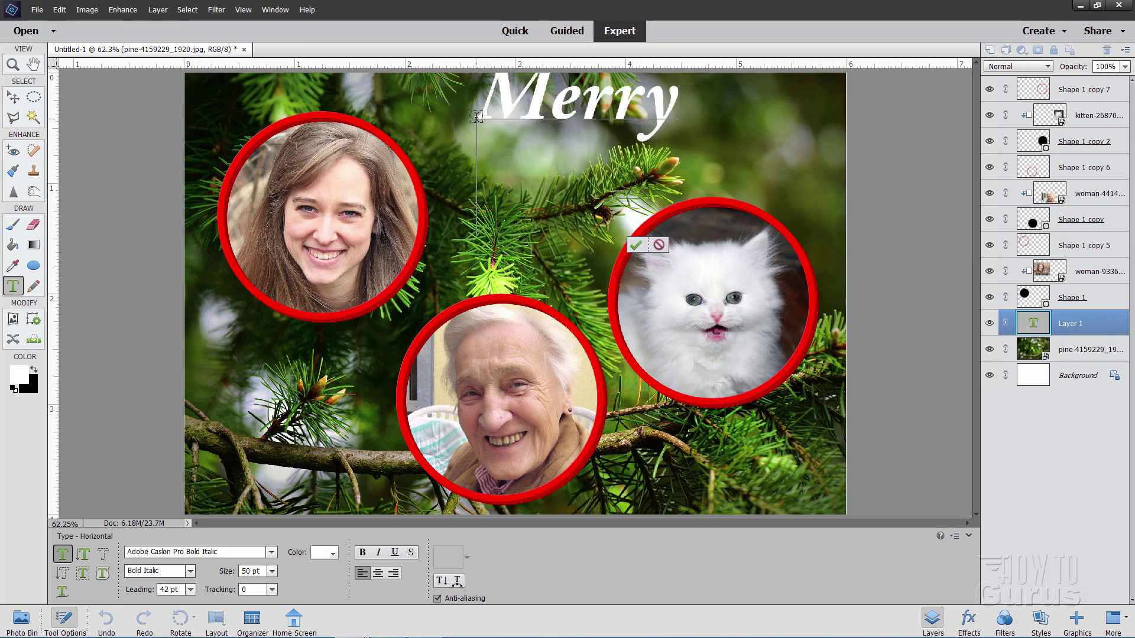
pyautogui.write('Christmas')
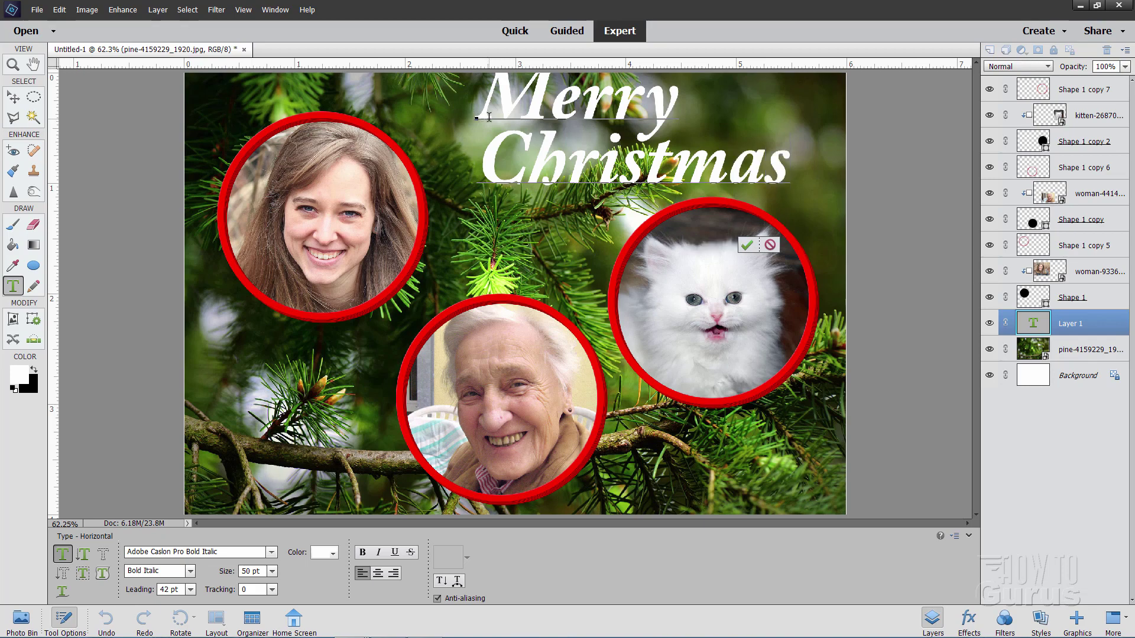
pyautogui.click(743, 246)
pyautogui.moveTo(619, 171); pyautogui.dragTo(612, 183)
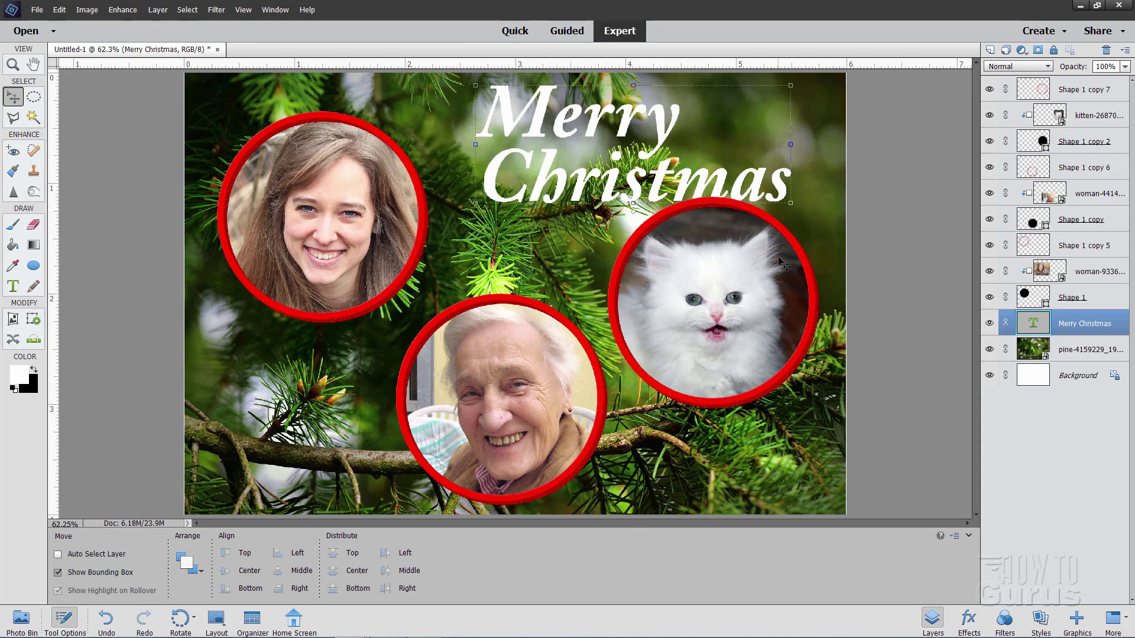
# Select Shape 1 copy 7, the kitten layer and Shape 1 copy 2, and move them about 0.1 in lower
pyautogui.click(1074, 93)
pyautogui.press('shift')
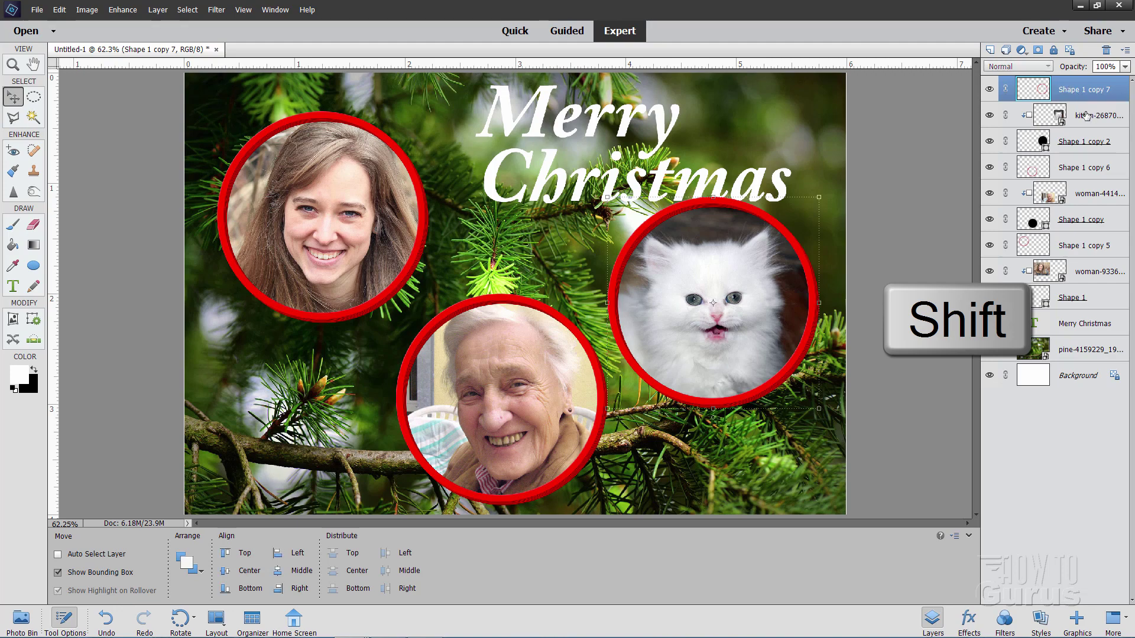
pyautogui.keyDown('shift'); pyautogui.click(1087, 116); pyautogui.keyUp('shift')
pyautogui.keyDown('shift'); pyautogui.click(1080, 142); pyautogui.keyUp('shift')
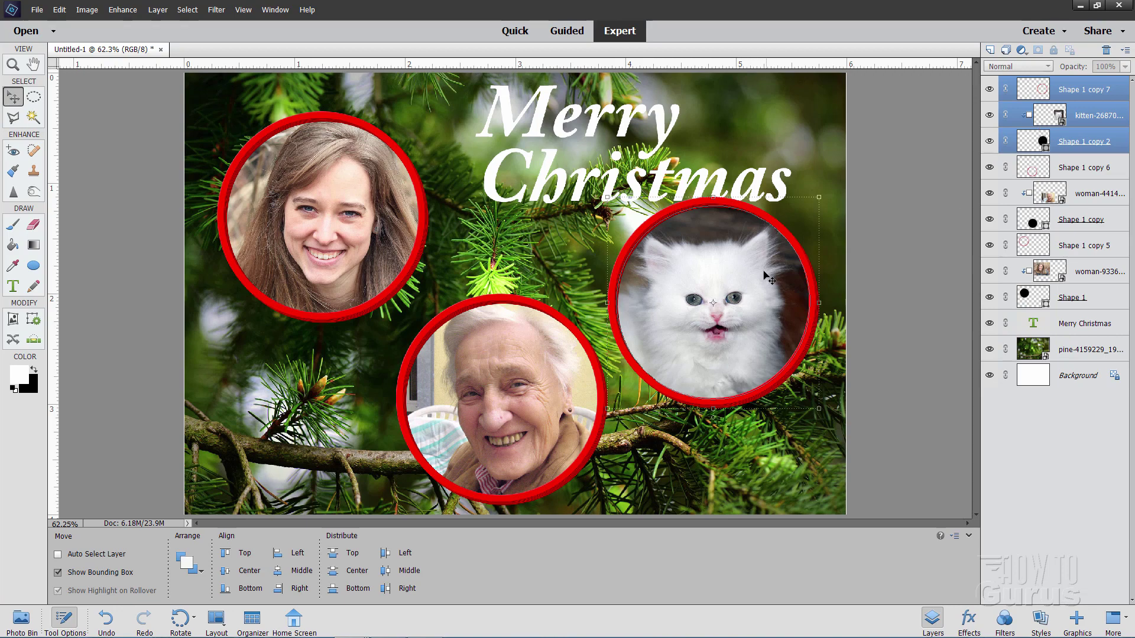
pyautogui.moveTo(764, 301); pyautogui.dragTo(765, 313)
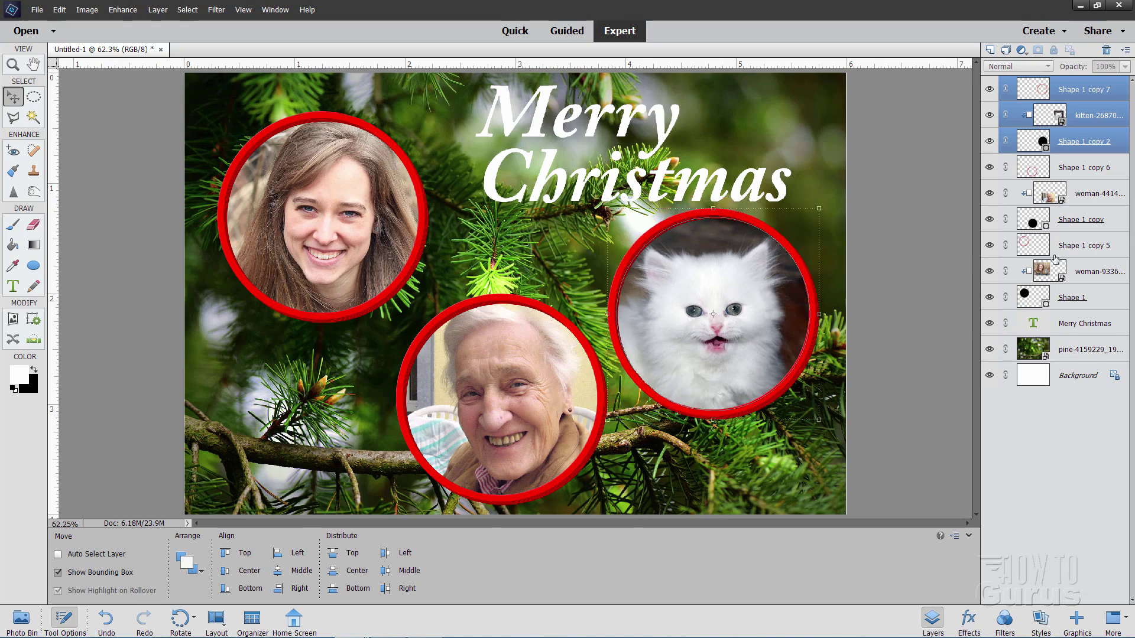
pyautogui.click(1079, 330)
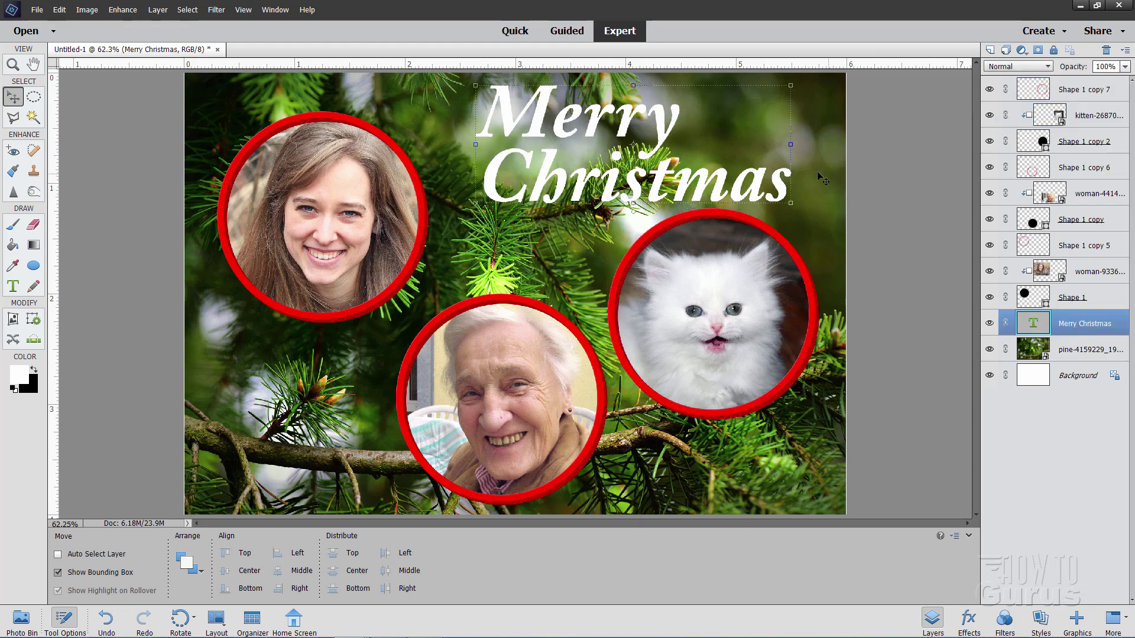
# Add a black drop shadow to the title: size 7 px, distance 15 px, opacity 100%
pyautogui.click(157, 10)
pyautogui.moveTo(190, 73)
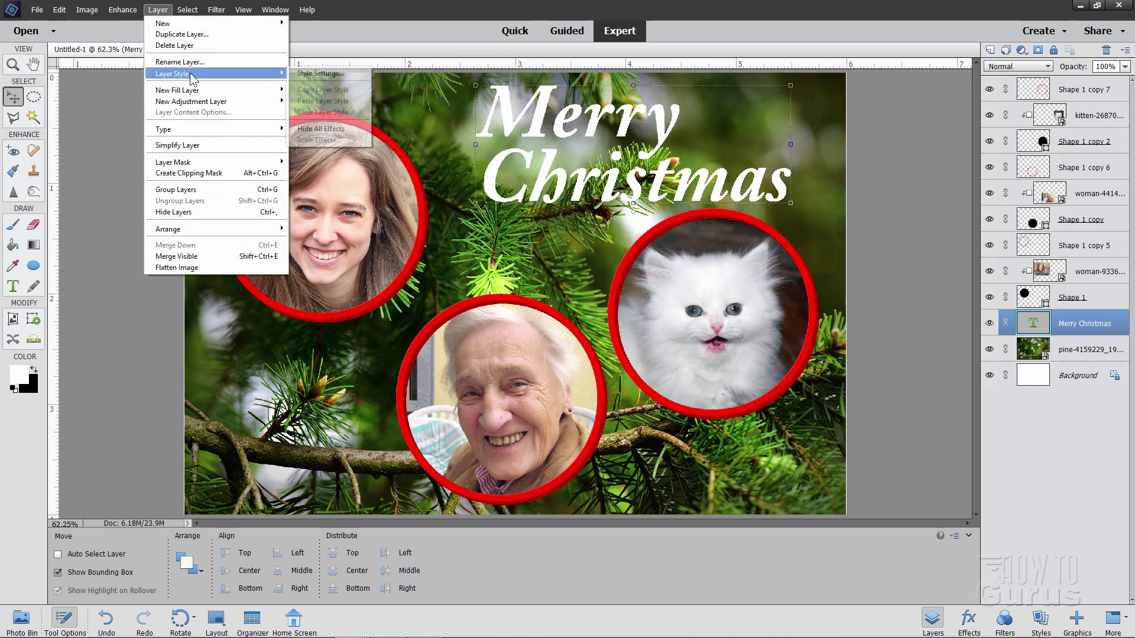
pyautogui.click(310, 74)
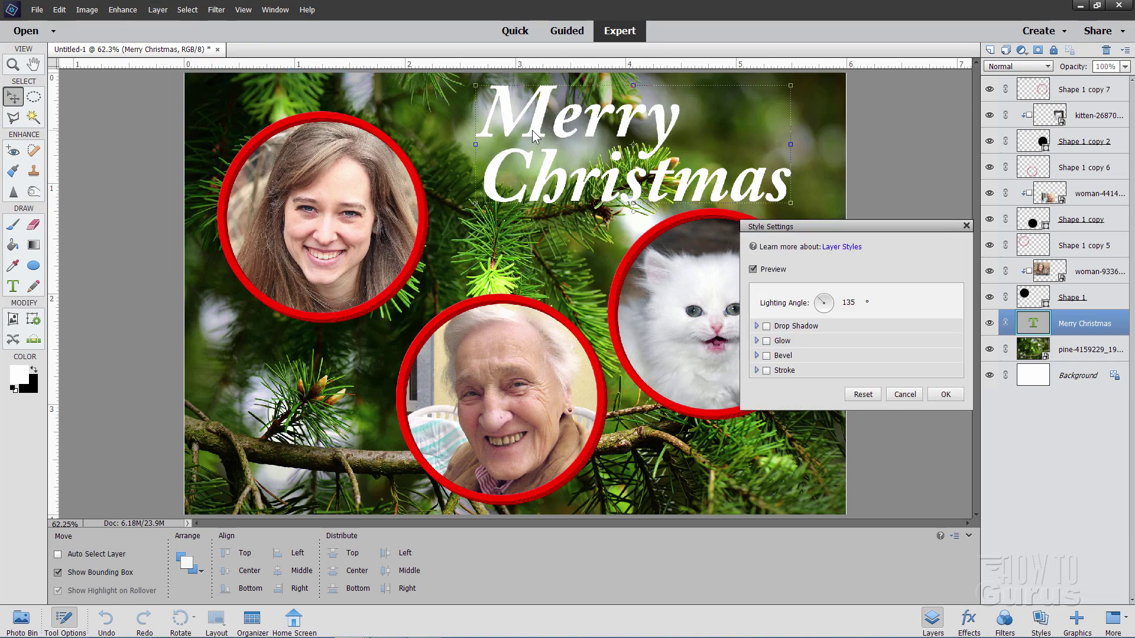
pyautogui.click(766, 327)
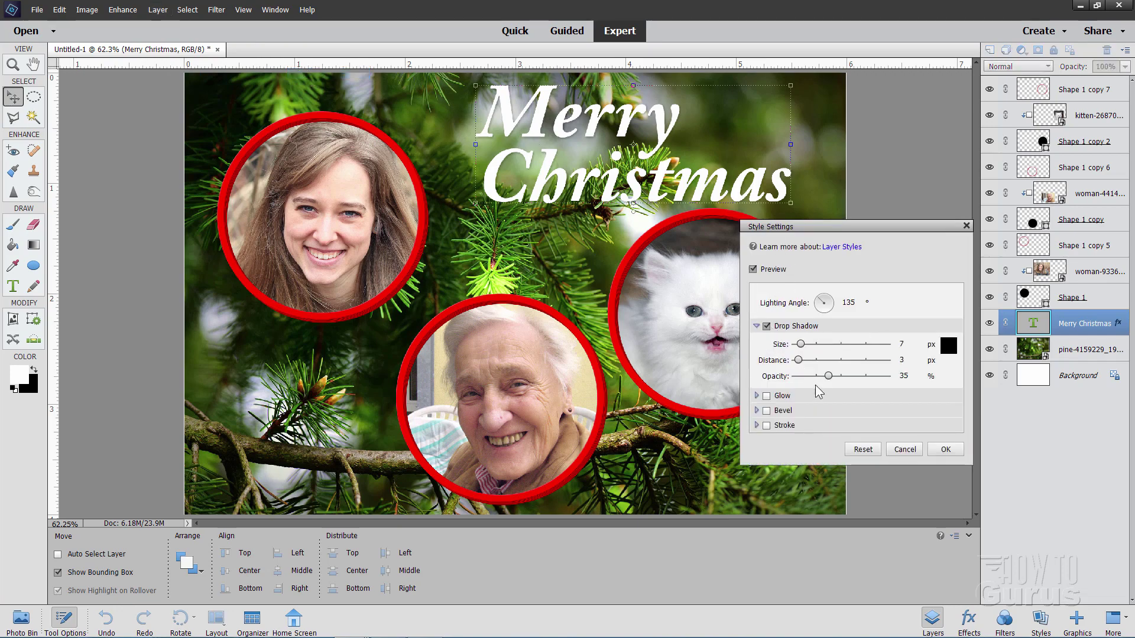
pyautogui.moveTo(828, 376); pyautogui.dragTo(930, 380)
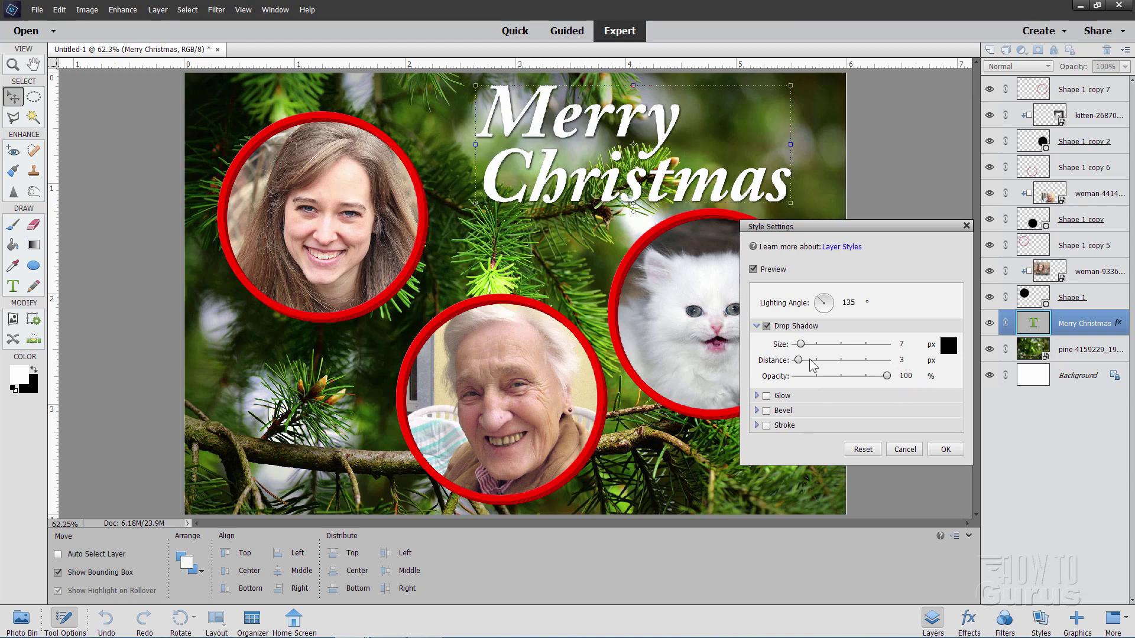
pyautogui.moveTo(799, 362); pyautogui.dragTo(808, 363)
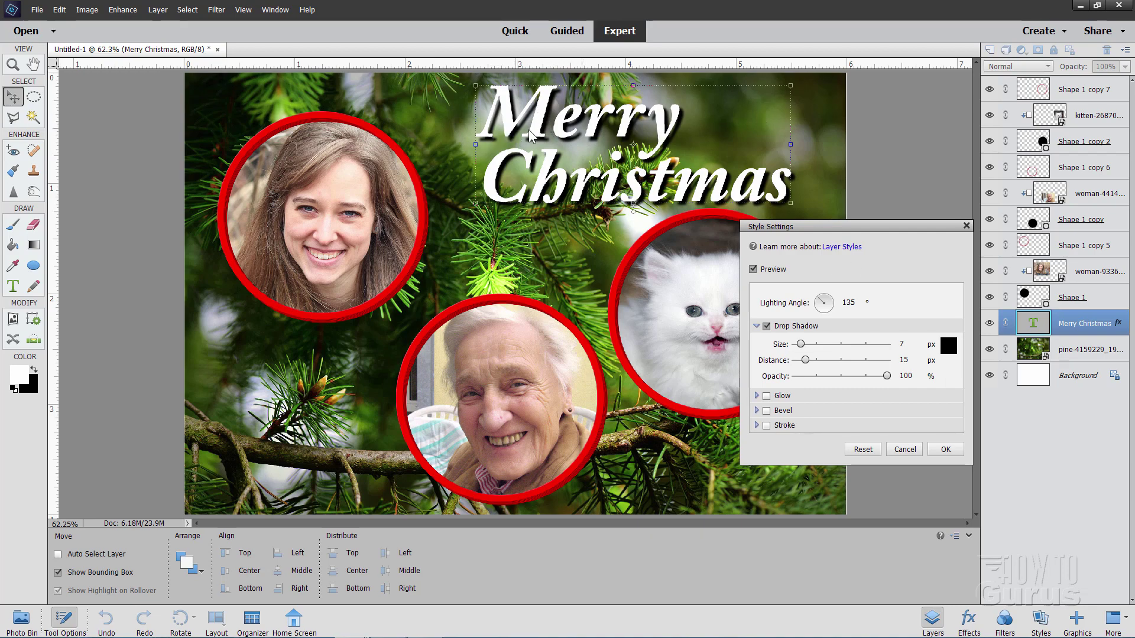
pyautogui.click(946, 449)
pyautogui.hotkey('alt', '[')
pyautogui.hotkey('alt', '[')
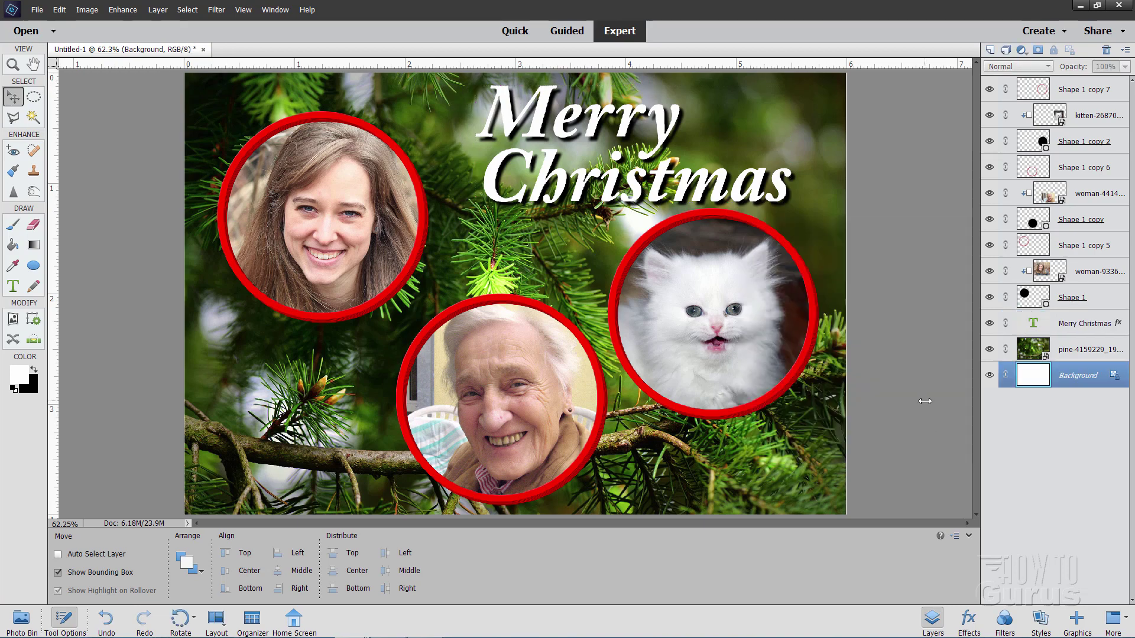